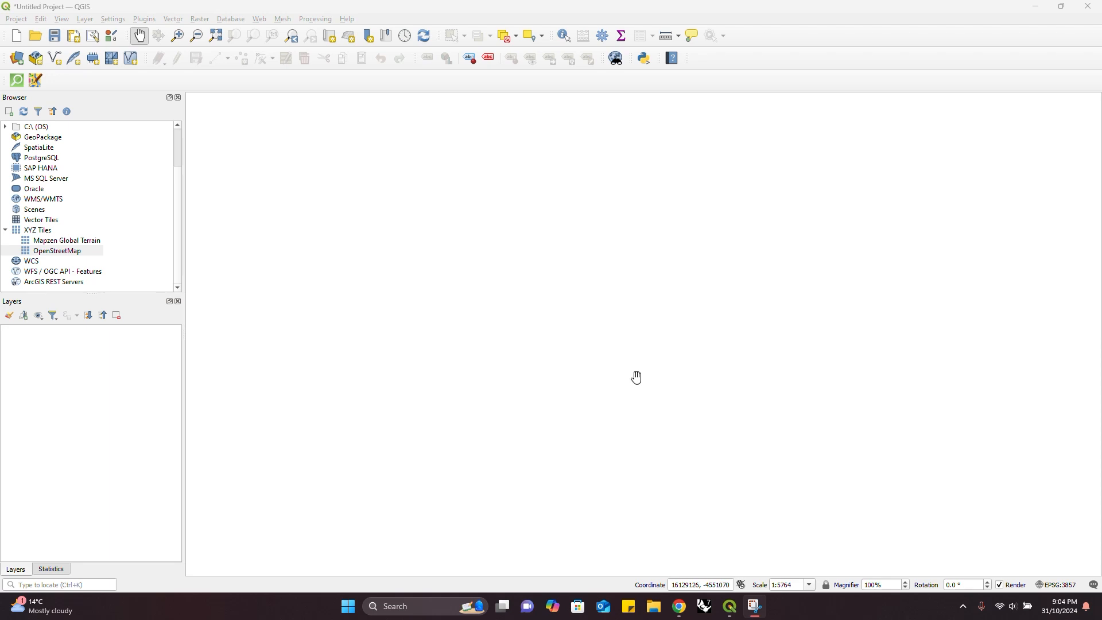
- Add the OpenStreetMap XYZ tiles as a basemap layer and frame the Melbourne region on the map
{"action": "double_click", "coordinate": [55, 253]}
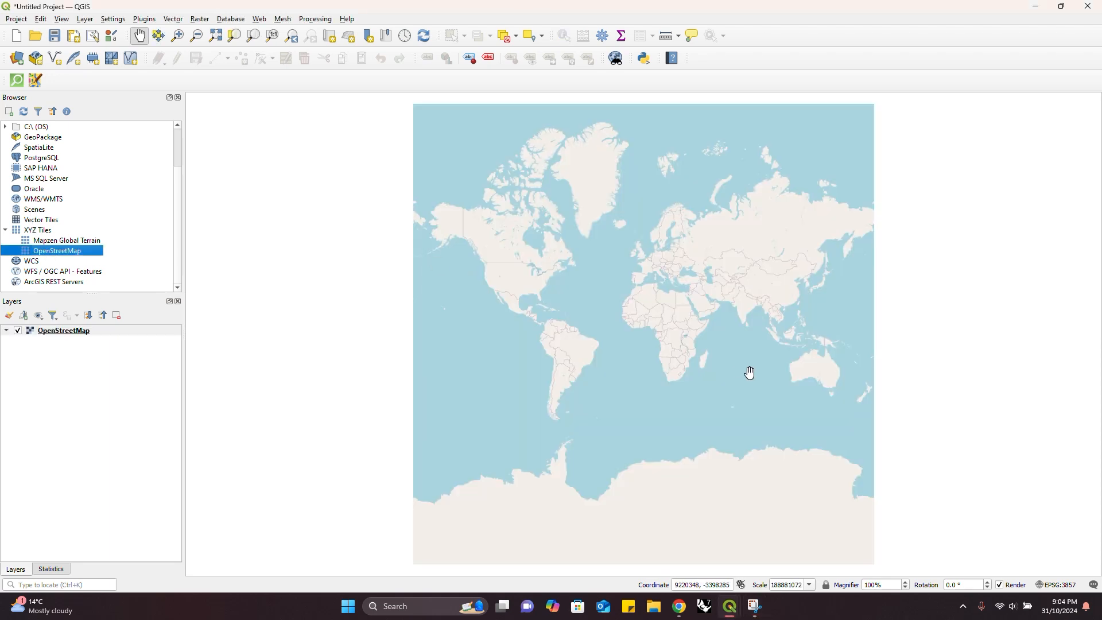
{"action": "scroll", "coordinate": [784, 396], "scroll_direction": "up", "scroll_amount": 2}
{"action": "left_click_drag", "start_coordinate": [810, 399], "coordinate": [648, 379]}
{"action": "scroll", "coordinate": [733, 338], "scroll_direction": "up", "scroll_amount": 3}
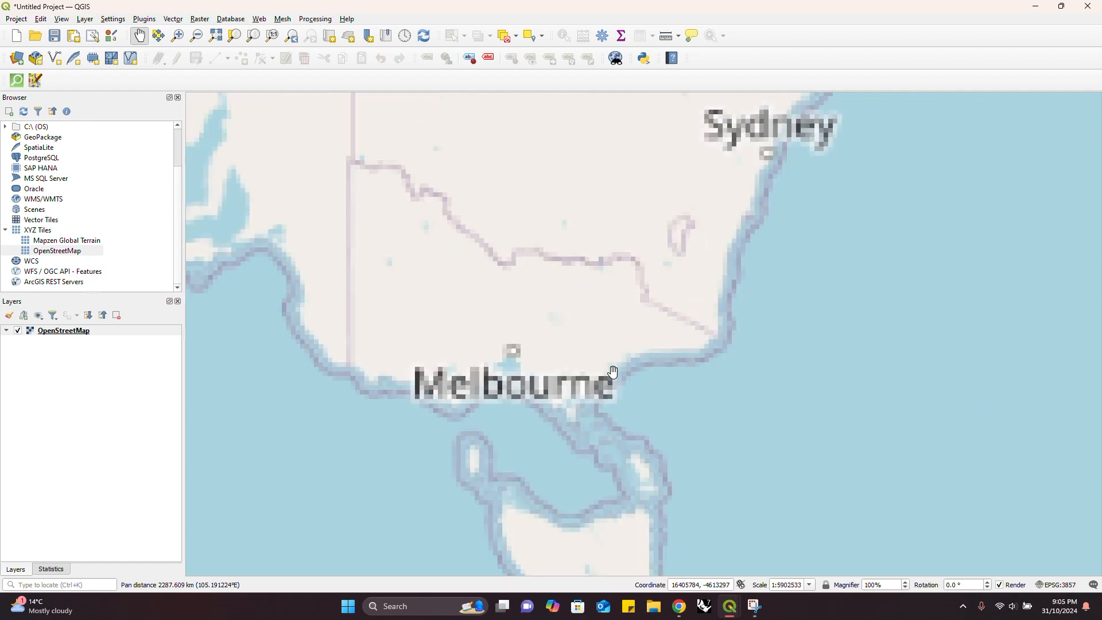
{"action": "scroll", "coordinate": [521, 367], "scroll_direction": "up", "scroll_amount": 2}
{"action": "scroll", "coordinate": [645, 263], "scroll_direction": "up", "scroll_amount": 1}
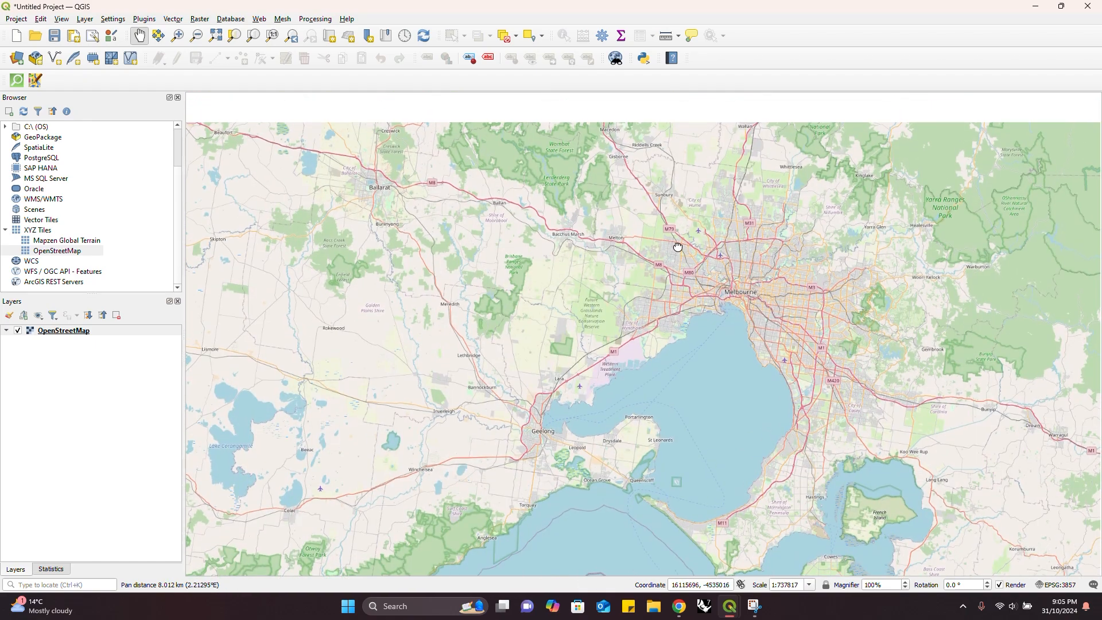
{"action": "left_click_drag", "start_coordinate": [678, 247], "coordinate": [647, 286]}
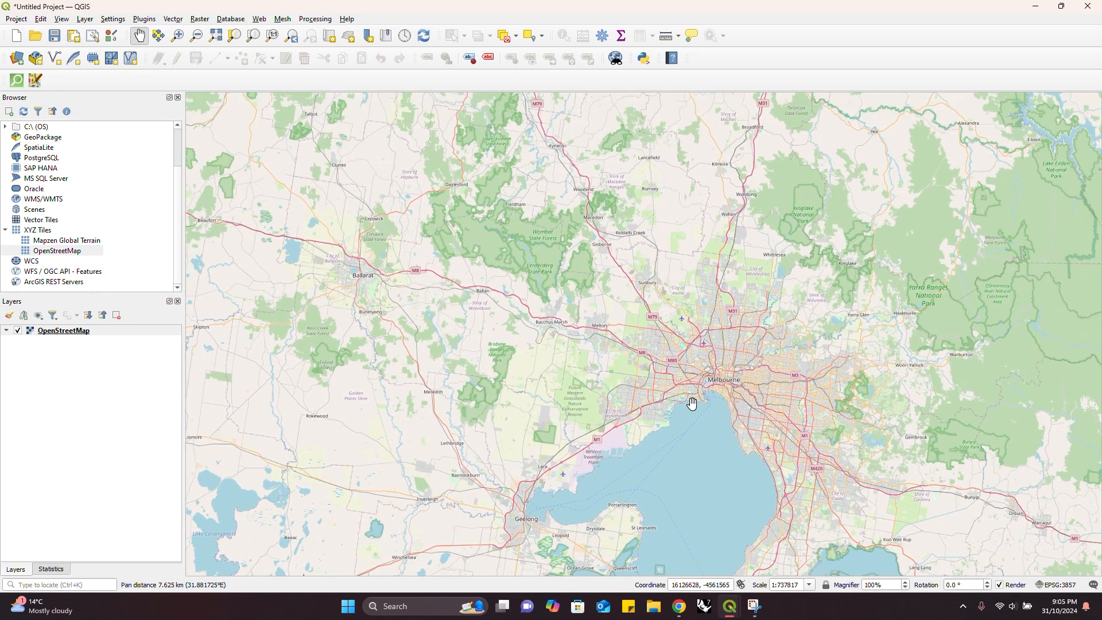
- Examine the Footscray streets and building footprints around the corner of Gordon Street and Shepherd Street
{"action": "scroll", "coordinate": [692, 403], "scroll_direction": "up", "scroll_amount": 3}
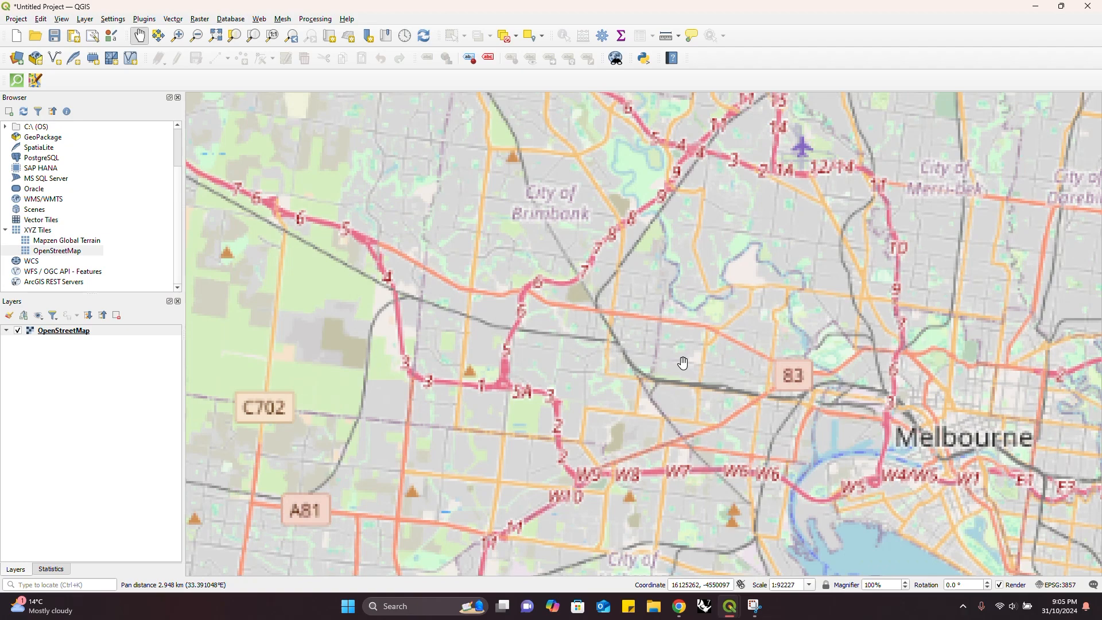
{"action": "left_click_drag", "start_coordinate": [681, 362], "coordinate": [664, 348]}
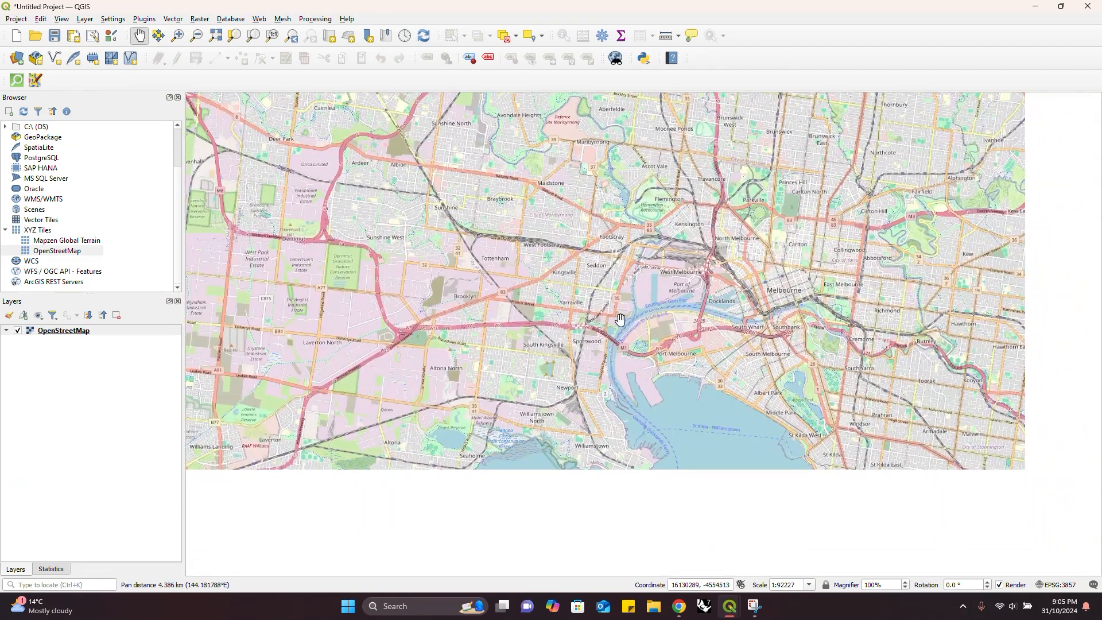
{"action": "left_click_drag", "start_coordinate": [554, 177], "coordinate": [551, 194]}
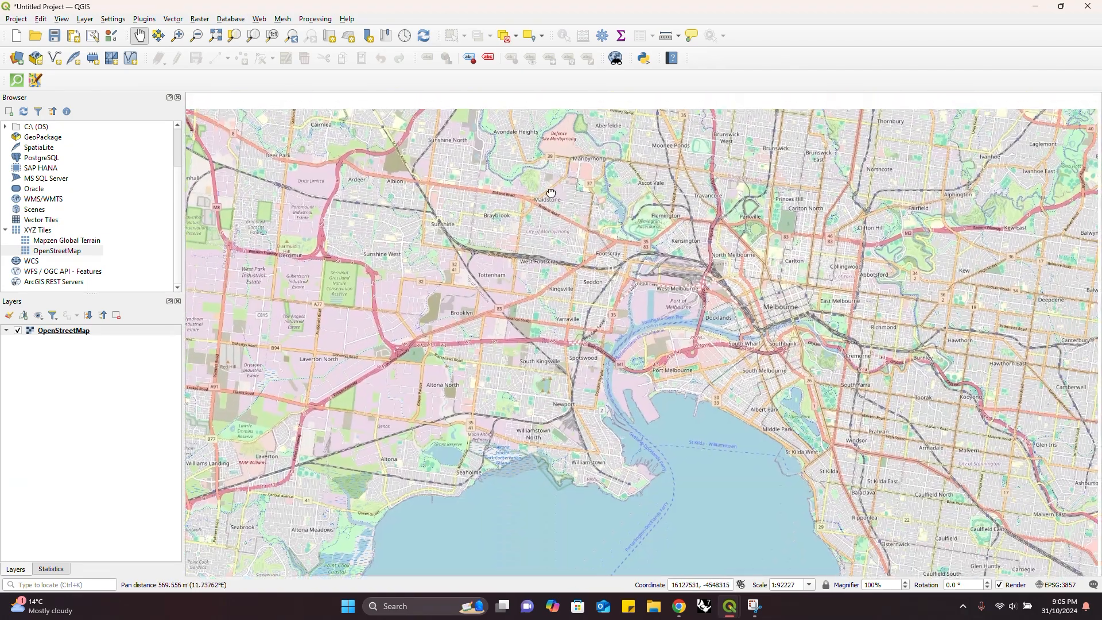
{"action": "scroll", "coordinate": [612, 255], "scroll_direction": "up", "scroll_amount": 3}
{"action": "left_click_drag", "start_coordinate": [580, 233], "coordinate": [612, 285]}
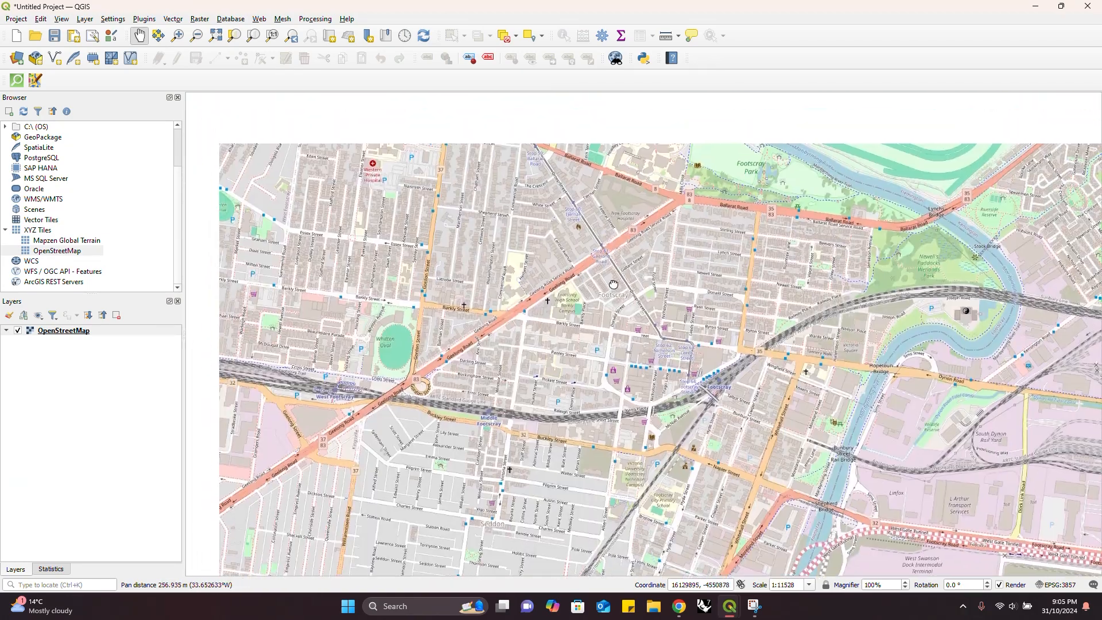
{"action": "left_click_drag", "start_coordinate": [541, 244], "coordinate": [567, 274]}
{"action": "scroll", "coordinate": [489, 244], "scroll_direction": "up", "scroll_amount": 1}
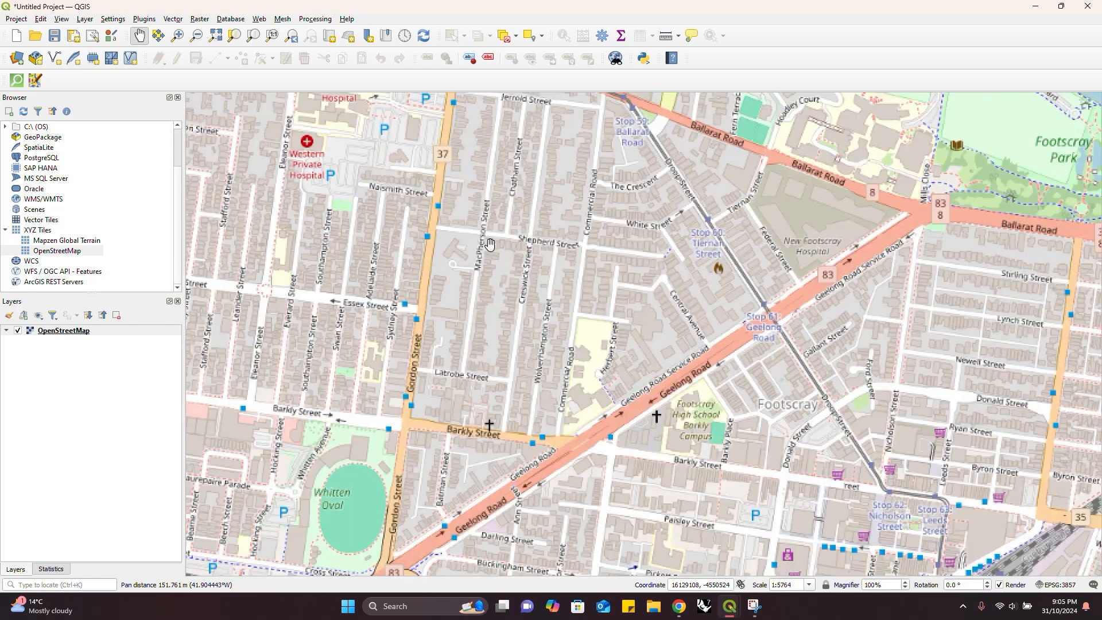
{"action": "scroll", "coordinate": [489, 244], "scroll_direction": "up", "scroll_amount": 1}
{"action": "left_click_drag", "start_coordinate": [464, 272], "coordinate": [565, 343]}
{"action": "scroll", "coordinate": [501, 273], "scroll_direction": "up", "scroll_amount": 2}
{"action": "scroll", "coordinate": [574, 351], "scroll_direction": "down", "scroll_amount": 1}
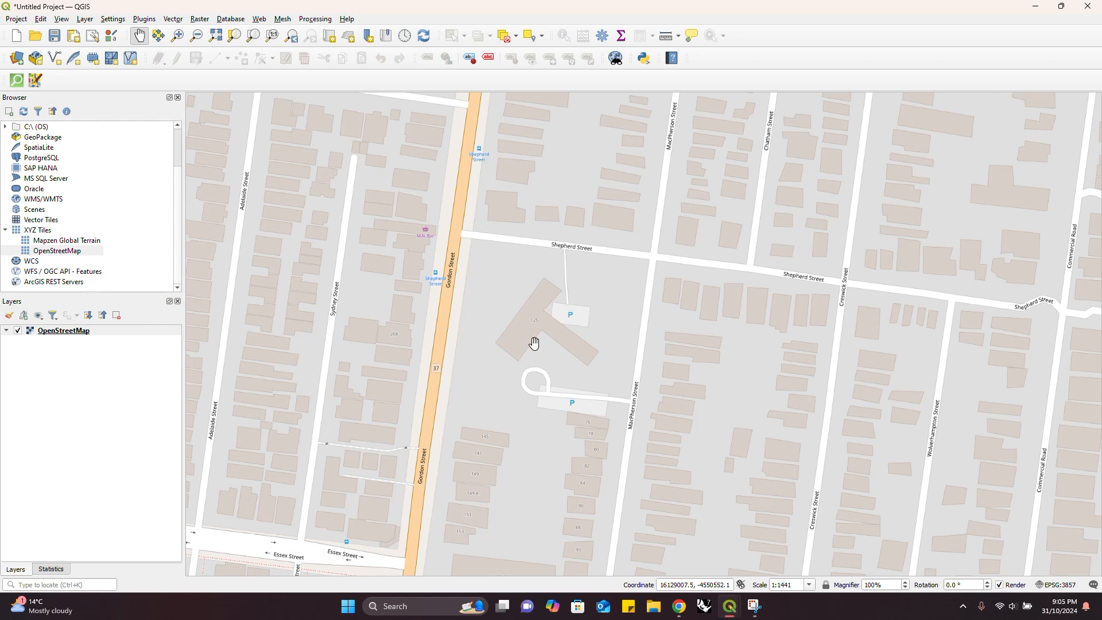
{"action": "left_click_drag", "start_coordinate": [533, 343], "coordinate": [530, 351]}
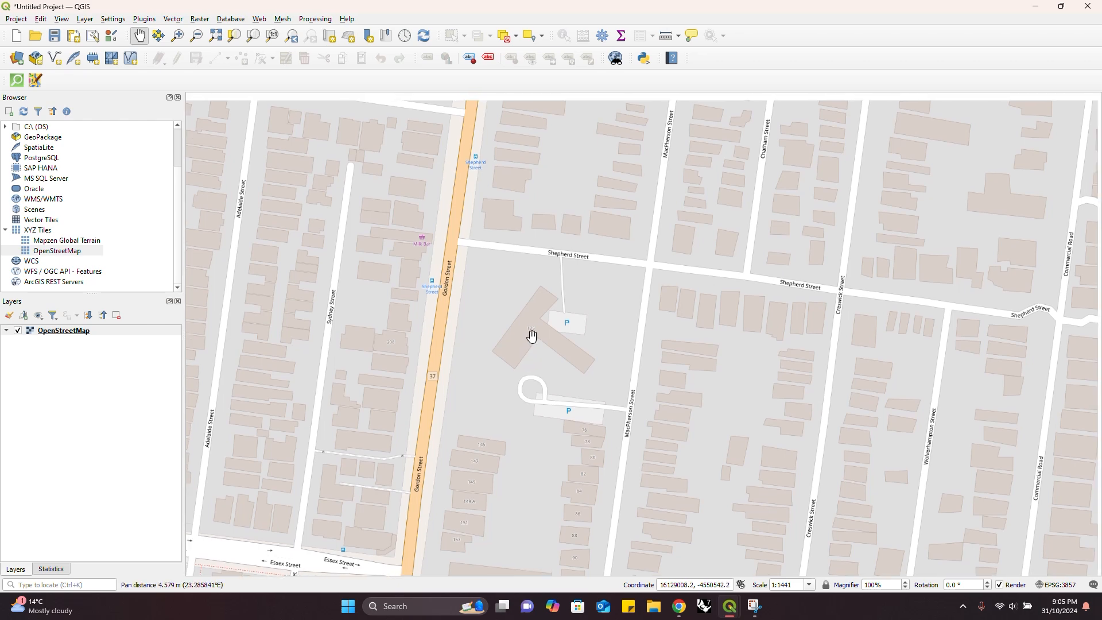
- Find the QuickOSM plugin by searching for "quickosm" in the plugin manager and make sure it is enabled among the installed plugins
{"action": "left_click", "coordinate": [143, 19]}
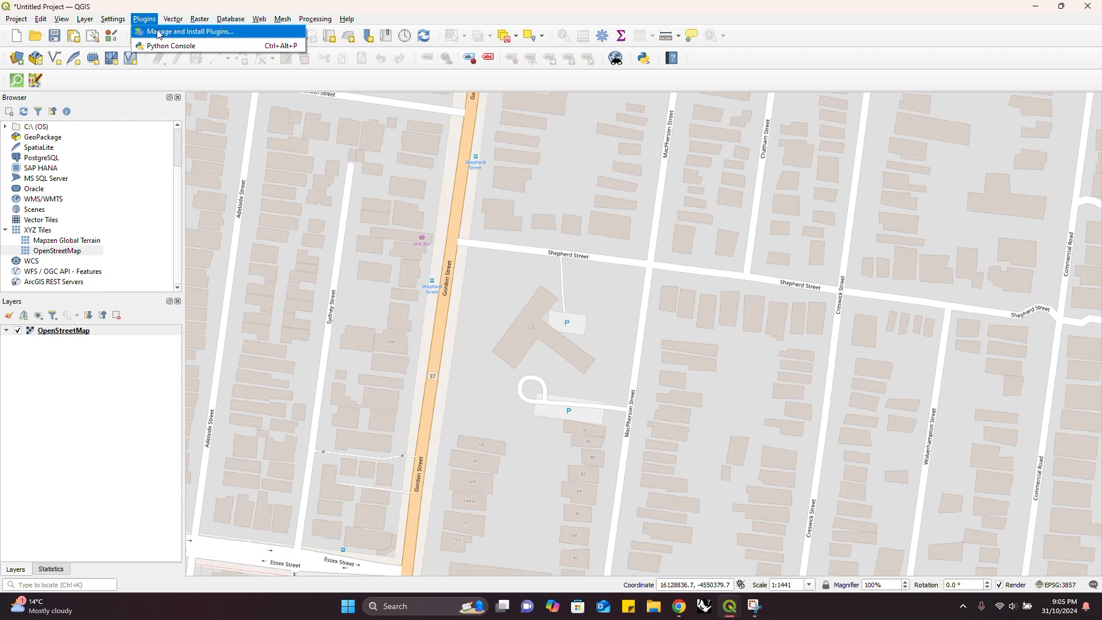
{"action": "left_click", "coordinate": [158, 33]}
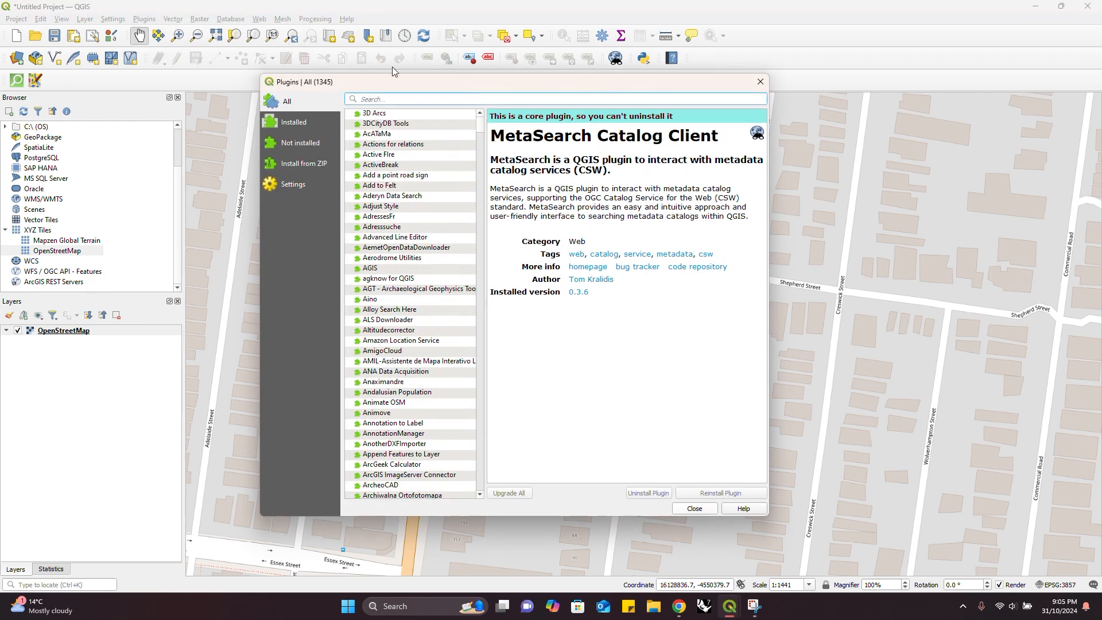
{"action": "type", "text": "quick"}
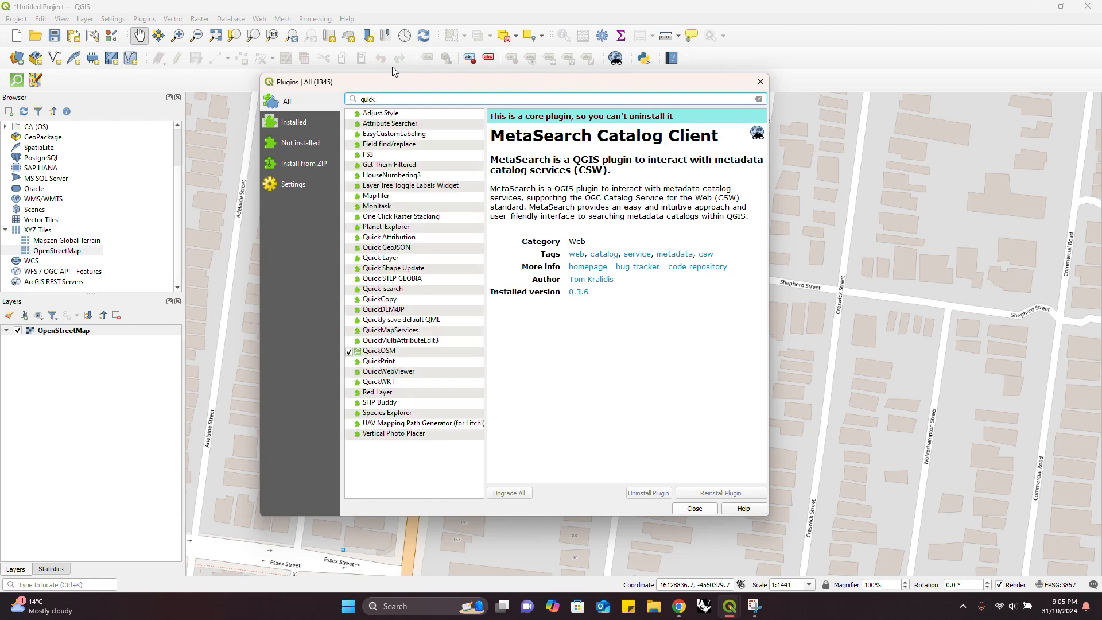
{"action": "type", "text": "osm"}
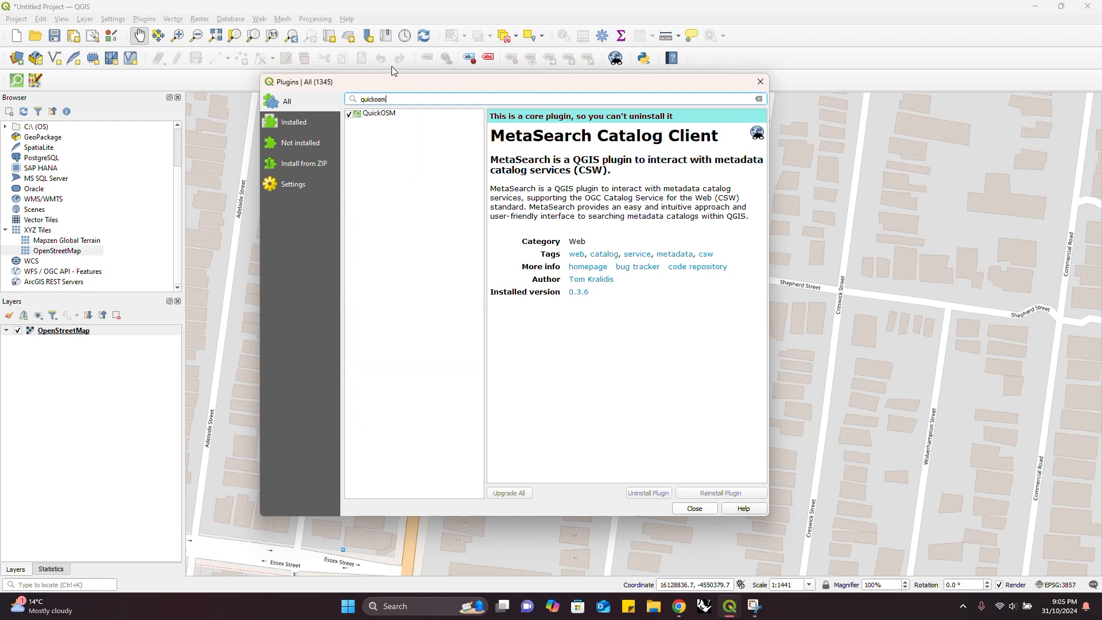
{"action": "left_click", "coordinate": [402, 116]}
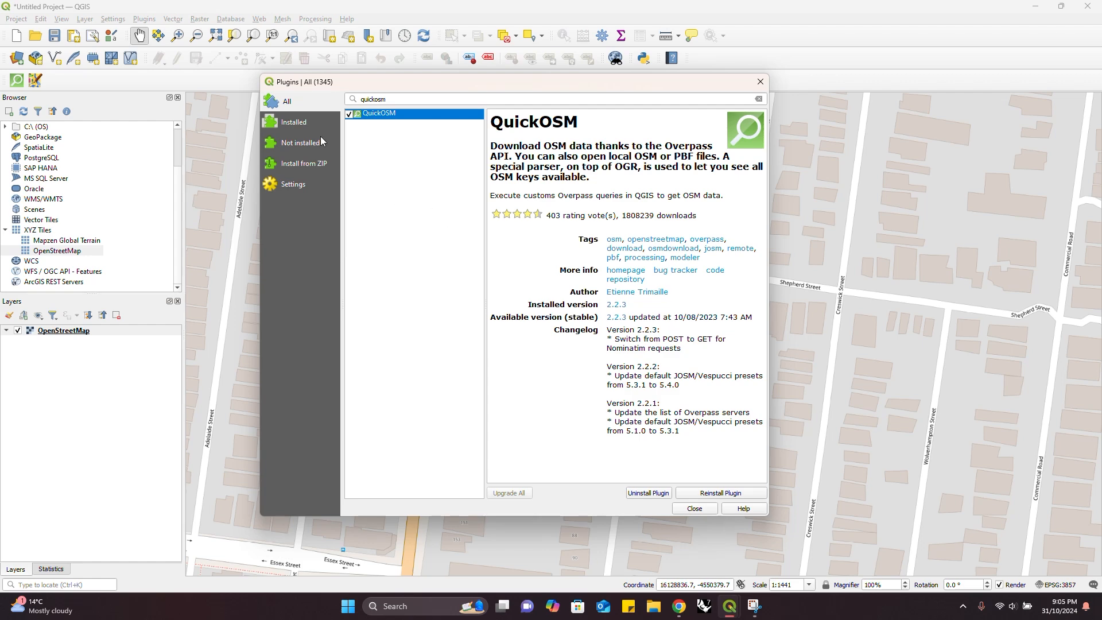
{"action": "left_click", "coordinate": [308, 126]}
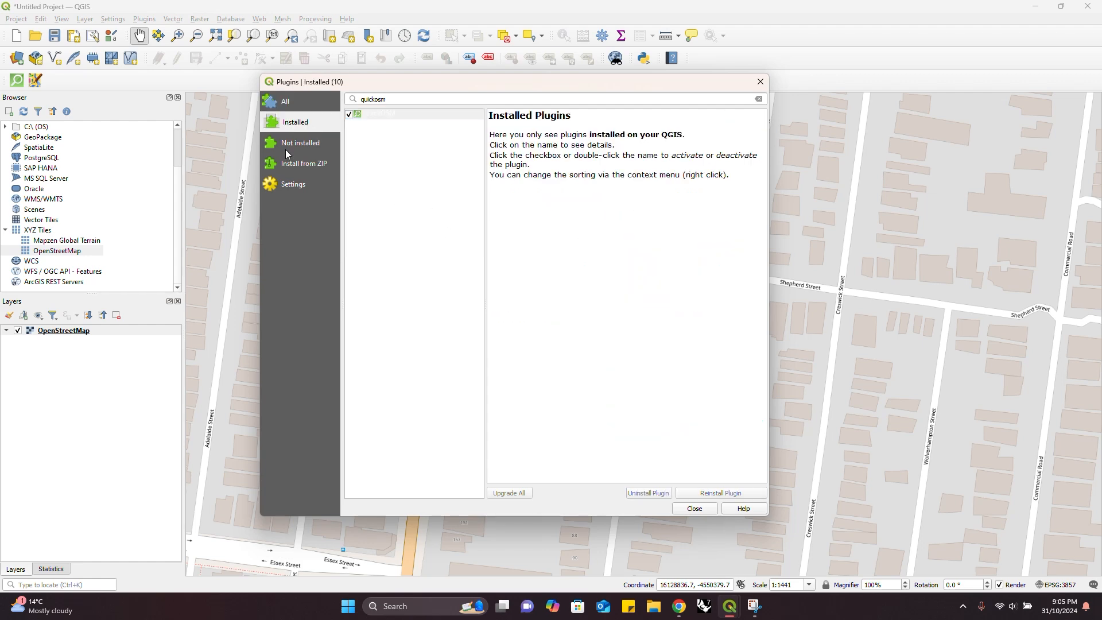
{"action": "left_click", "coordinate": [351, 116]}
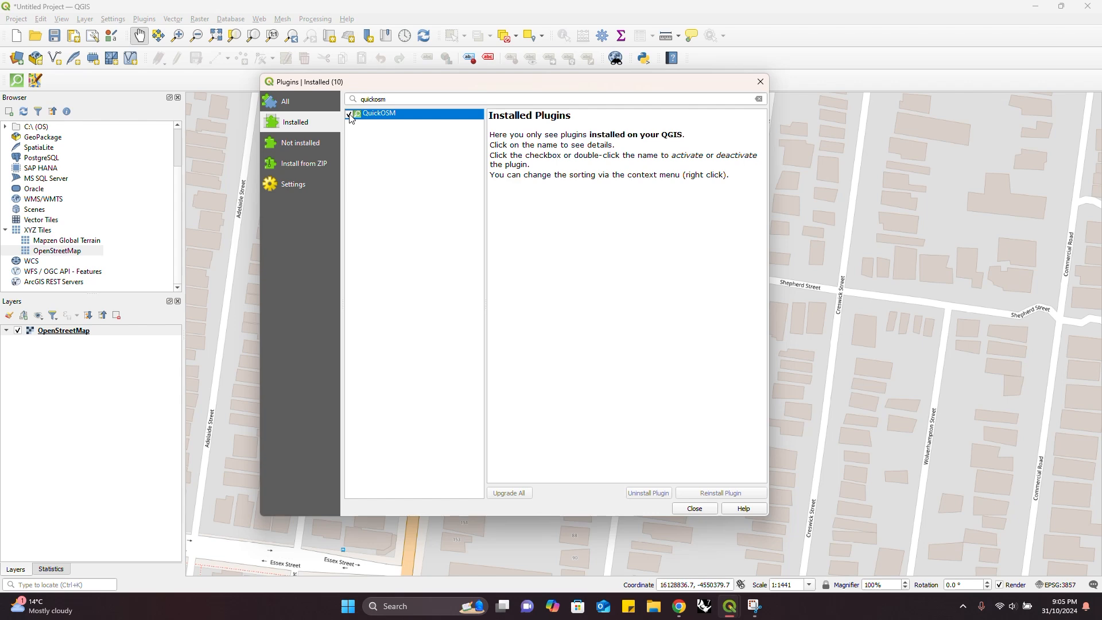
{"action": "left_click", "coordinate": [348, 114]}
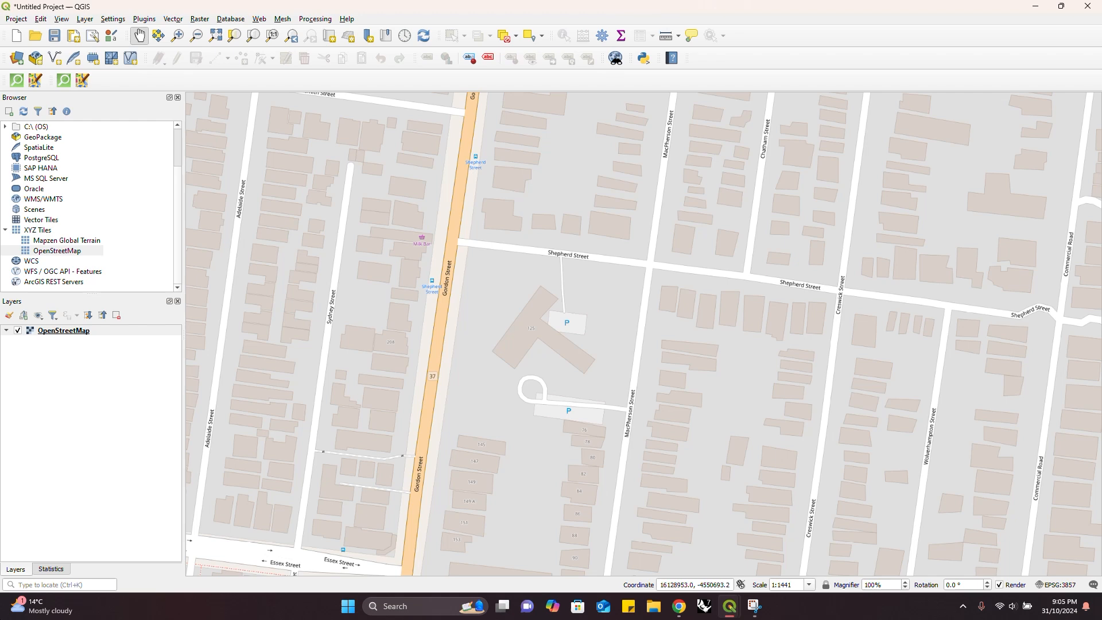
{"action": "left_click", "coordinate": [692, 508]}
- Start a QuickOSM quick query and set its key to building
{"action": "left_click", "coordinate": [16, 80]}
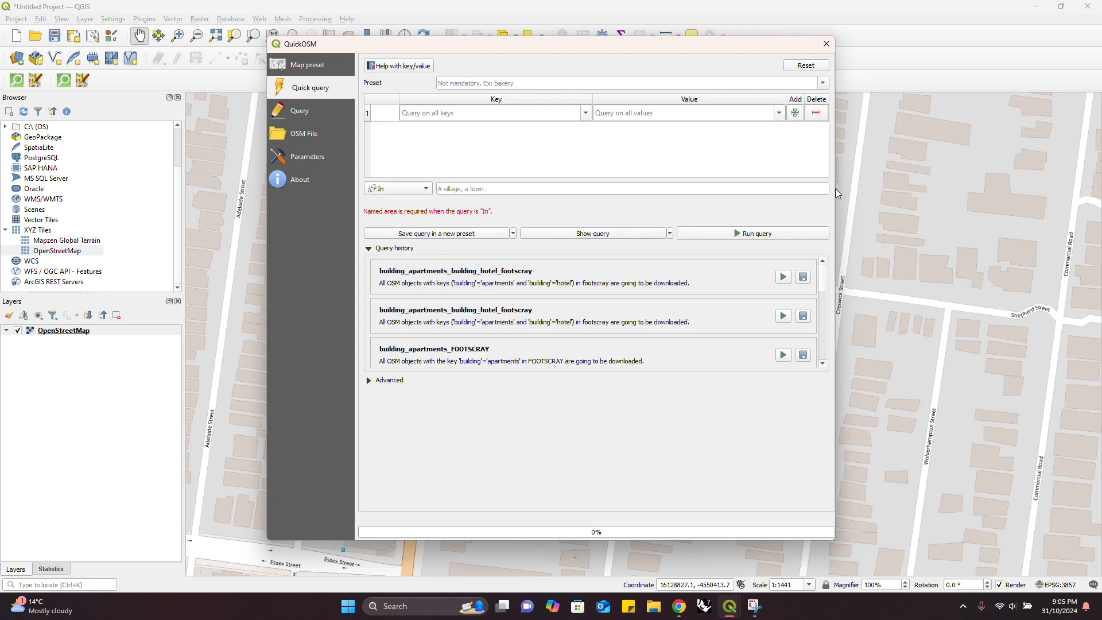
{"action": "left_click", "coordinate": [585, 113]}
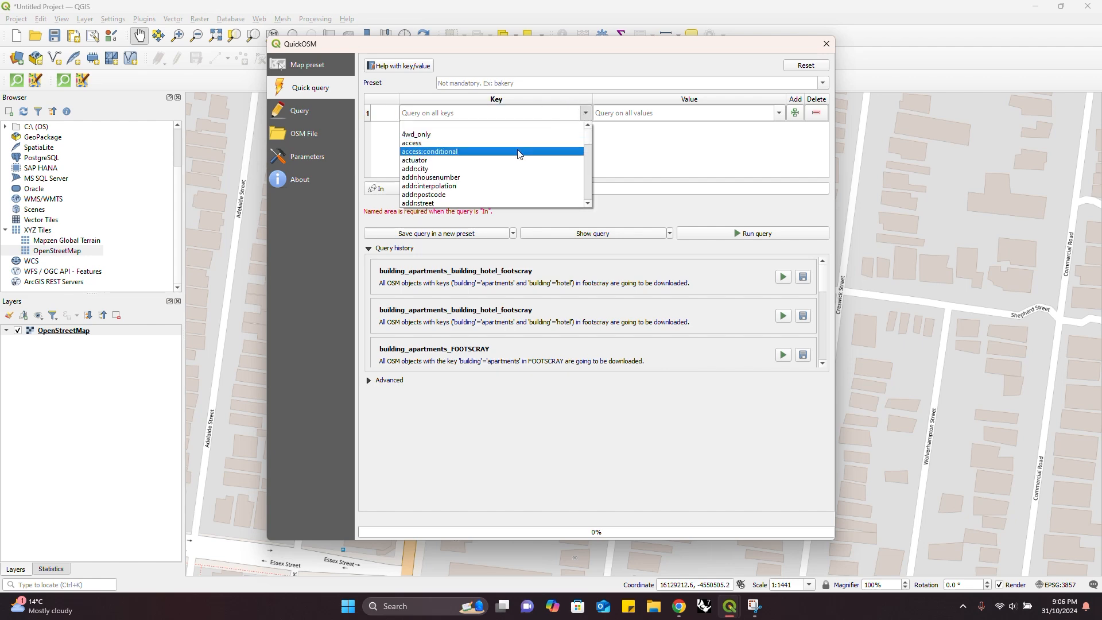
{"action": "scroll", "coordinate": [518, 154], "scroll_direction": "down", "scroll_amount": 10}
{"action": "scroll", "coordinate": [518, 155], "scroll_direction": "down", "scroll_amount": 15}
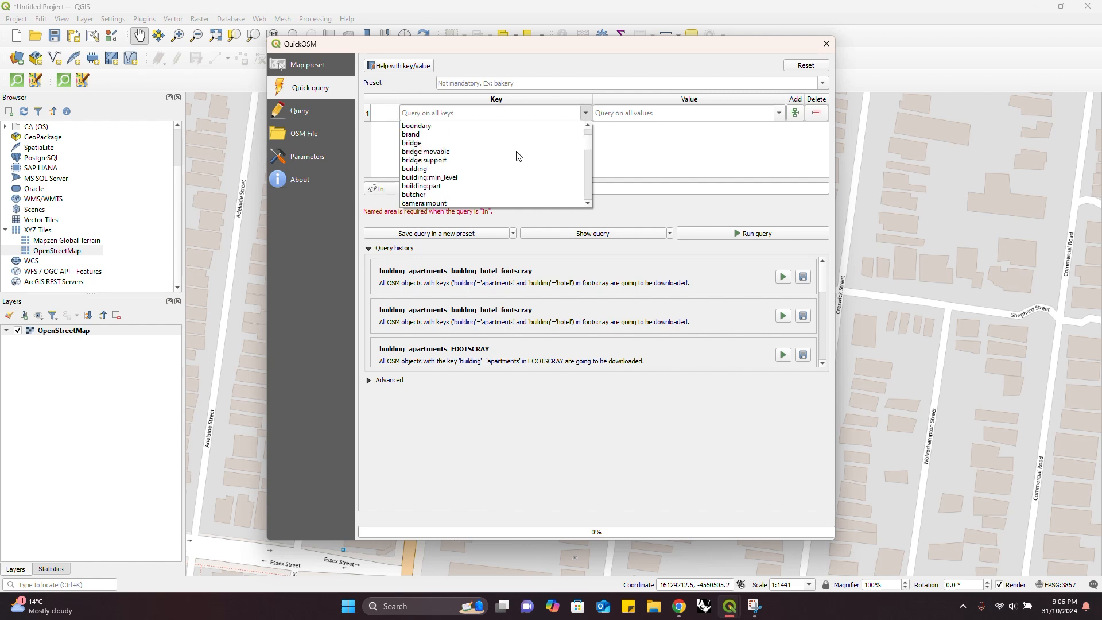
{"action": "scroll", "coordinate": [518, 156], "scroll_direction": "down", "scroll_amount": 5}
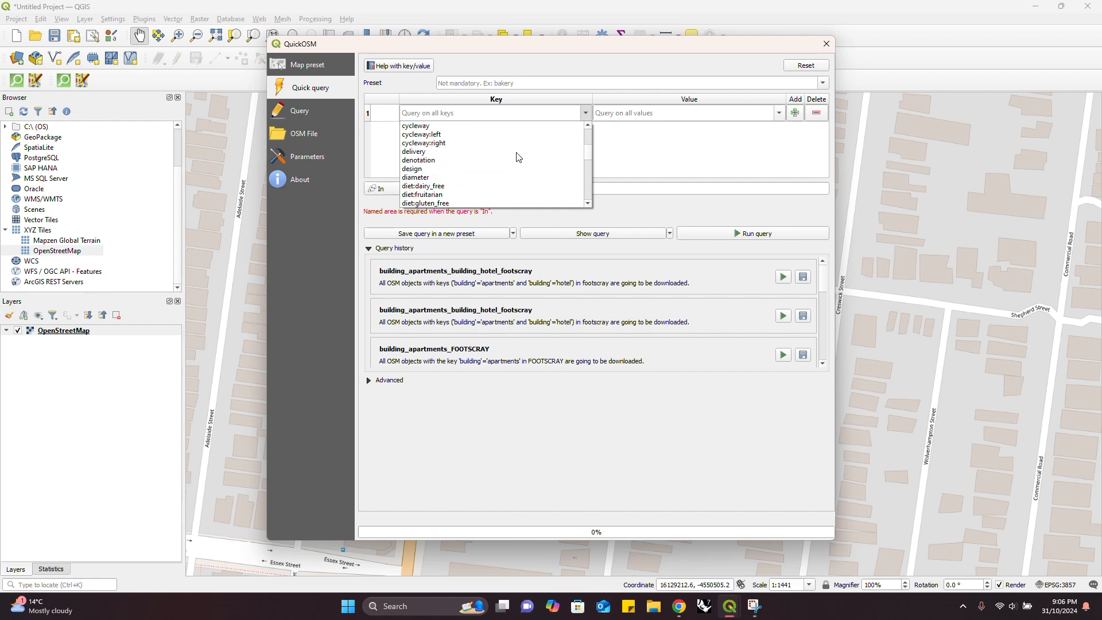
{"action": "scroll", "coordinate": [518, 157], "scroll_direction": "down", "scroll_amount": 5}
{"action": "left_click", "coordinate": [452, 115]}
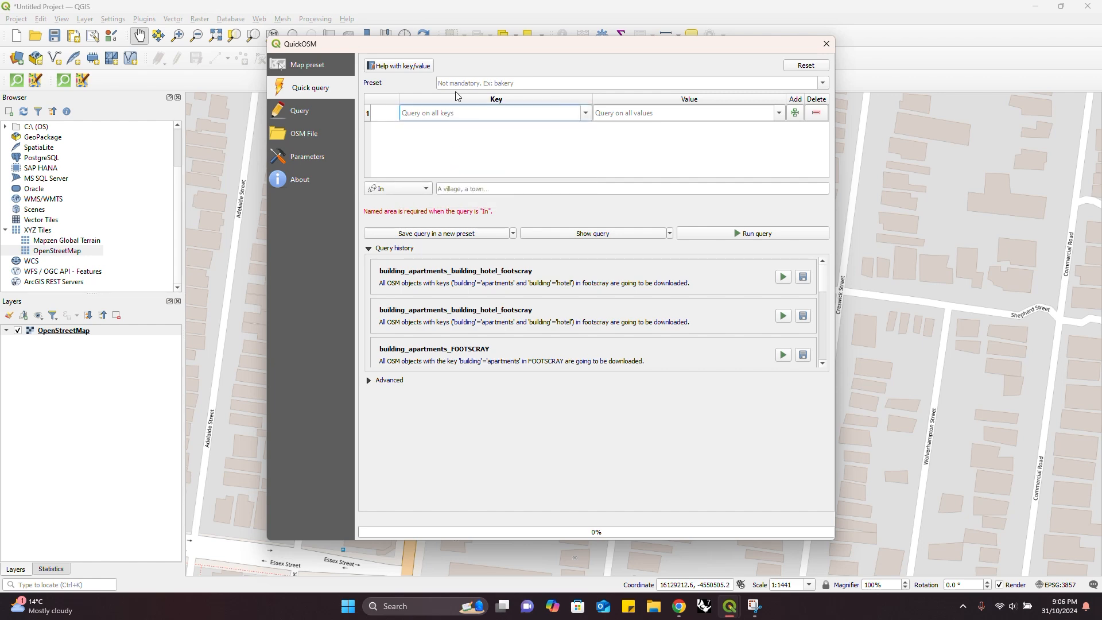
{"action": "type", "text": "buil"}
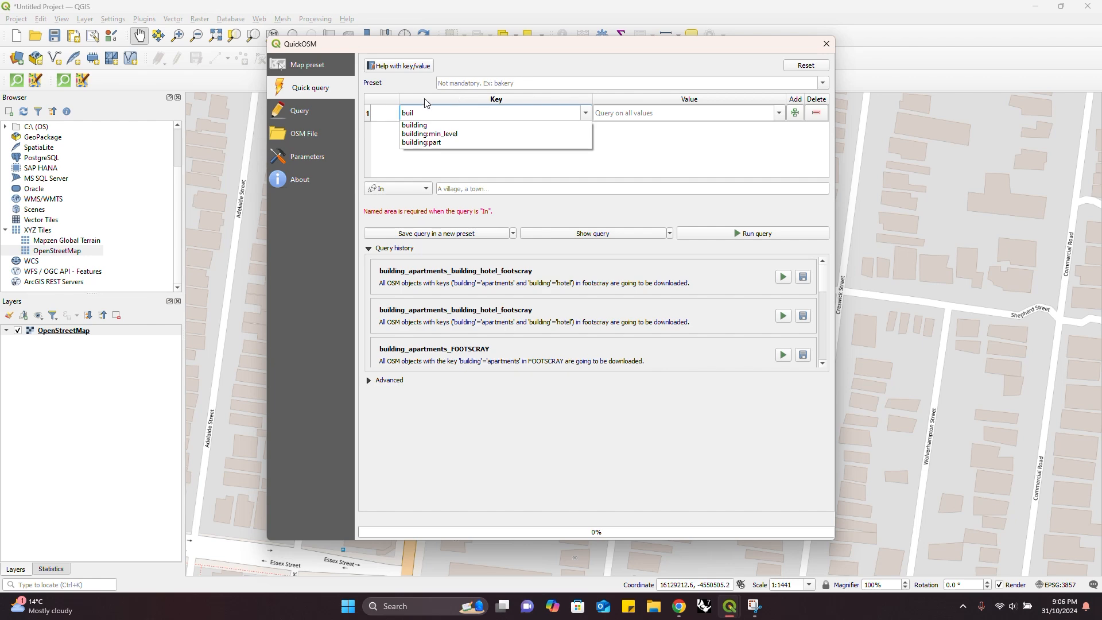
{"action": "key", "text": "Down"}
{"action": "key", "text": "Return"}
- Set the value for the building key to apartments
{"action": "left_click", "coordinate": [768, 113]}
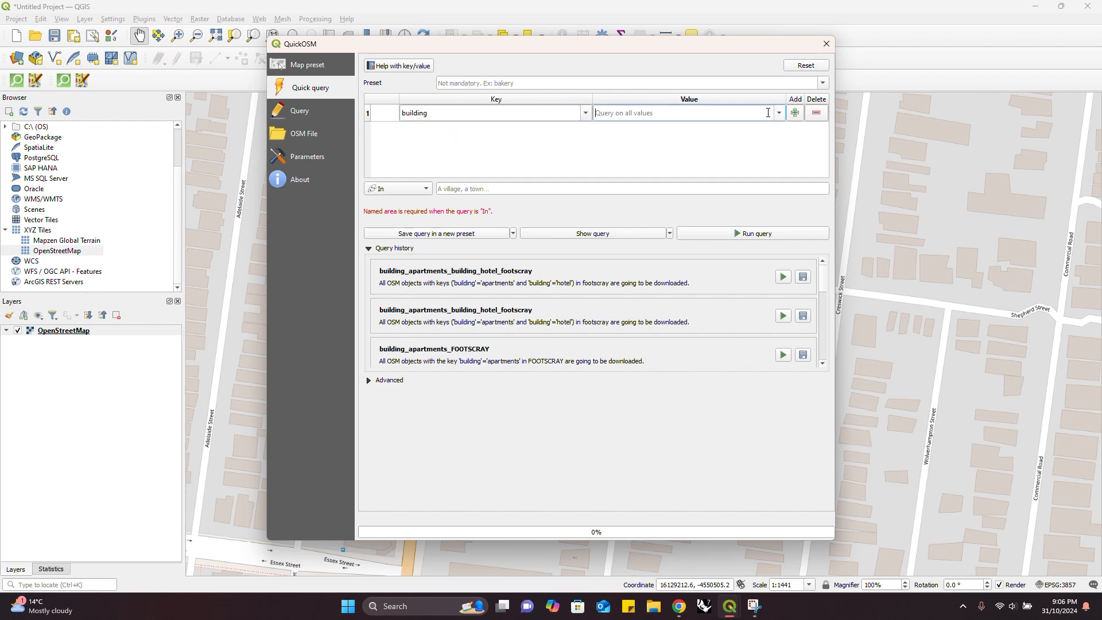
{"action": "left_click", "coordinate": [784, 112]}
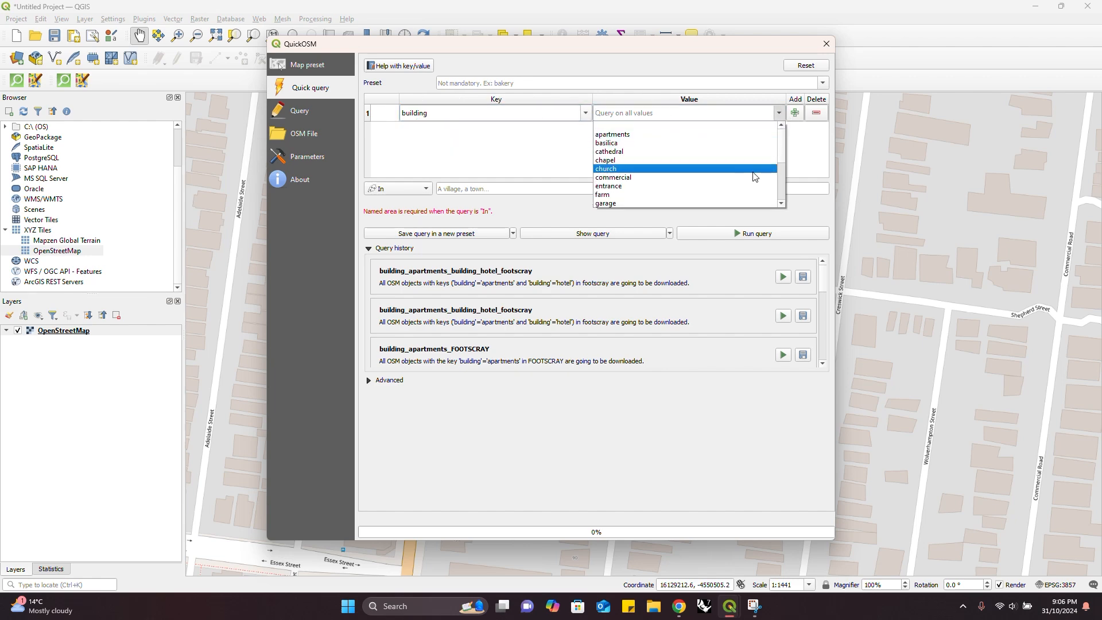
{"action": "scroll", "coordinate": [691, 156], "scroll_direction": "down", "scroll_amount": 3}
{"action": "scroll", "coordinate": [691, 158], "scroll_direction": "up", "scroll_amount": 3}
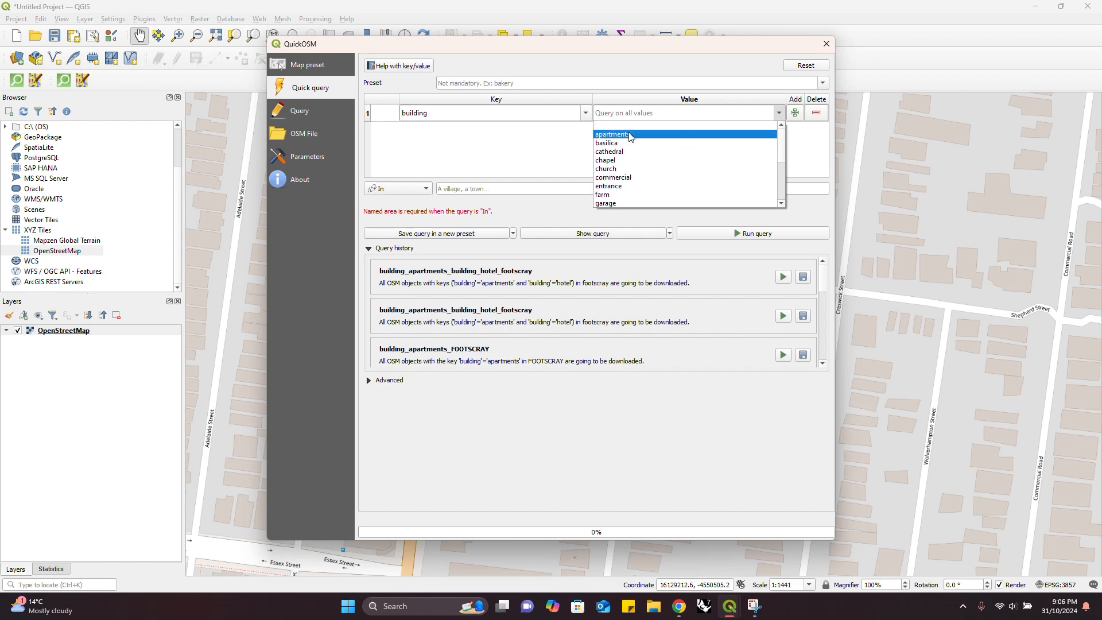
{"action": "left_click", "coordinate": [630, 136]}
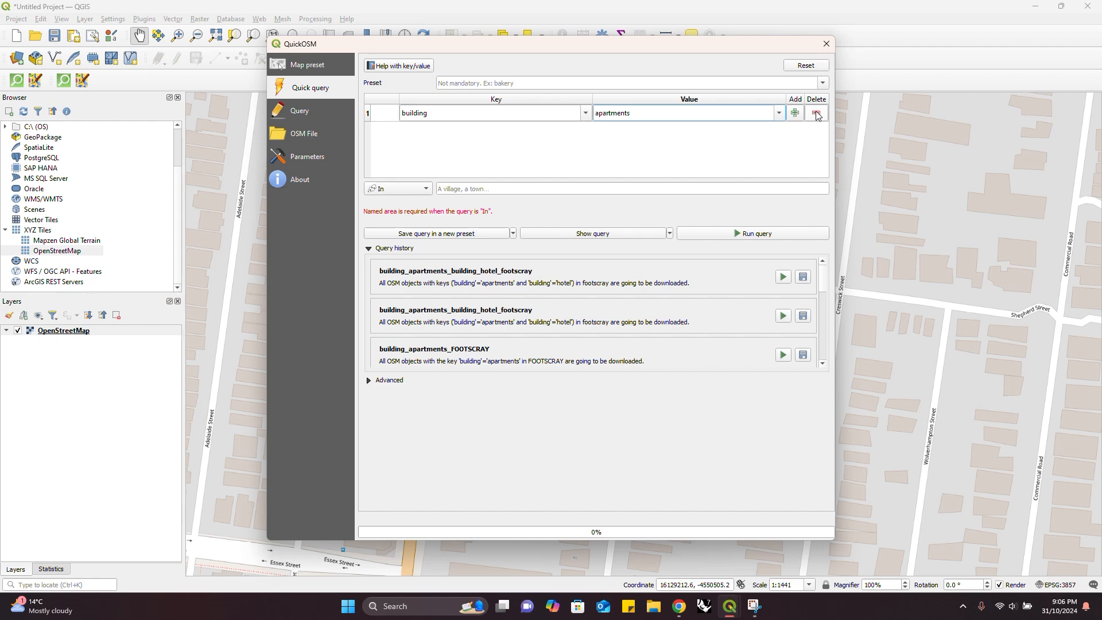
- Limit the query to the area "In" footscray
{"action": "left_click", "coordinate": [425, 190]}
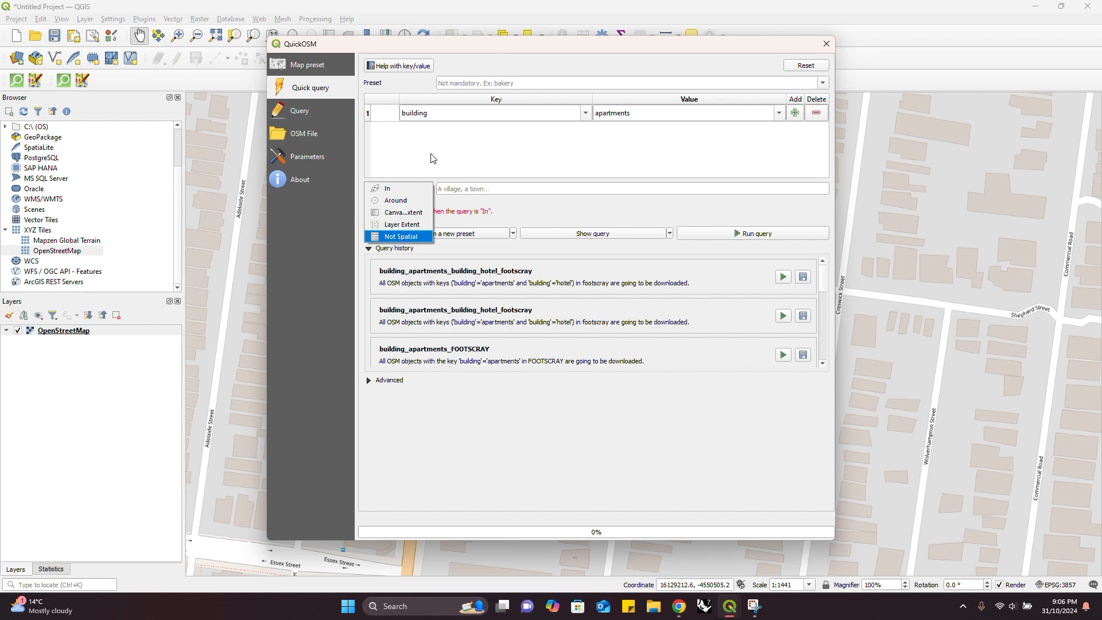
{"action": "left_click", "coordinate": [422, 189]}
{"action": "left_click", "coordinate": [457, 188]}
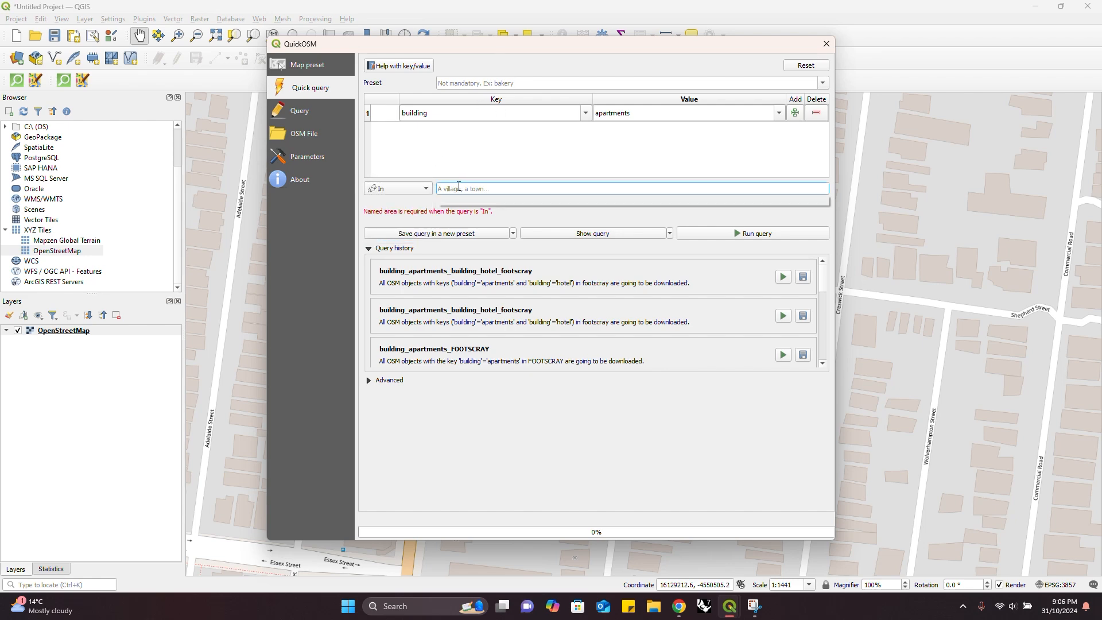
{"action": "type", "text": "footscra"}
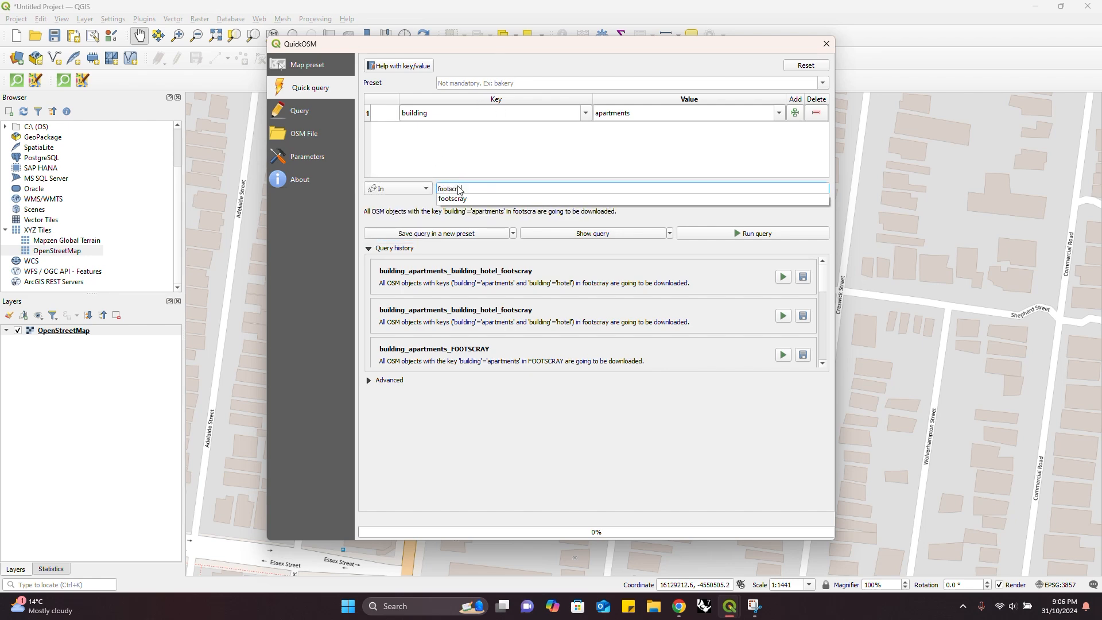
{"action": "type", "text": "y"}
{"action": "left_click", "coordinate": [454, 199]}
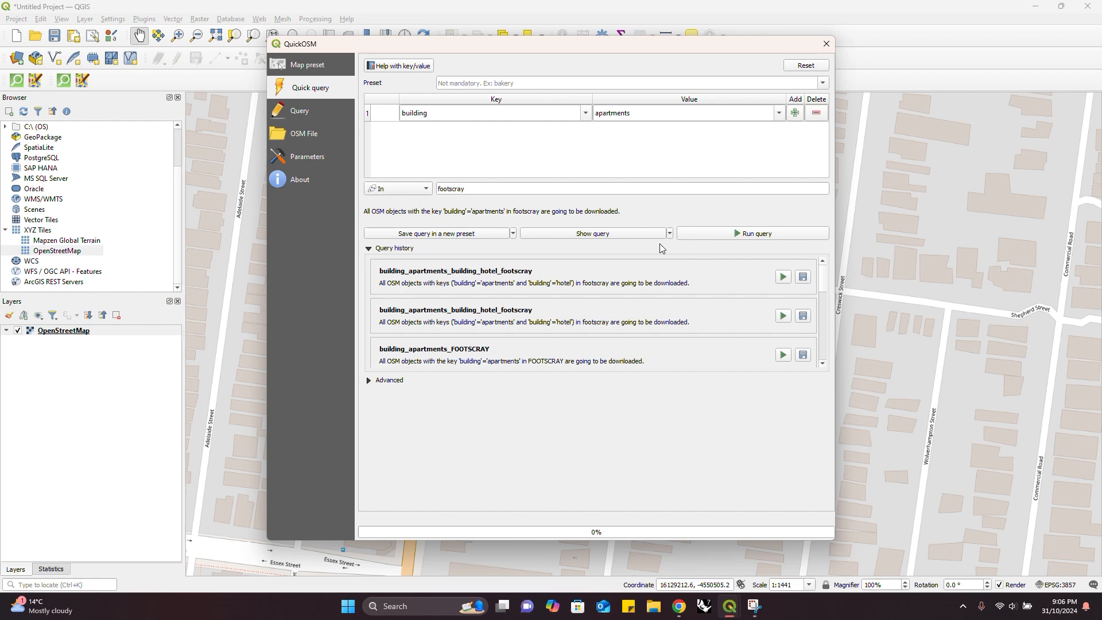
- Run the query to load the apartment buildings as layers, and close QuickOSM
{"action": "left_click", "coordinate": [727, 235]}
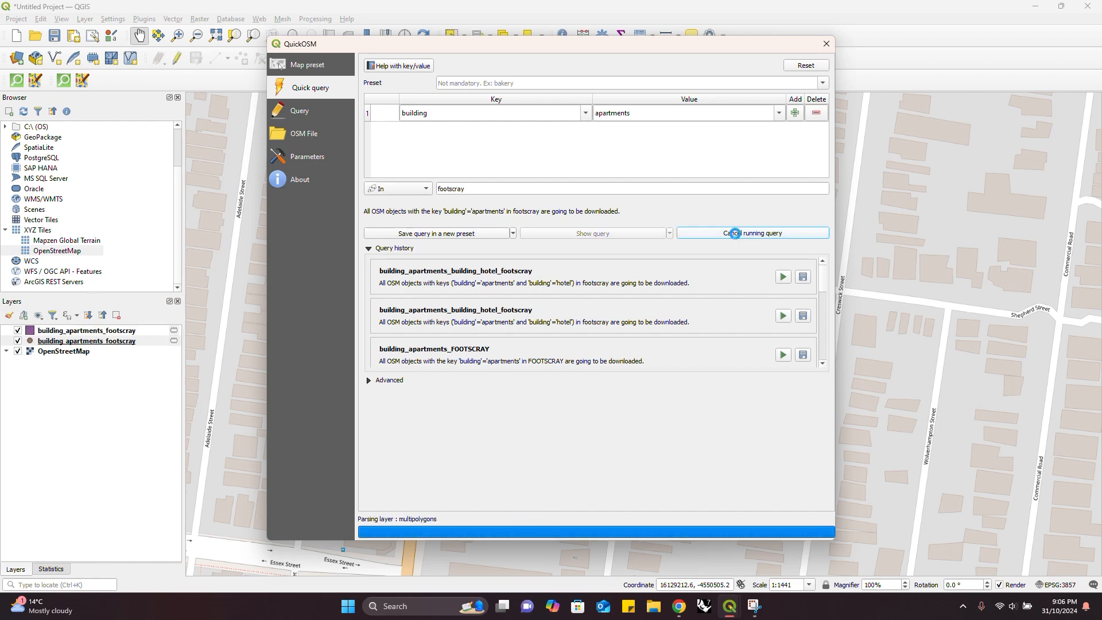
{"action": "left_click", "coordinate": [825, 44]}
{"action": "scroll", "coordinate": [593, 354], "scroll_direction": "down", "scroll_amount": 1}
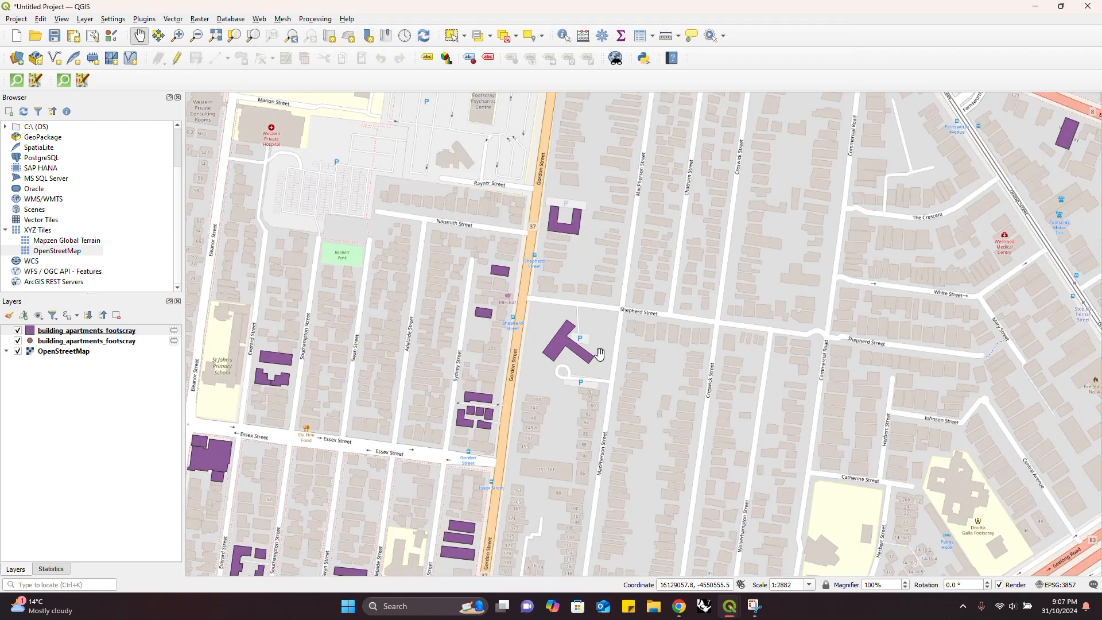
- Examine the downloaded apartment building polygons across Footscray, particularly around Gordon Street and Shepherd Street
{"action": "scroll", "coordinate": [596, 354], "scroll_direction": "down", "scroll_amount": 1}
{"action": "left_click_drag", "start_coordinate": [596, 354], "coordinate": [580, 342]}
{"action": "scroll", "coordinate": [559, 343], "scroll_direction": "up", "scroll_amount": 2}
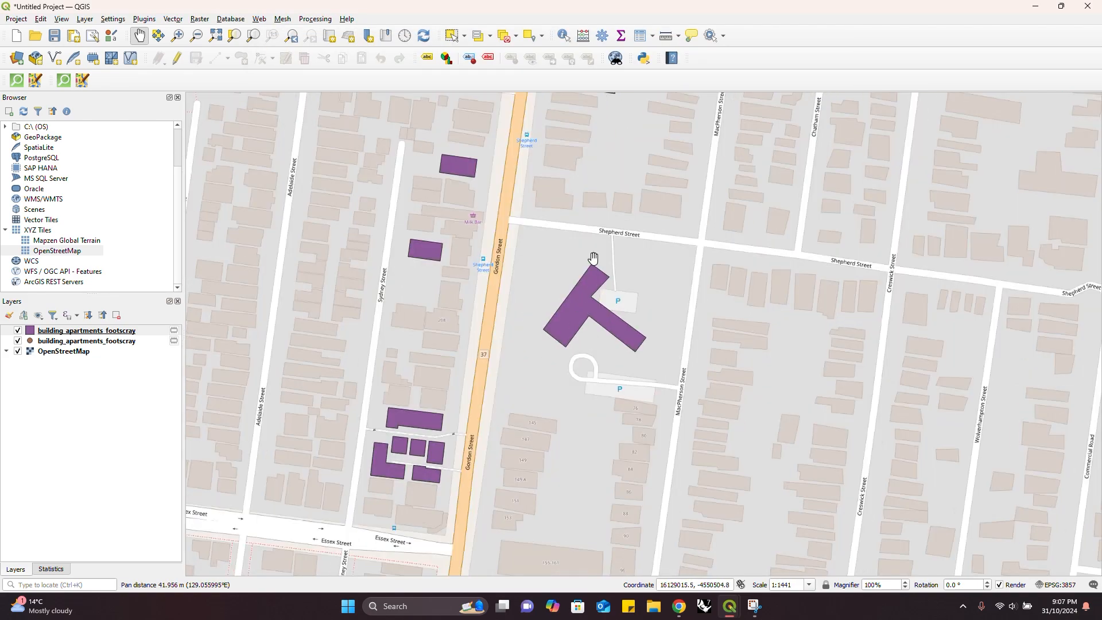
{"action": "scroll", "coordinate": [591, 333], "scroll_direction": "down", "scroll_amount": 3}
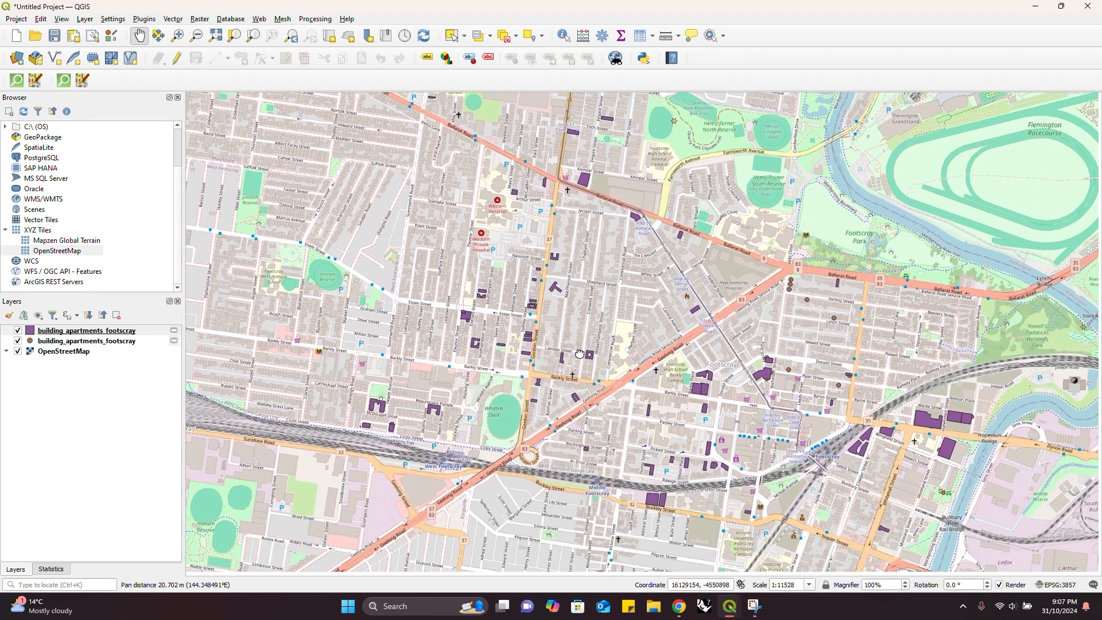
{"action": "left_click_drag", "start_coordinate": [579, 353], "coordinate": [526, 283]}
{"action": "scroll", "coordinate": [548, 306], "scroll_direction": "down", "scroll_amount": 1}
{"action": "scroll", "coordinate": [548, 306], "scroll_direction": "up", "scroll_amount": 1}
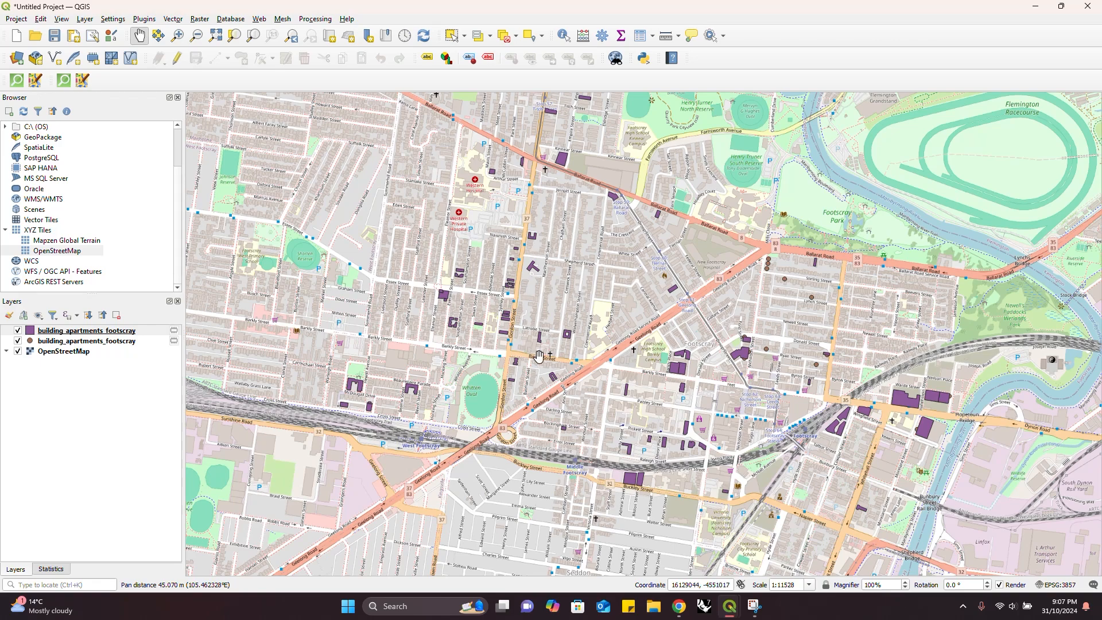
{"action": "scroll", "coordinate": [532, 280], "scroll_direction": "up", "scroll_amount": 1}
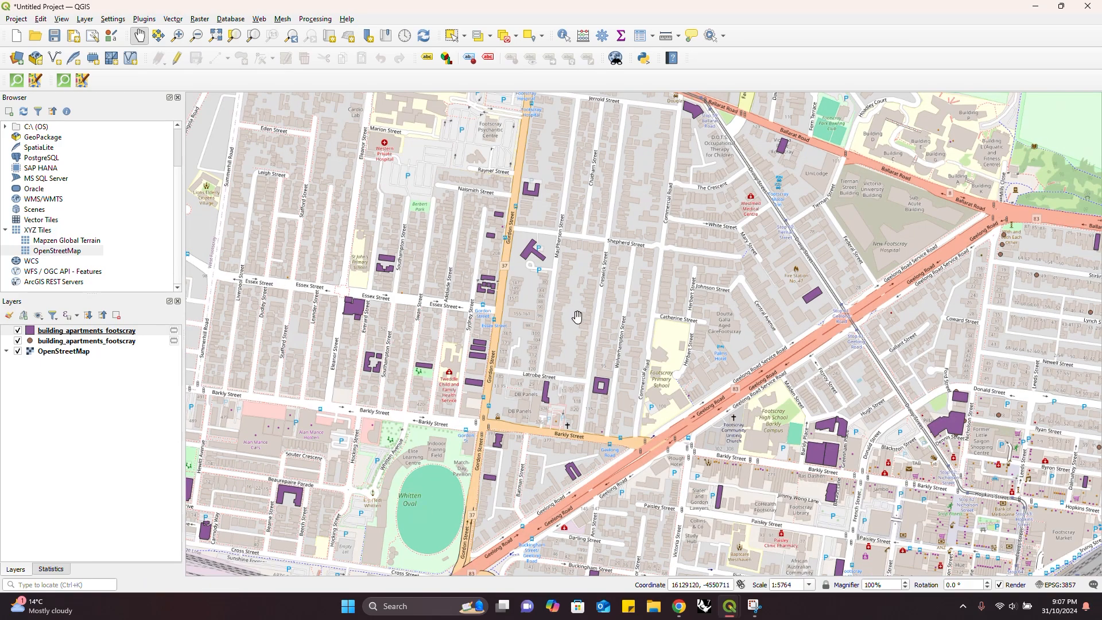
{"action": "left_click_drag", "start_coordinate": [748, 391], "coordinate": [645, 310]}
{"action": "left_click_drag", "start_coordinate": [241, 270], "coordinate": [395, 373]}
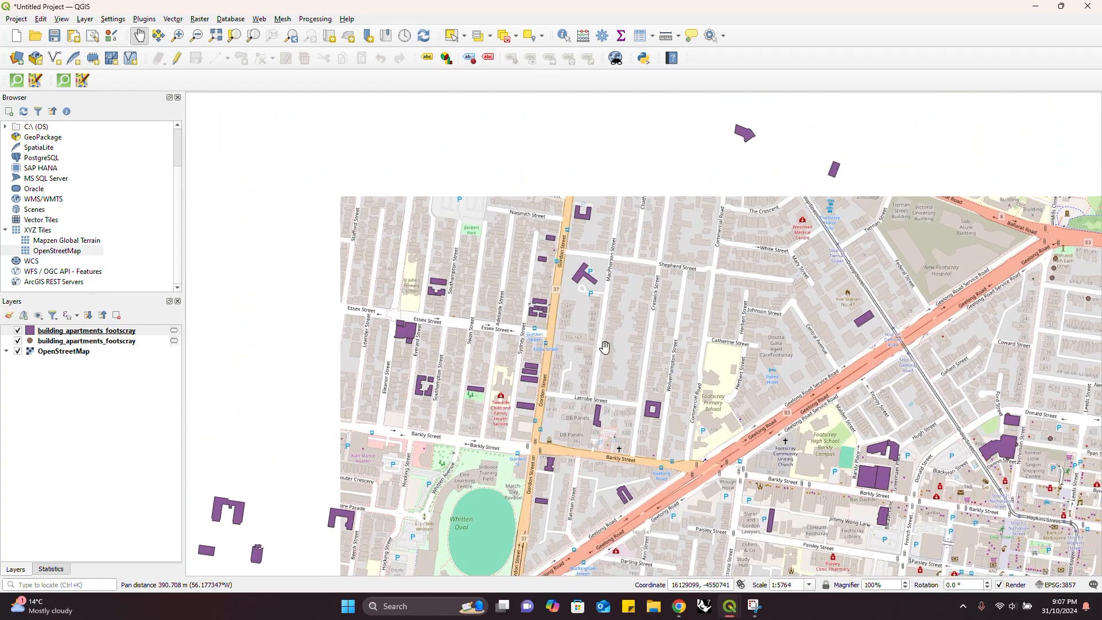
{"action": "scroll", "coordinate": [589, 263], "scroll_direction": "up", "scroll_amount": 1}
{"action": "scroll", "coordinate": [594, 281], "scroll_direction": "up", "scroll_amount": 1}
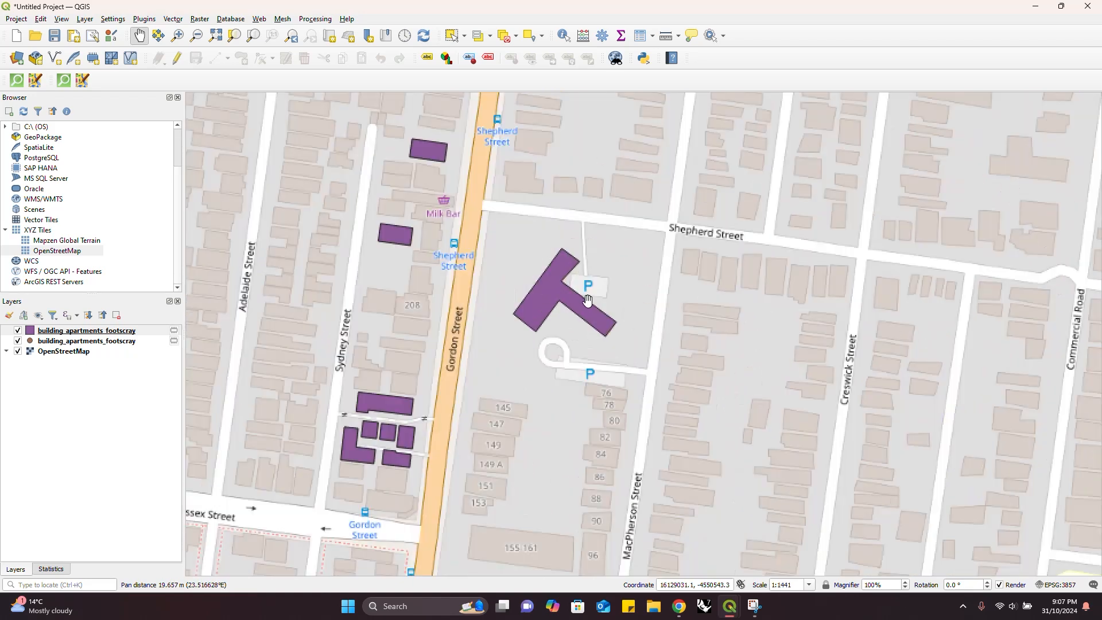
{"action": "left_click_drag", "start_coordinate": [583, 287], "coordinate": [582, 301]}
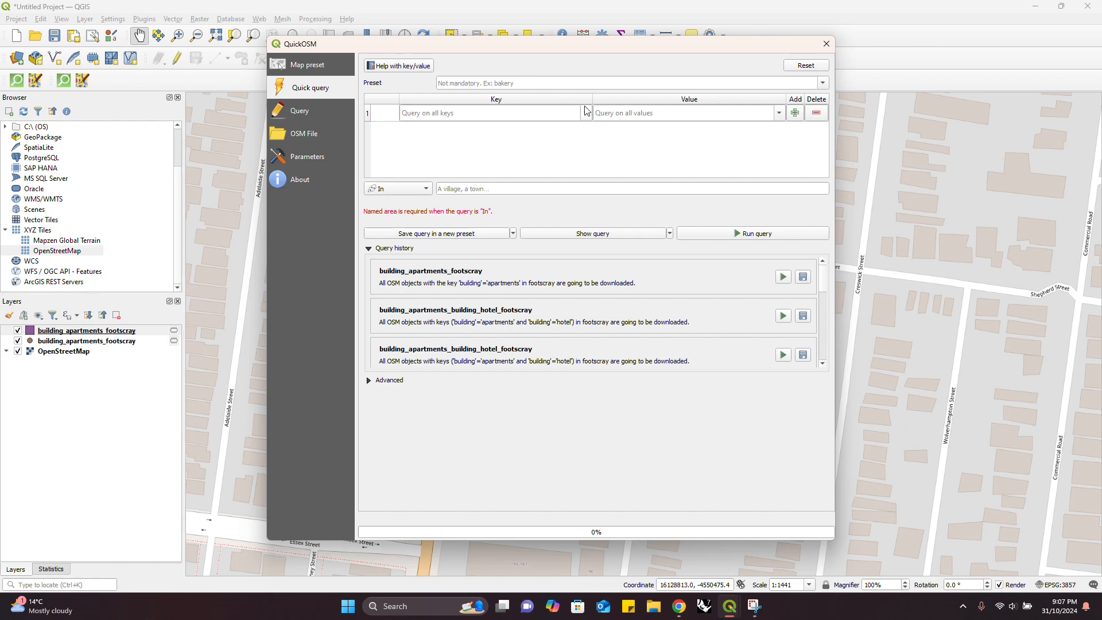
- Set up a new QuickOSM quick query with the key building and the value hotel
{"action": "left_click", "coordinate": [585, 111]}
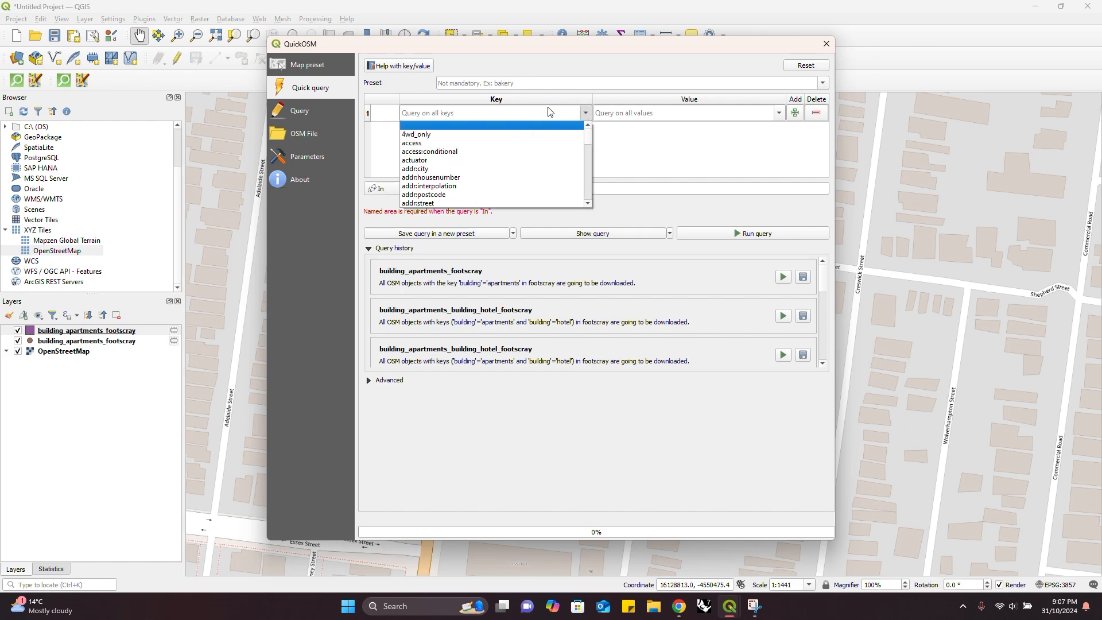
{"action": "key", "text": "b"}
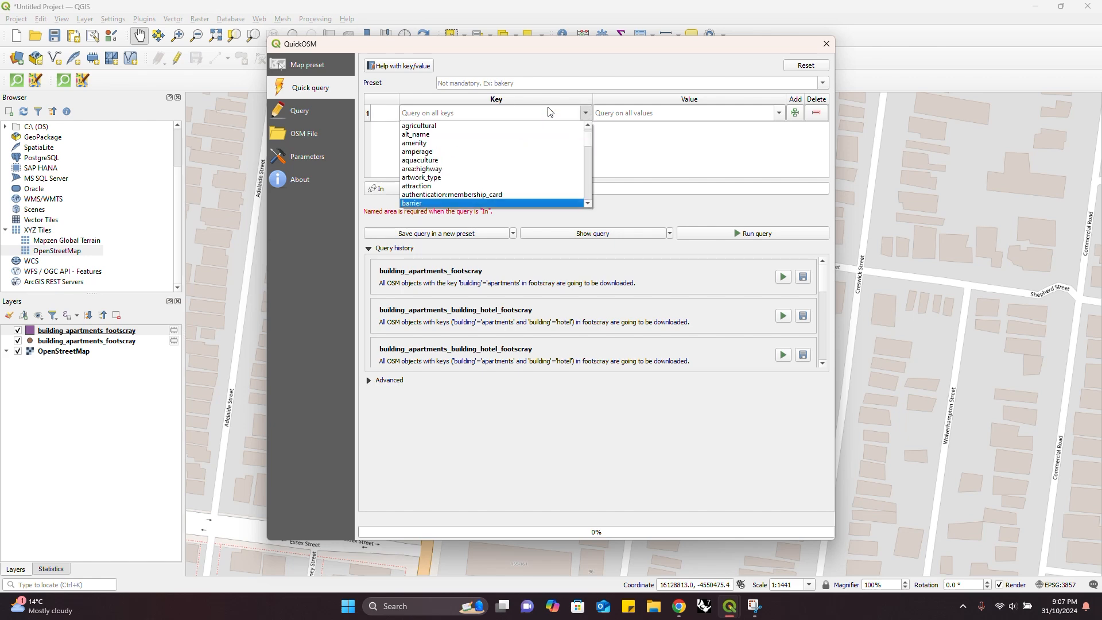
{"action": "key", "text": "u"}
{"action": "left_click", "coordinate": [445, 203]}
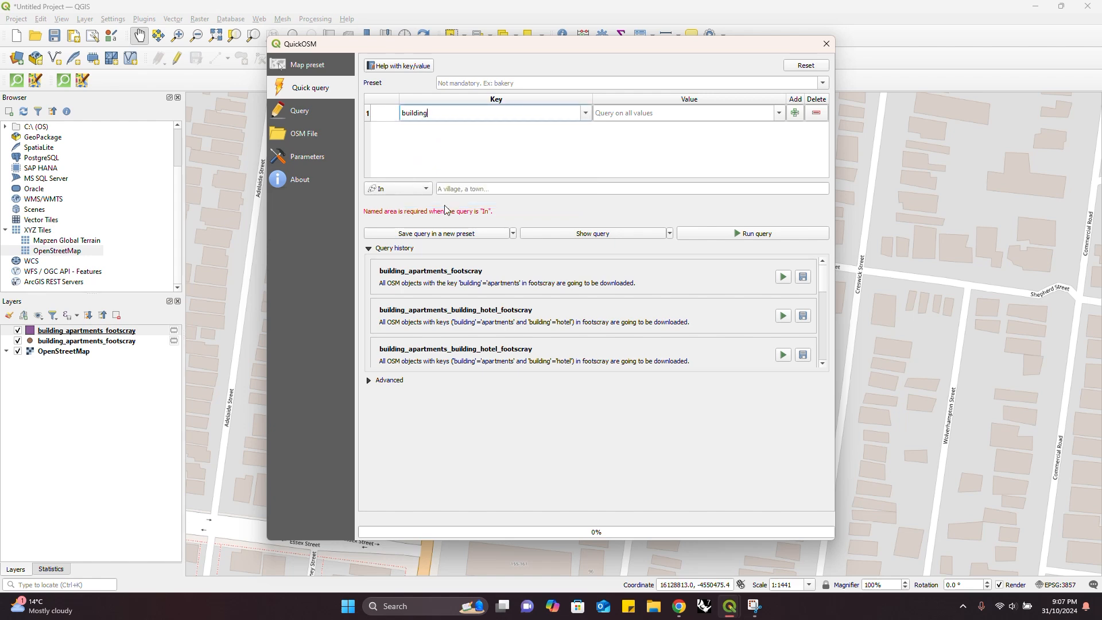
{"action": "left_click", "coordinate": [779, 114]}
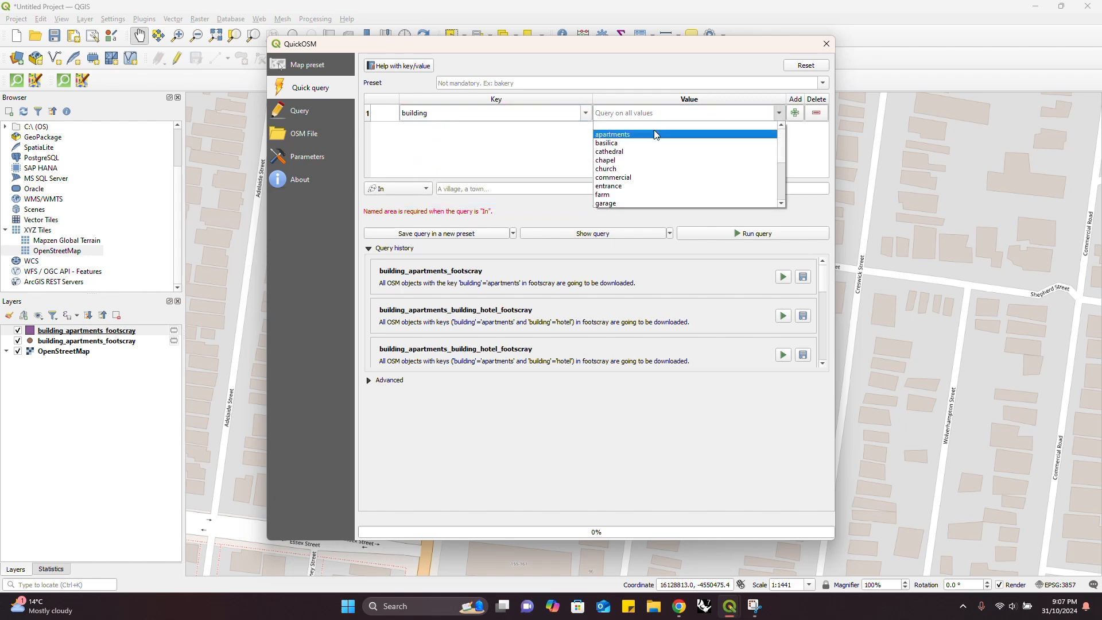
{"action": "key", "text": "h"}
{"action": "key", "text": "o"}
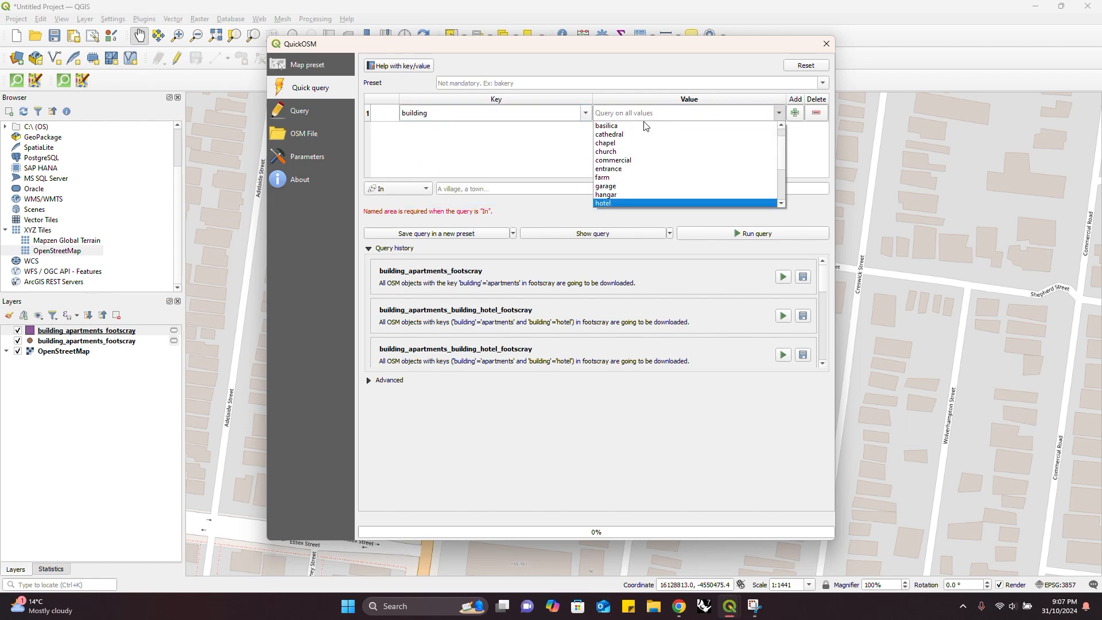
{"action": "key", "text": "Return"}
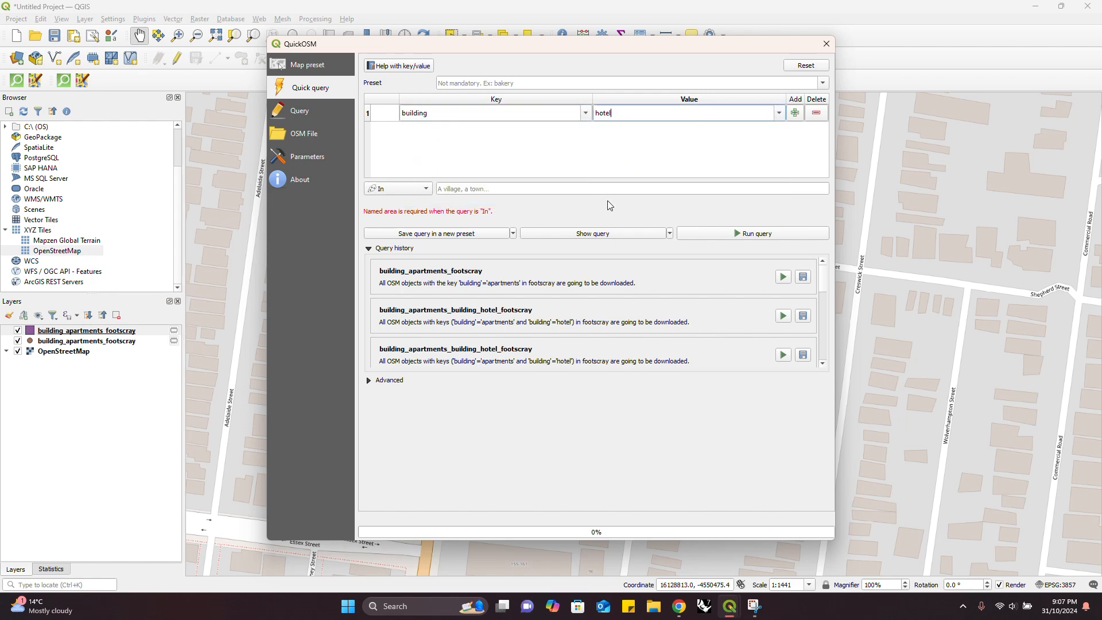
- Limit the hotel query to the area "In" footscray and run it
{"action": "left_click", "coordinate": [446, 188]}
{"action": "type", "text": "footscray"}
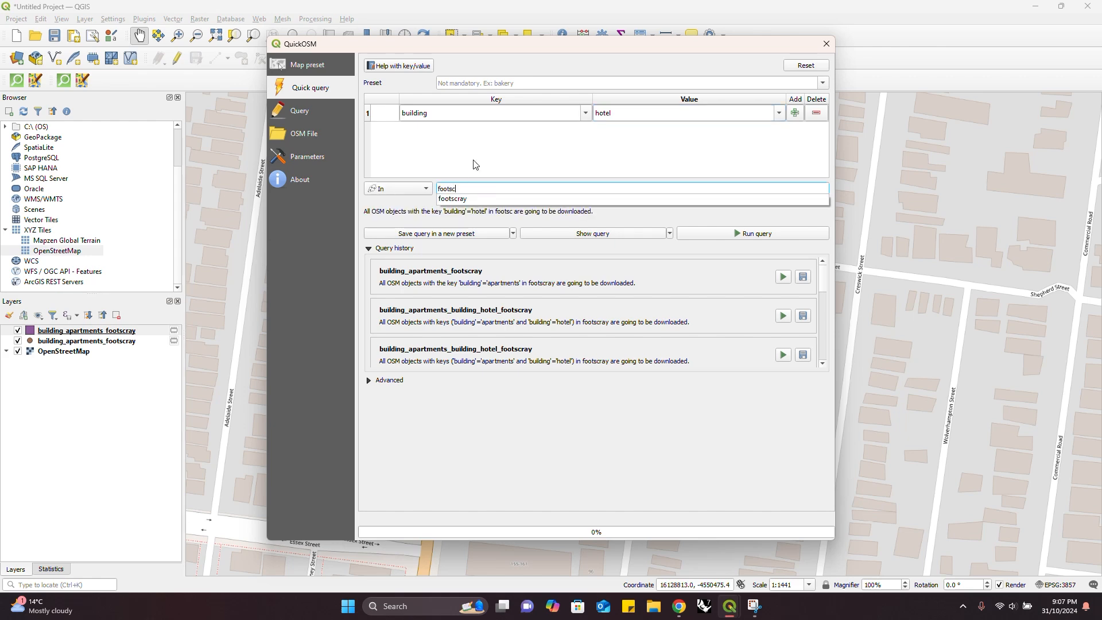
{"action": "key", "text": "Down"}
{"action": "key", "text": "Return"}
{"action": "left_click", "coordinate": [769, 233]}
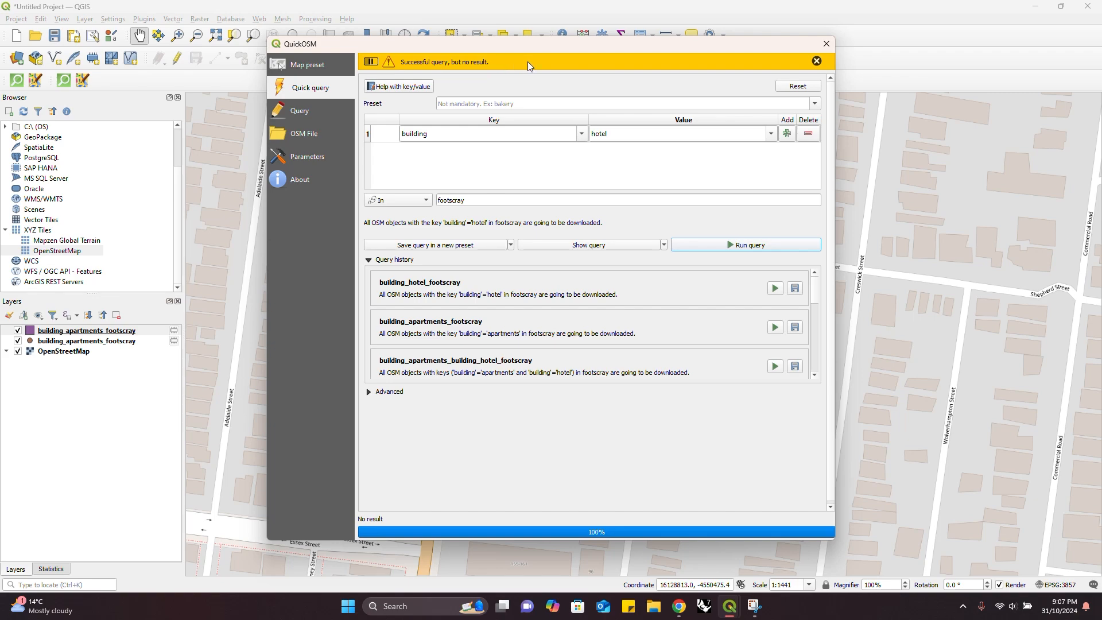
- Return to the earlier QuickOSM query for FOOTSCRAY, change its building value to house, run it, and close QuickOSM
{"action": "scroll", "coordinate": [899, 283], "scroll_direction": "down", "scroll_amount": 2}
{"action": "left_click_drag", "start_coordinate": [911, 318], "coordinate": [563, 276]}
{"action": "scroll", "coordinate": [890, 303], "scroll_direction": "down", "scroll_amount": 1}
{"action": "scroll", "coordinate": [545, 255], "scroll_direction": "up", "scroll_amount": 2}
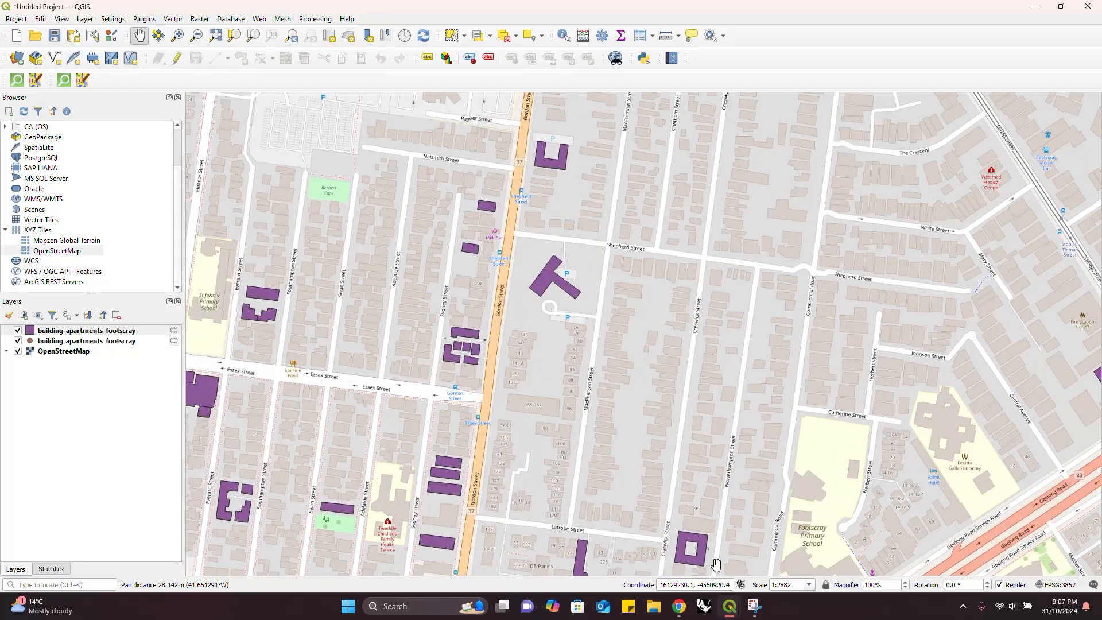
{"action": "mouse_move", "coordinate": [729, 605]}
{"action": "left_click", "coordinate": [776, 541]}
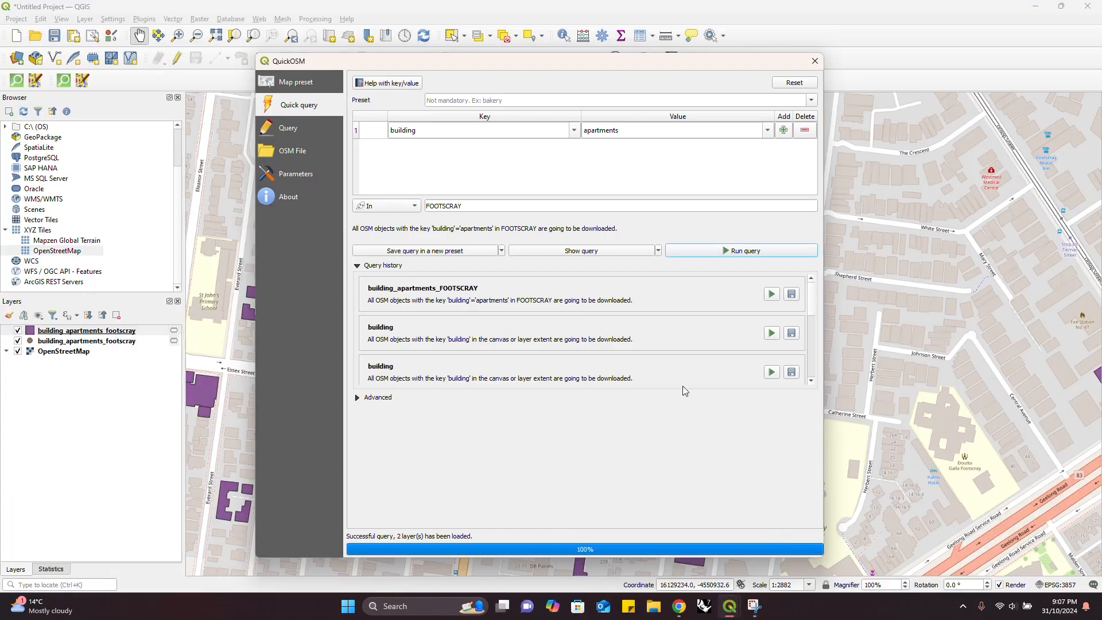
{"action": "left_click", "coordinate": [768, 131]}
{"action": "scroll", "coordinate": [688, 173], "scroll_direction": "down", "scroll_amount": 4}
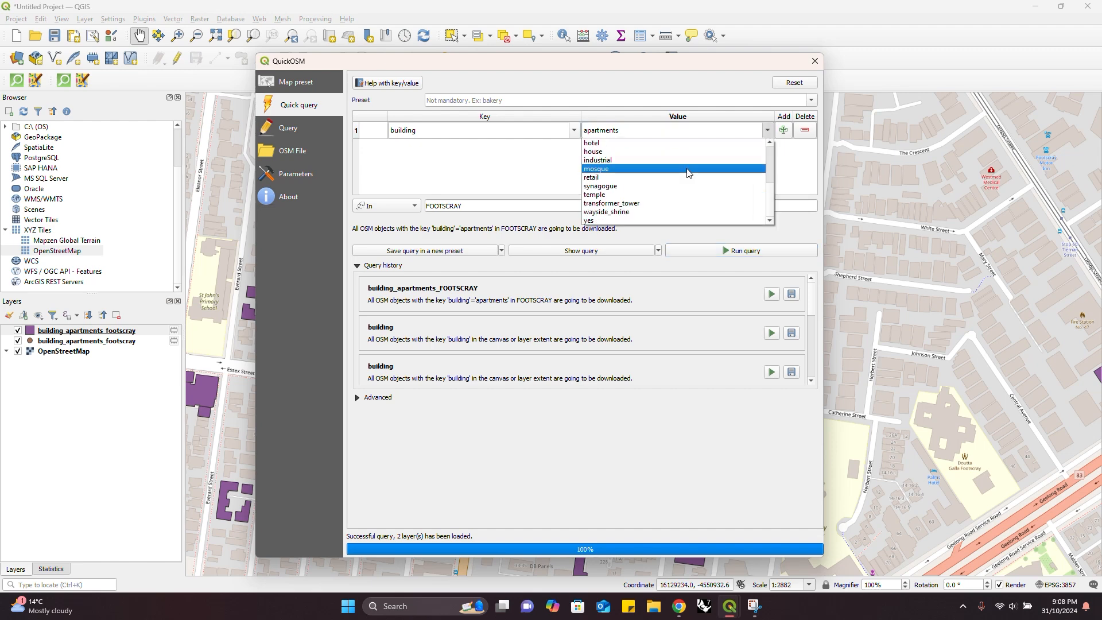
{"action": "left_click", "coordinate": [609, 154]}
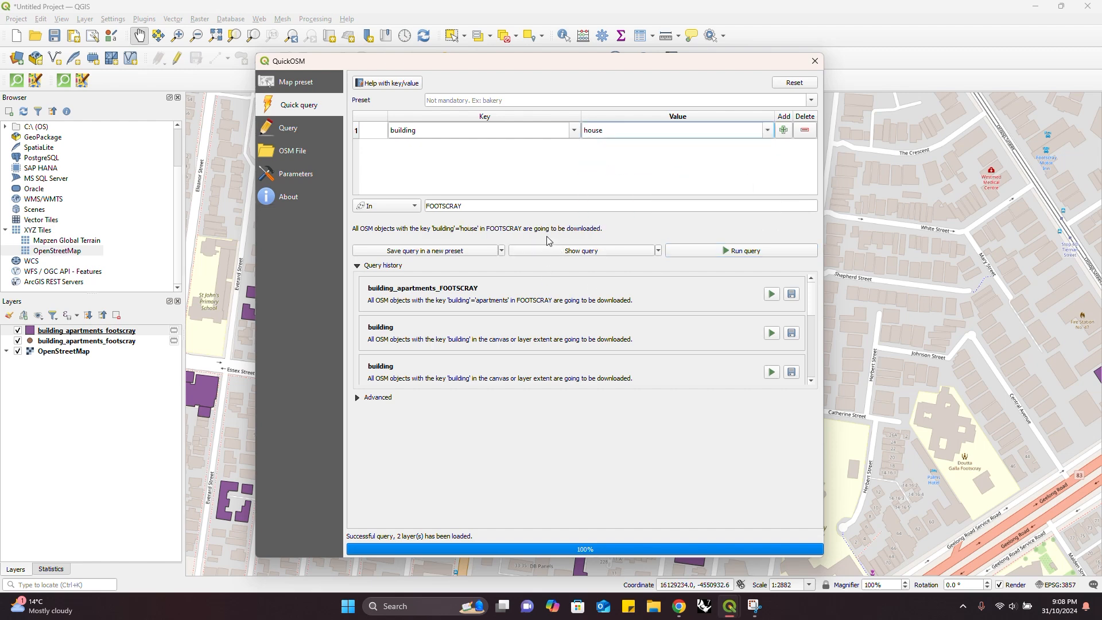
{"action": "left_click", "coordinate": [771, 252]}
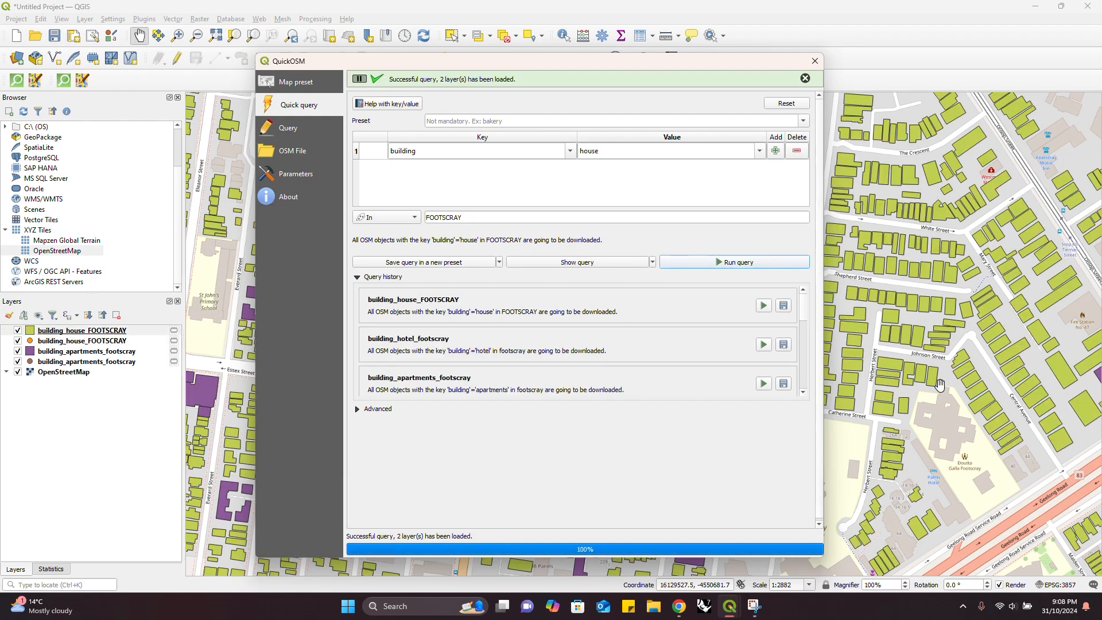
{"action": "left_click", "coordinate": [814, 61]}
- Examine the coverage of the downloaded house features alongside the apartment buildings across Footscray
{"action": "left_click_drag", "start_coordinate": [1007, 276], "coordinate": [750, 379]}
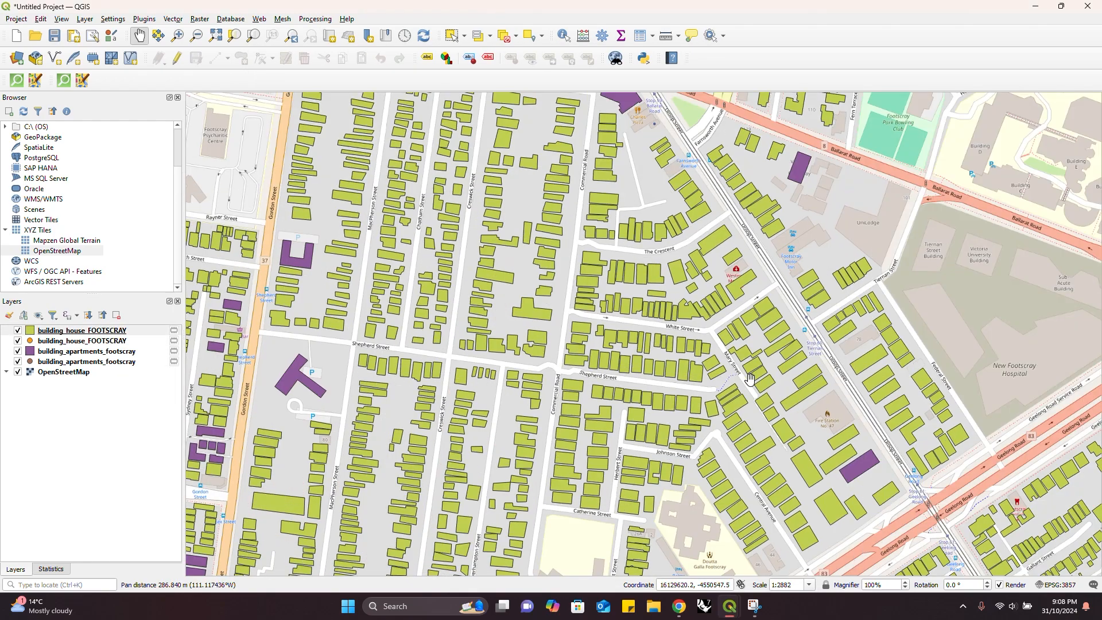
{"action": "scroll", "coordinate": [599, 365], "scroll_direction": "down", "scroll_amount": 1}
{"action": "left_click_drag", "start_coordinate": [583, 379], "coordinate": [642, 364]}
{"action": "scroll", "coordinate": [632, 345], "scroll_direction": "down", "scroll_amount": 1}
{"action": "scroll", "coordinate": [645, 416], "scroll_direction": "up", "scroll_amount": 1}
{"action": "left_click_drag", "start_coordinate": [644, 416], "coordinate": [624, 391]}
{"action": "scroll", "coordinate": [721, 430], "scroll_direction": "down", "scroll_amount": 1}
{"action": "scroll", "coordinate": [593, 380], "scroll_direction": "down", "scroll_amount": 1}
{"action": "scroll", "coordinate": [591, 338], "scroll_direction": "up", "scroll_amount": 1}
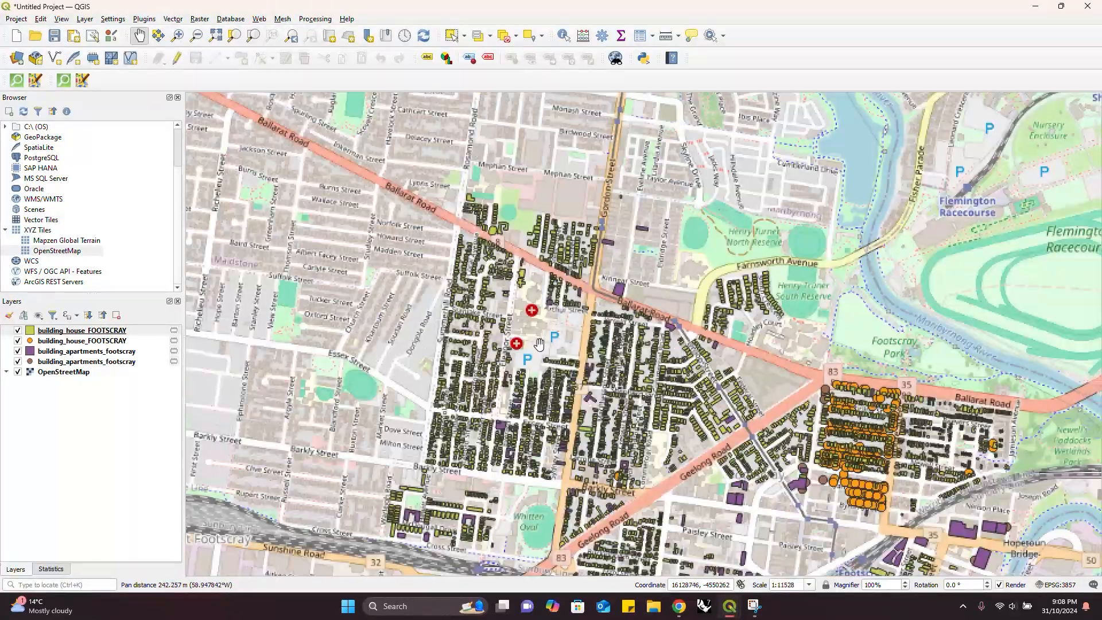
{"action": "scroll", "coordinate": [545, 359], "scroll_direction": "up", "scroll_amount": 1}
{"action": "left_click_drag", "start_coordinate": [581, 424], "coordinate": [584, 379]}
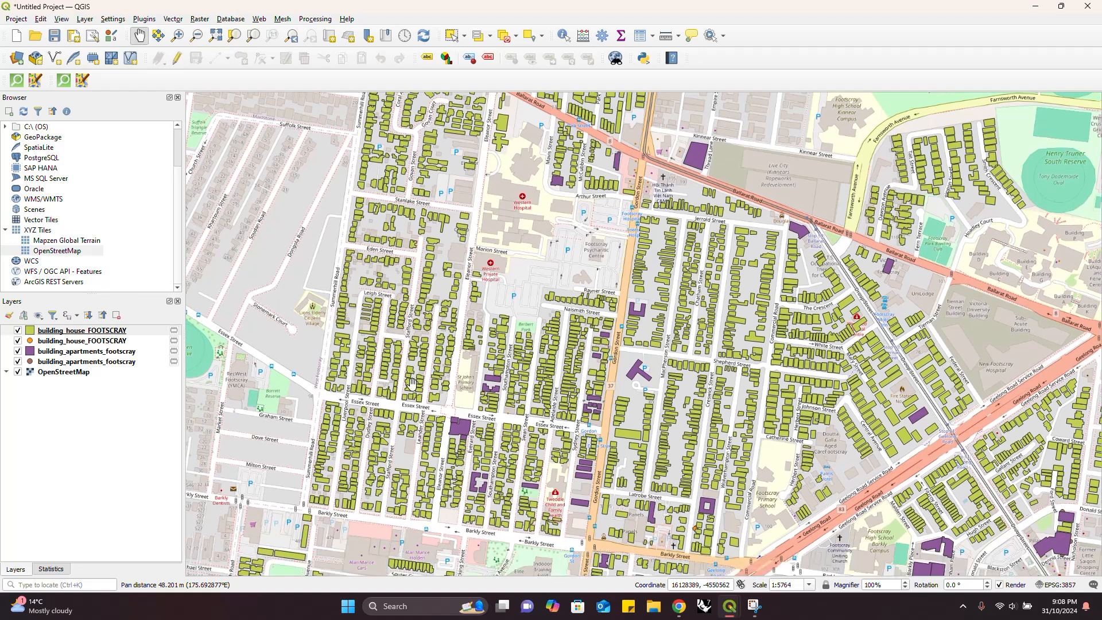
{"action": "left_click_drag", "start_coordinate": [549, 423], "coordinate": [546, 486]}
{"action": "scroll", "coordinate": [650, 545], "scroll_direction": "up", "scroll_amount": 1}
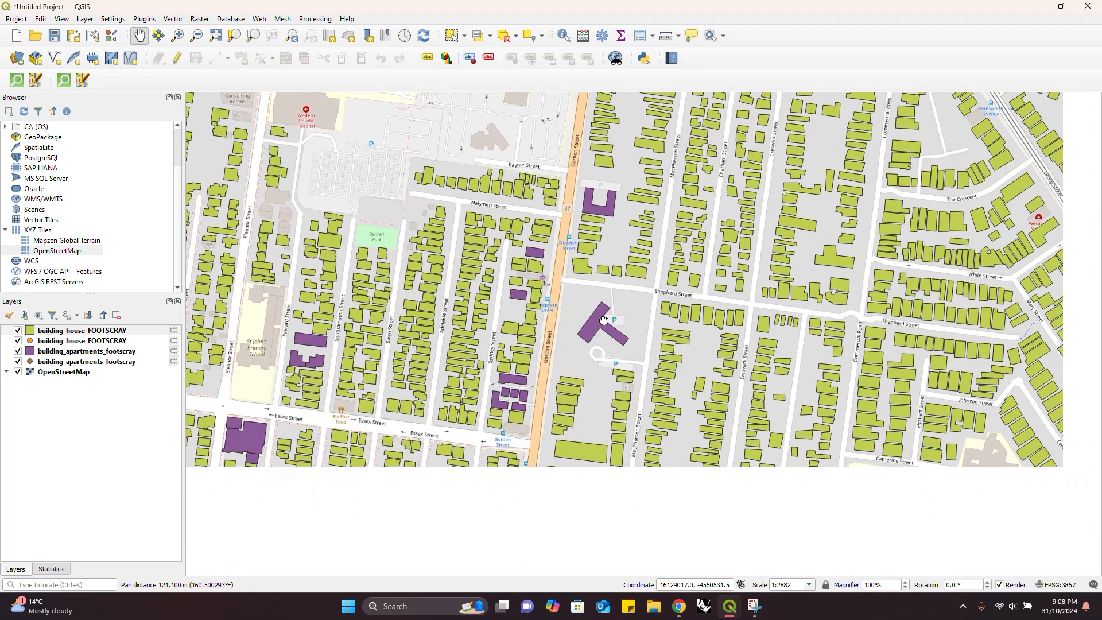
- Change the QuickOSM query for FOOTSCRAY to the key cycleway with the value lane, and run it
{"action": "mouse_move", "coordinate": [738, 615]}
{"action": "left_click", "coordinate": [751, 548]}
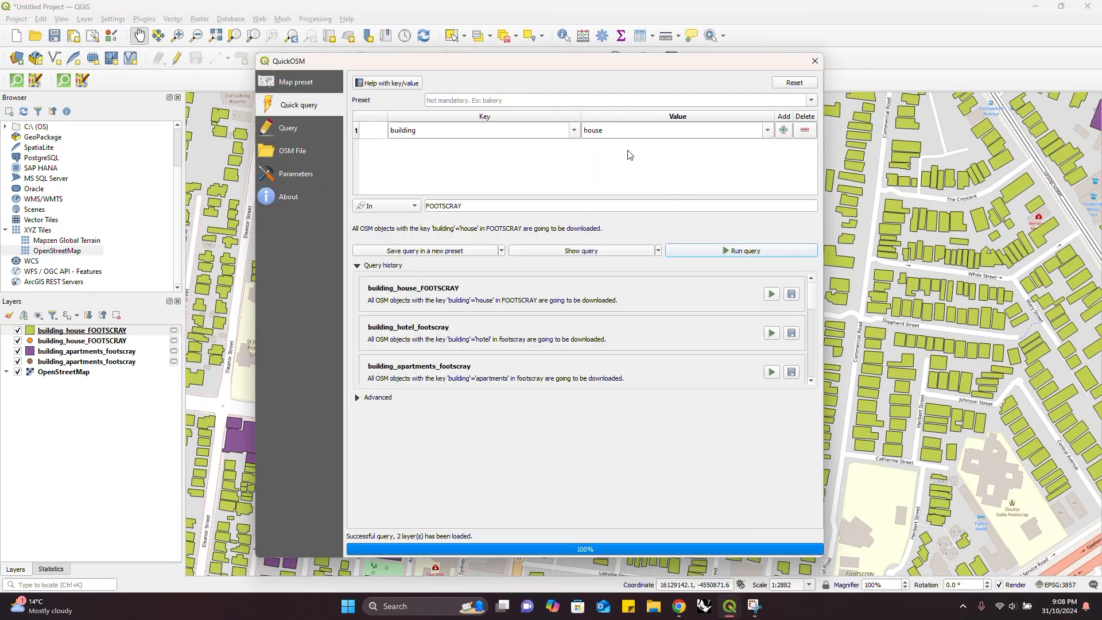
{"action": "left_click", "coordinate": [574, 132]}
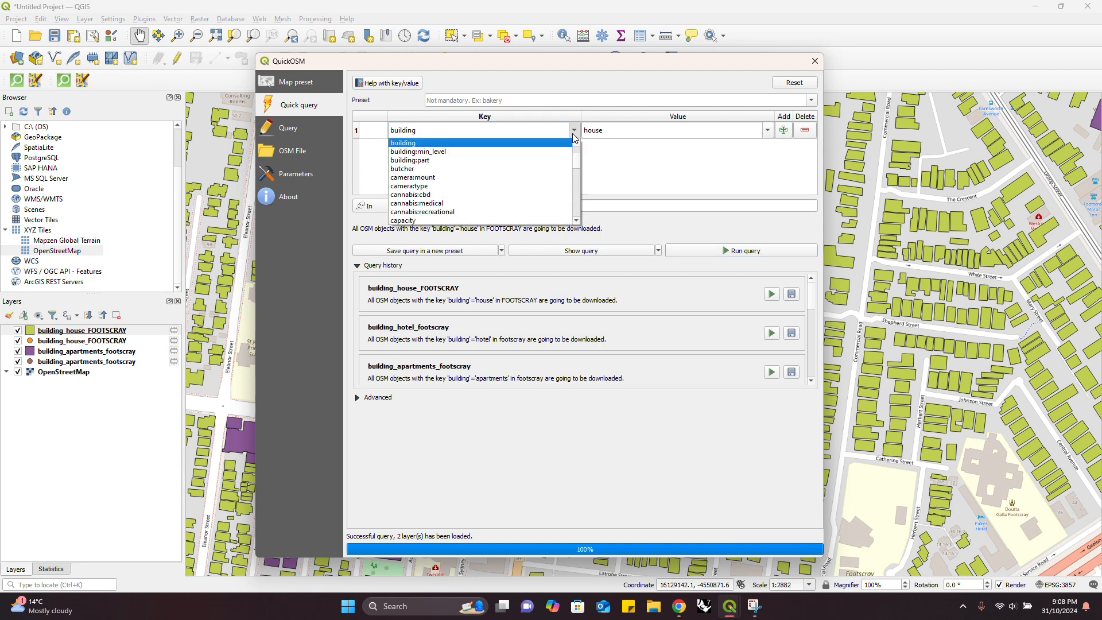
{"action": "scroll", "coordinate": [458, 141], "scroll_direction": "down", "scroll_amount": 8}
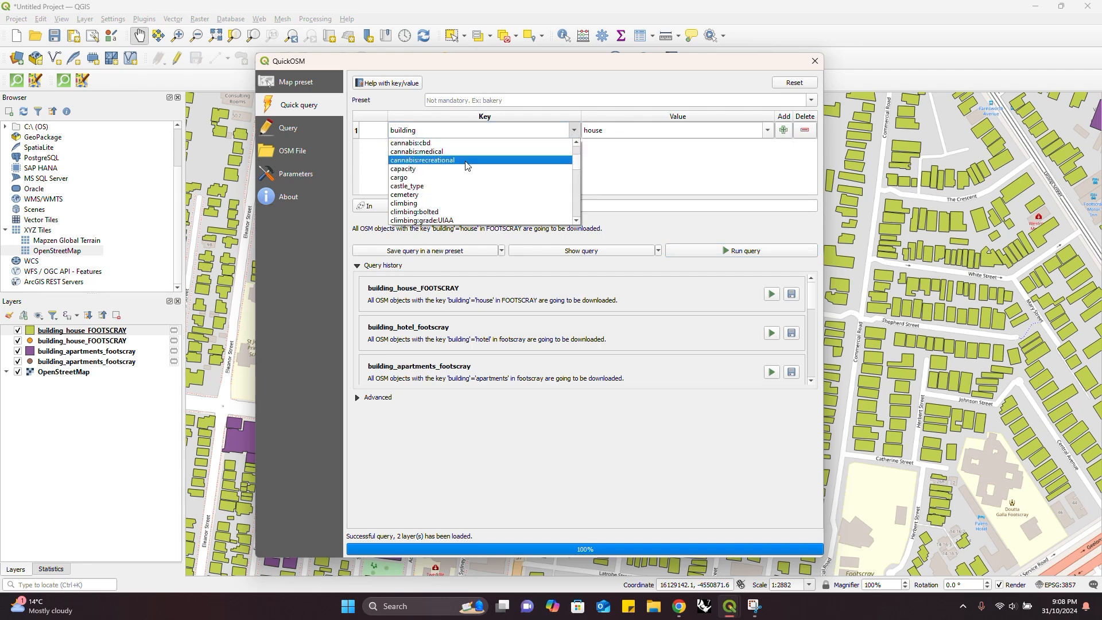
{"action": "scroll", "coordinate": [468, 171], "scroll_direction": "down", "scroll_amount": 8}
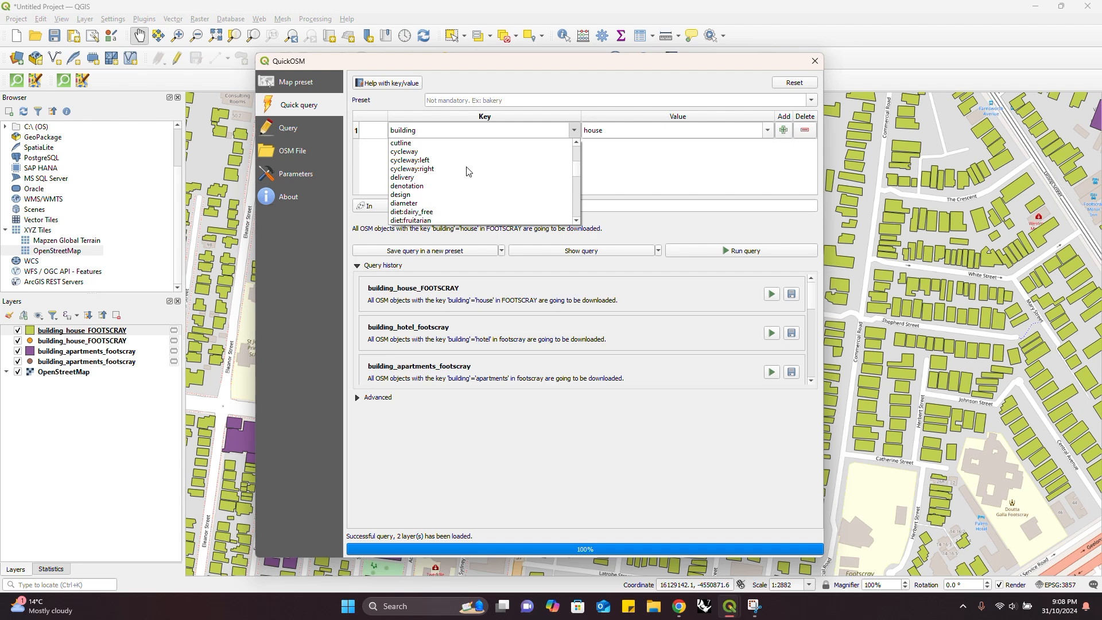
{"action": "left_click", "coordinate": [423, 152]}
{"action": "left_click", "coordinate": [767, 135]}
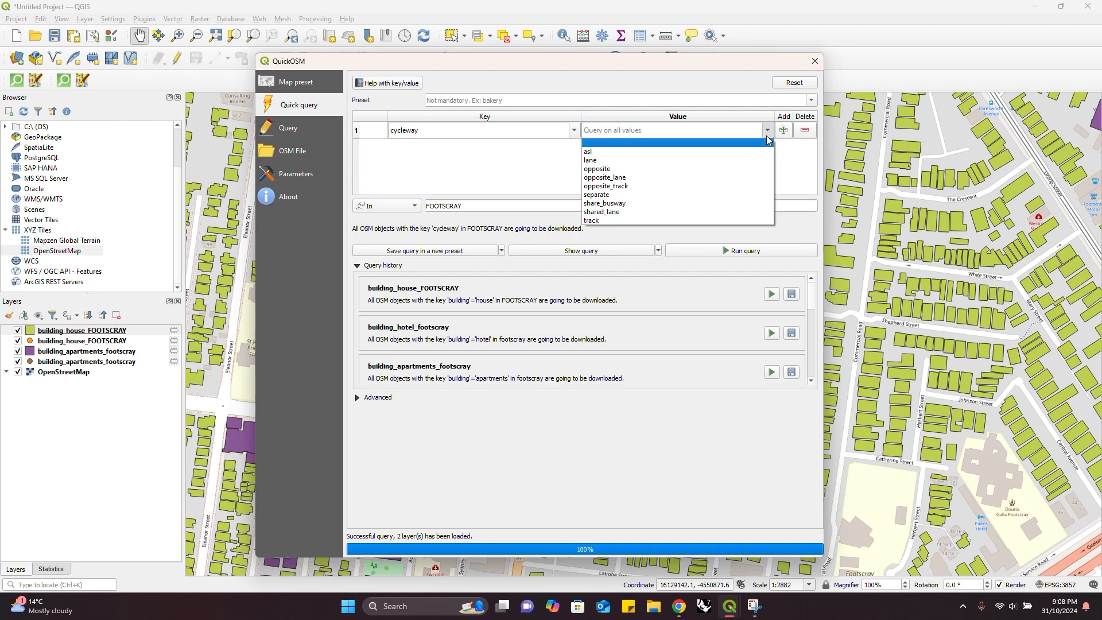
{"action": "left_click", "coordinate": [730, 160]}
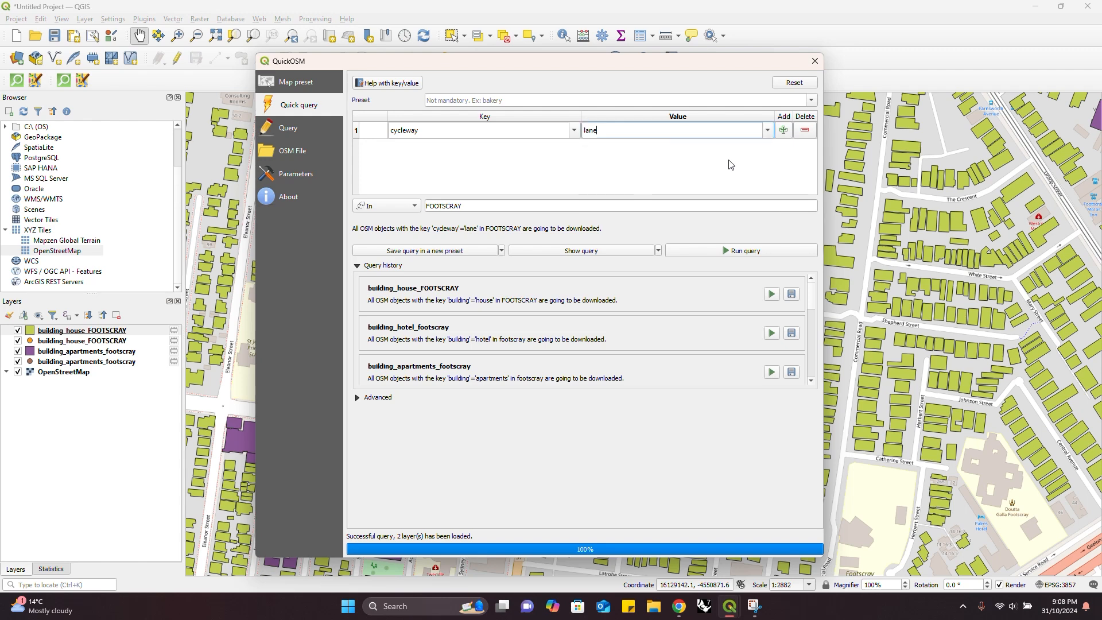
{"action": "left_click", "coordinate": [737, 254]}
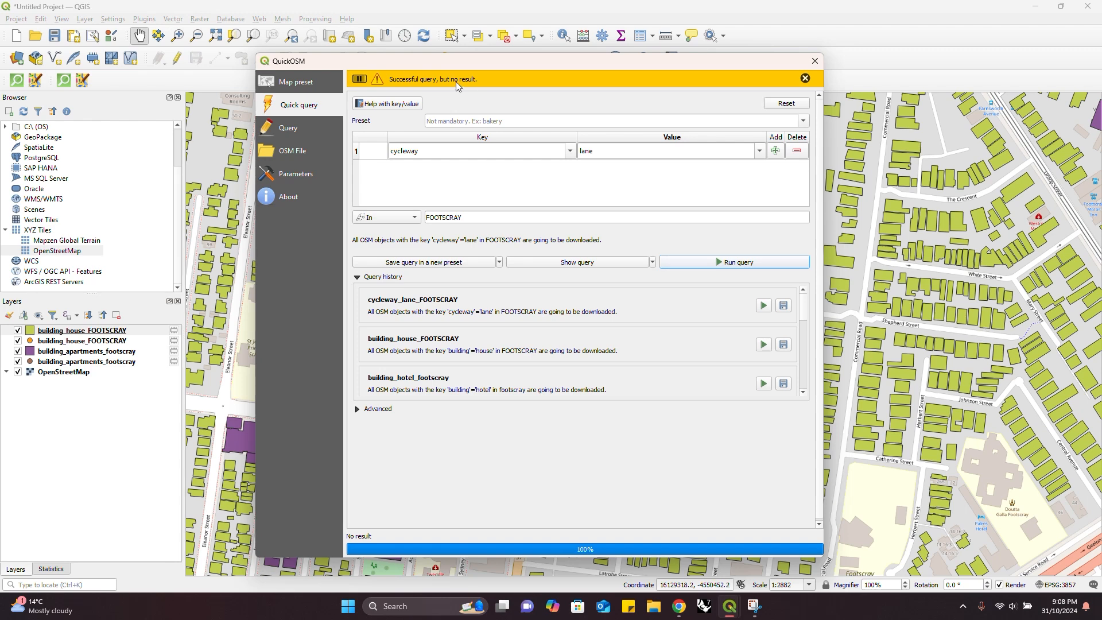
- Change the QuickOSM query for FOOTSCRAY to the key healthcare with no specific value, and run it
{"action": "left_click", "coordinate": [569, 151]}
{"action": "scroll", "coordinate": [488, 207], "scroll_direction": "down", "scroll_amount": 5}
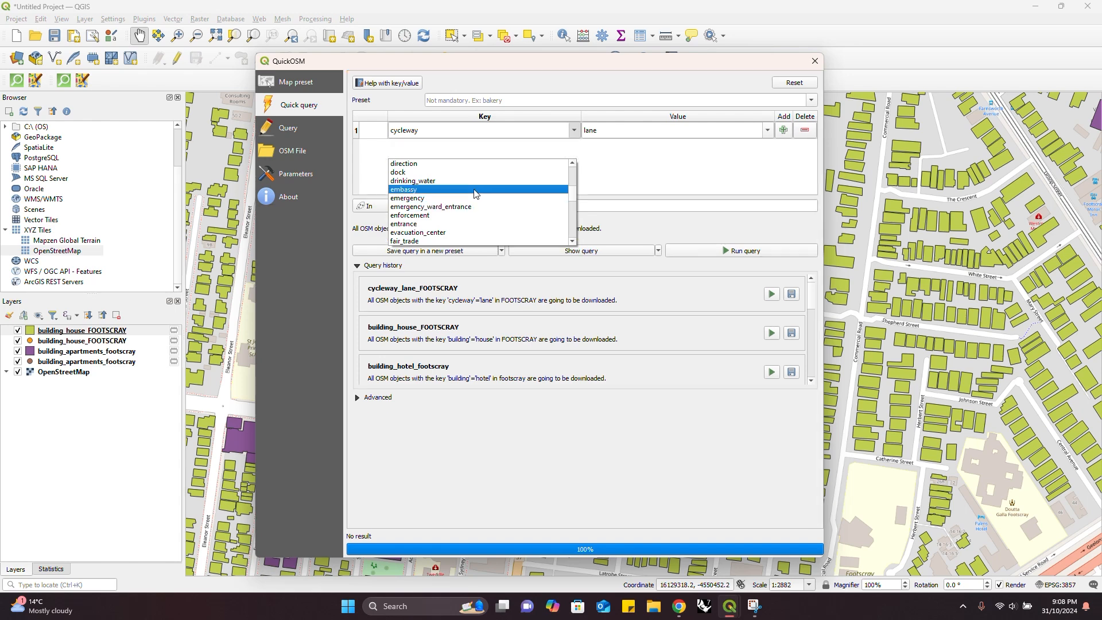
{"action": "scroll", "coordinate": [474, 194], "scroll_direction": "down", "scroll_amount": 2}
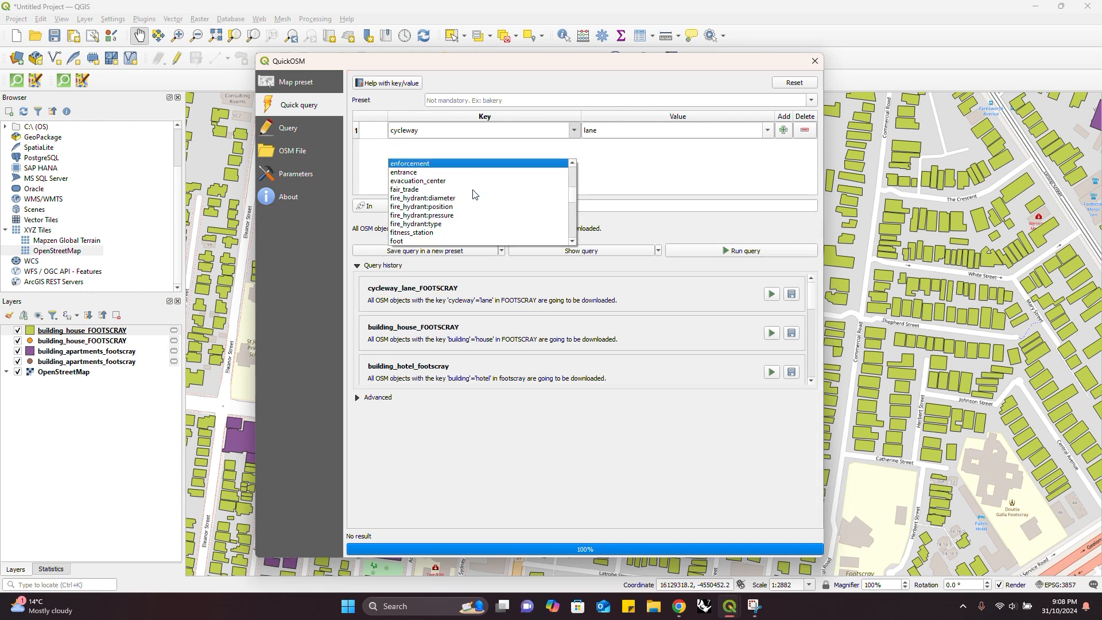
{"action": "scroll", "coordinate": [474, 194], "scroll_direction": "down", "scroll_amount": 1}
{"action": "scroll", "coordinate": [473, 197], "scroll_direction": "down", "scroll_amount": 5}
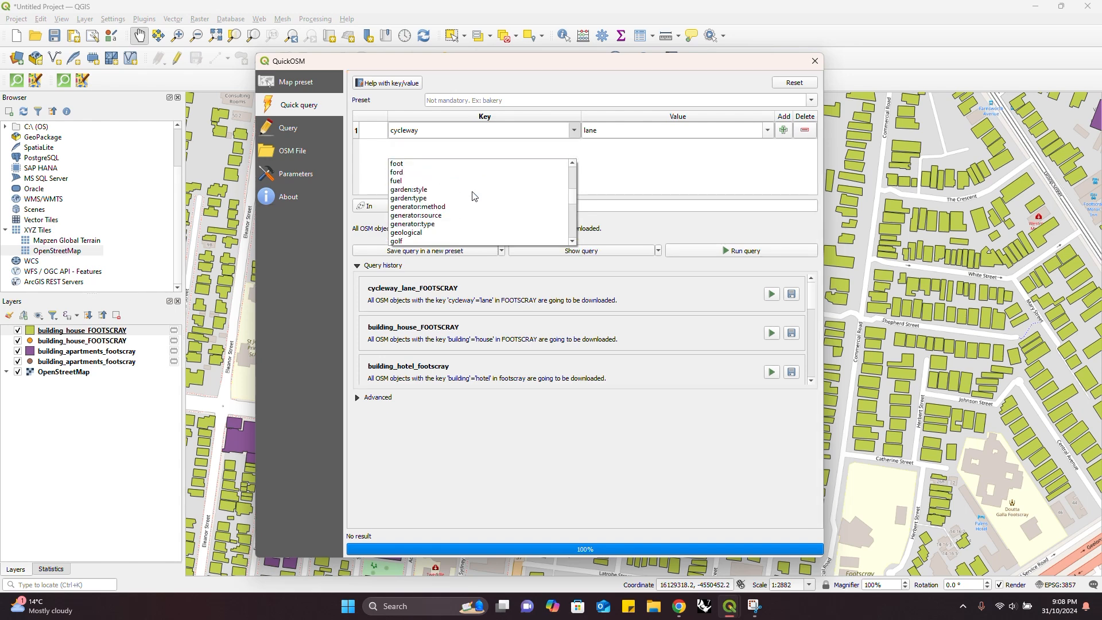
{"action": "scroll", "coordinate": [472, 199], "scroll_direction": "down", "scroll_amount": 2}
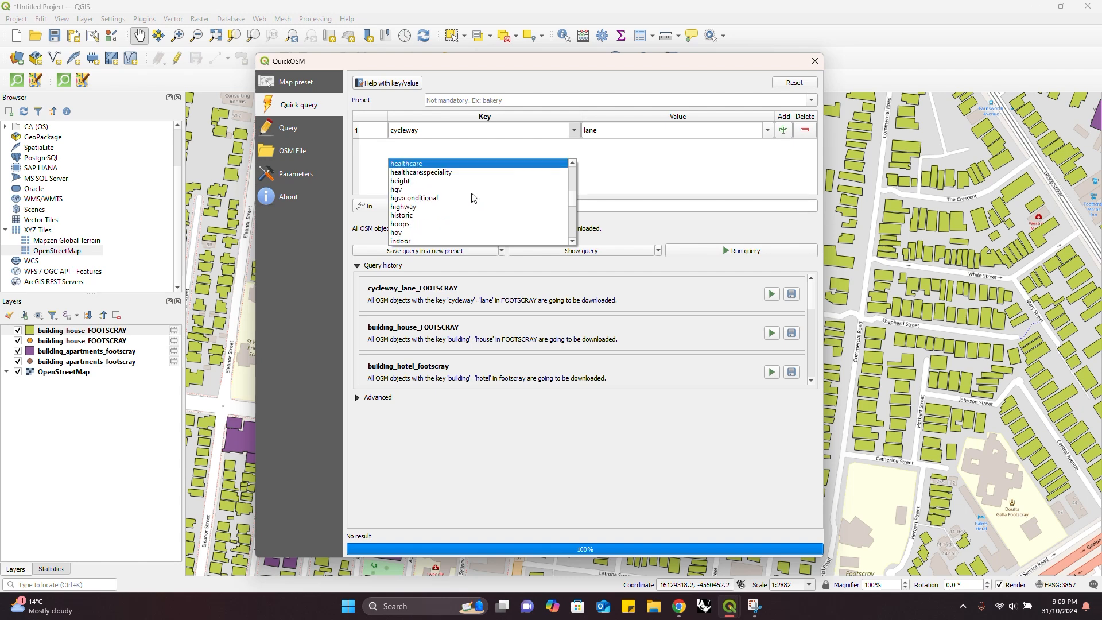
{"action": "left_click", "coordinate": [451, 165]}
{"action": "left_click", "coordinate": [768, 131]}
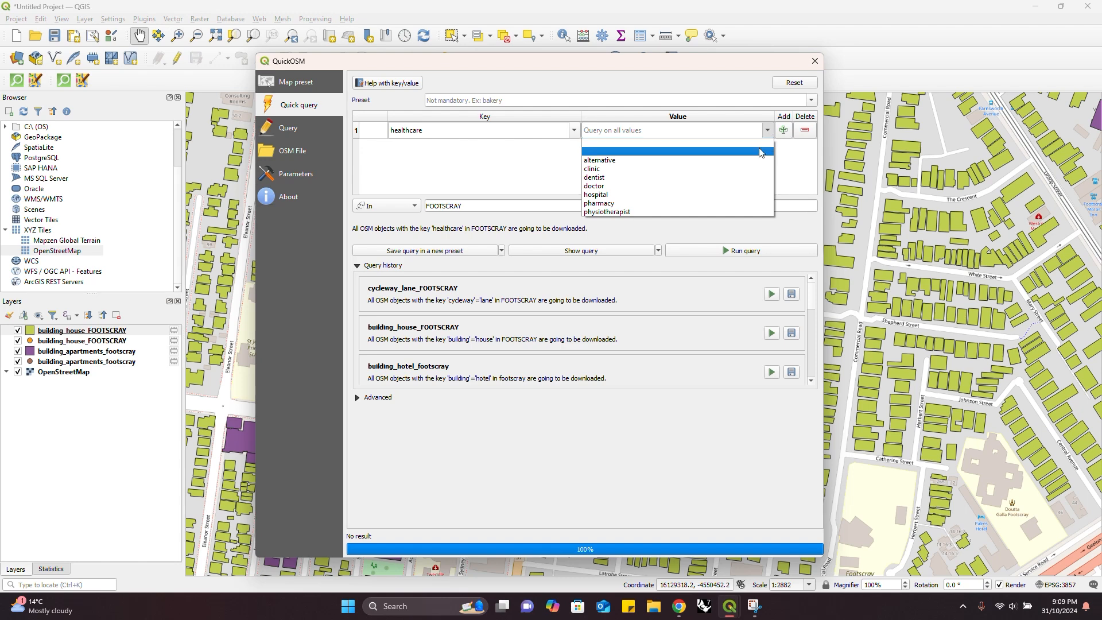
{"action": "left_click", "coordinate": [743, 229]}
{"action": "left_click", "coordinate": [740, 250]}
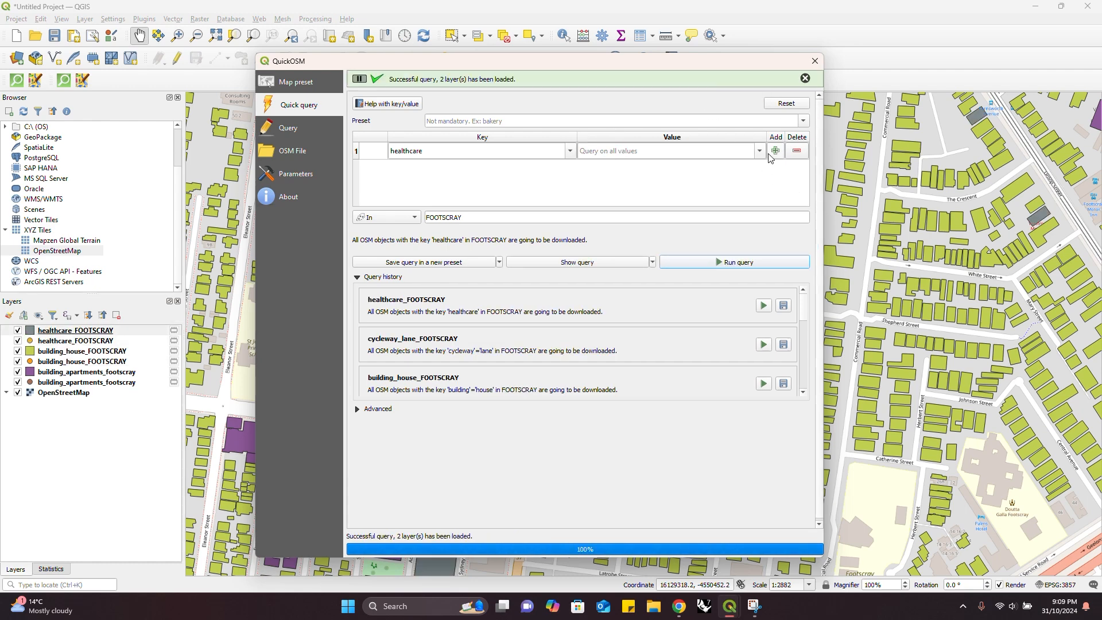
- Examine the downloaded healthcare features on the map alongside the houses and apartments across Footscray
{"action": "left_click", "coordinate": [753, 149]}
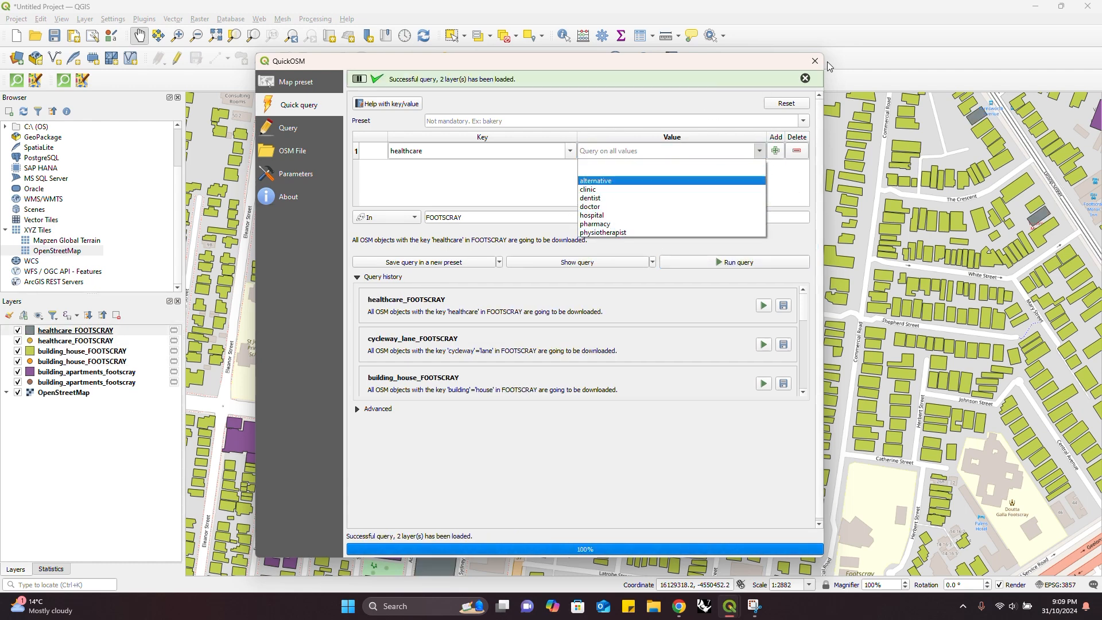
{"action": "left_click", "coordinate": [958, 201]}
{"action": "scroll", "coordinate": [707, 275], "scroll_direction": "down", "scroll_amount": 3}
{"action": "left_click_drag", "start_coordinate": [703, 266], "coordinate": [516, 397]}
{"action": "scroll", "coordinate": [648, 265], "scroll_direction": "up", "scroll_amount": 2}
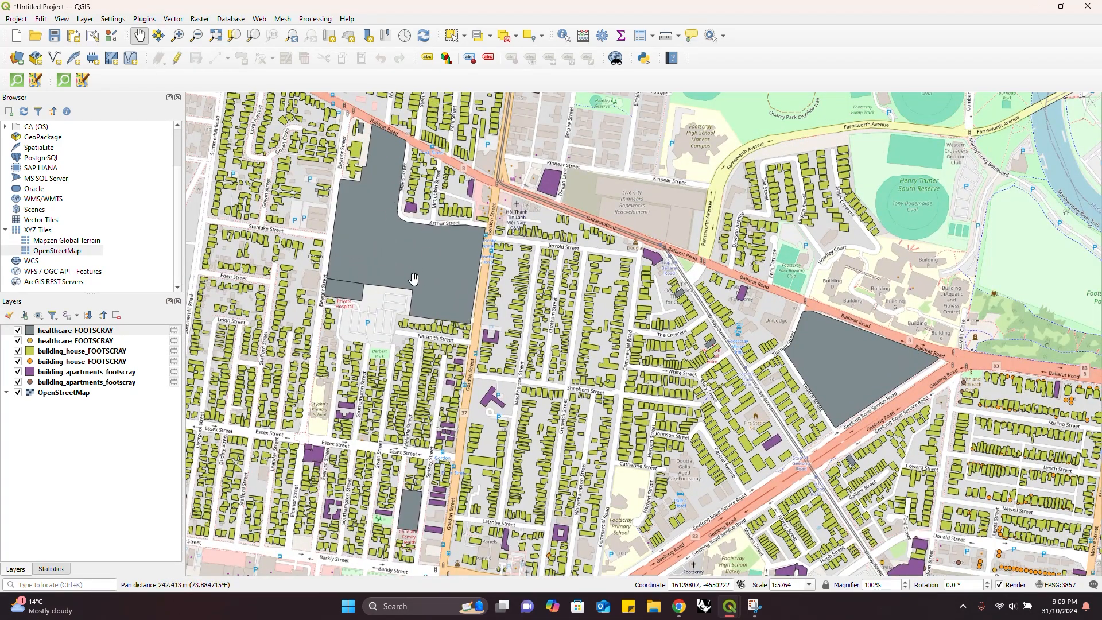
{"action": "left_click_drag", "start_coordinate": [724, 405], "coordinate": [688, 386]}
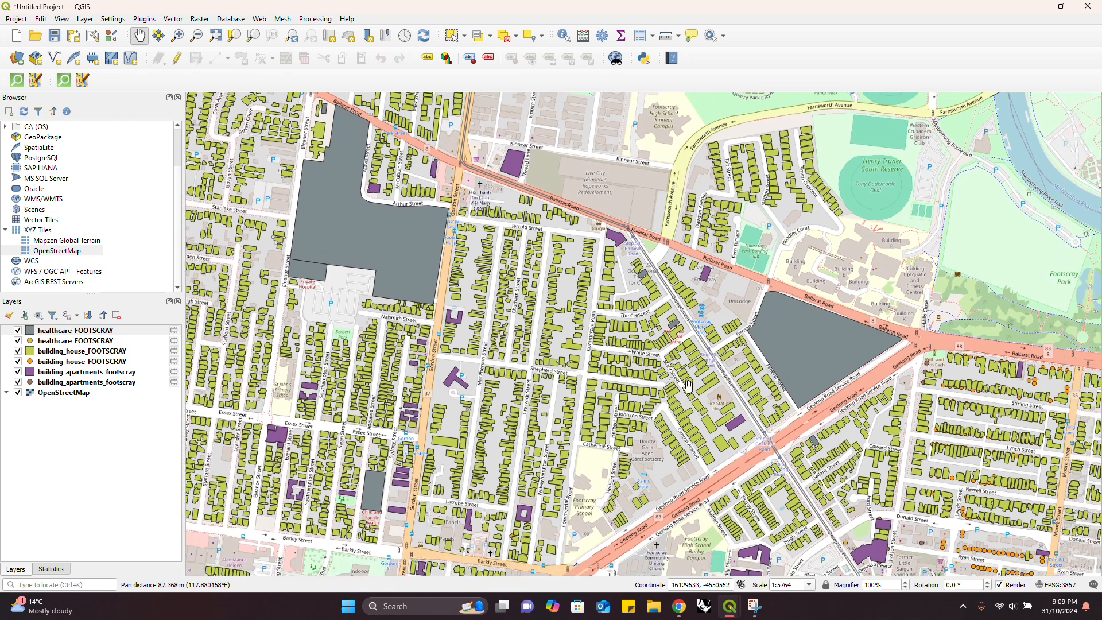
{"action": "left_click_drag", "start_coordinate": [800, 411], "coordinate": [808, 385]}
{"action": "left_click_drag", "start_coordinate": [617, 385], "coordinate": [784, 336]}
{"action": "left_click_drag", "start_coordinate": [754, 379], "coordinate": [739, 385]}
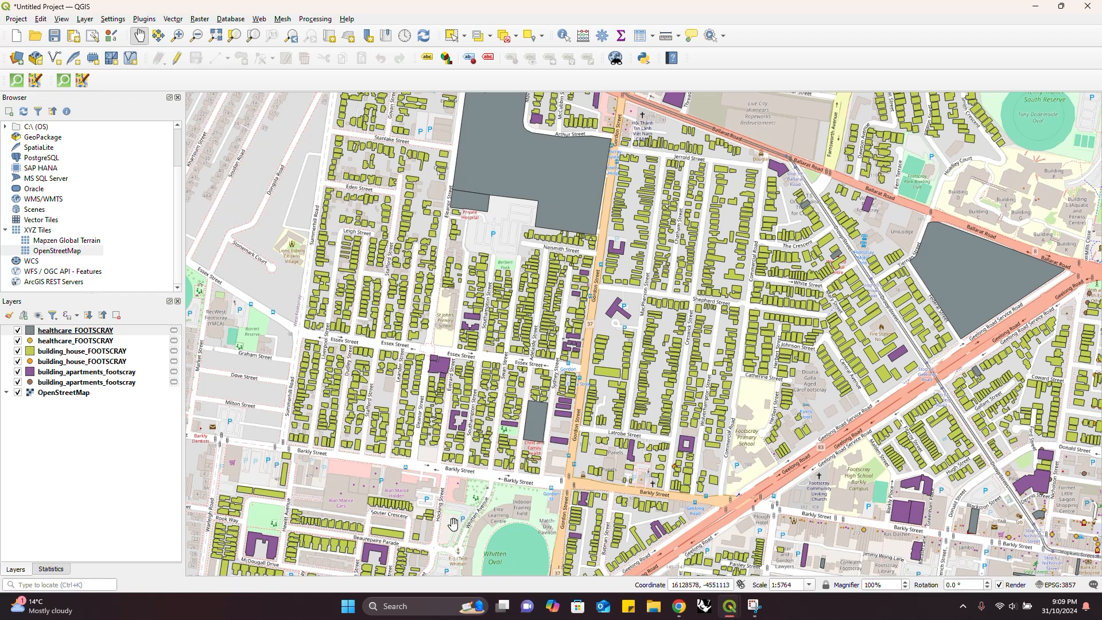
- Return to the QuickOSM query for FOOTSCRAY, change its key to railway across all values, and run it
{"action": "mouse_move", "coordinate": [729, 605]}
{"action": "left_click", "coordinate": [766, 542]}
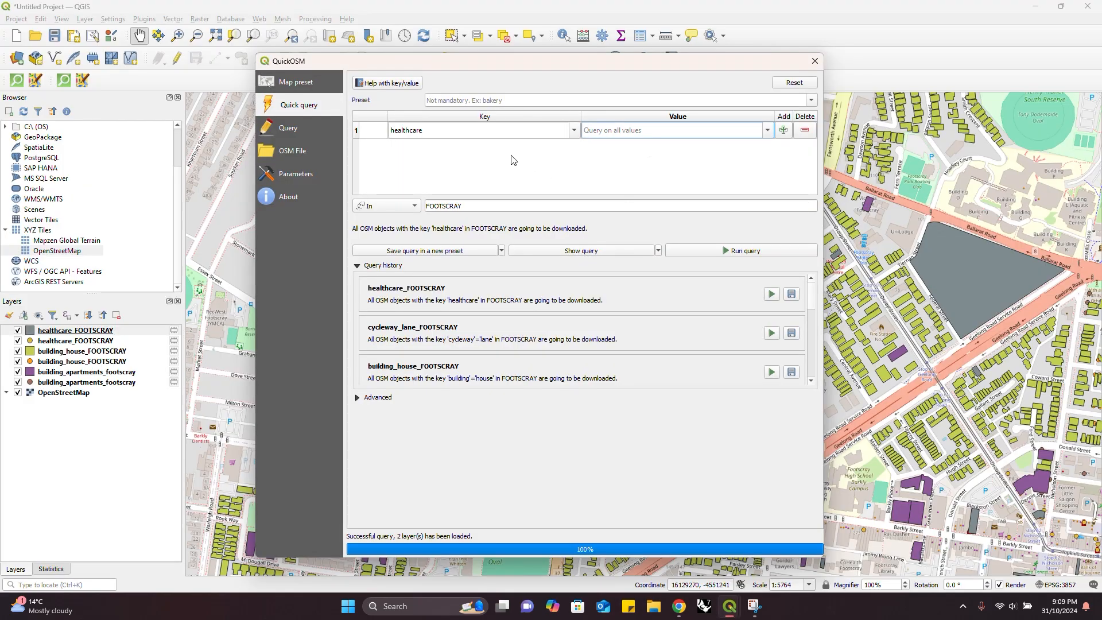
{"action": "left_click", "coordinate": [574, 130]}
{"action": "scroll", "coordinate": [464, 183], "scroll_direction": "down", "scroll_amount": 10}
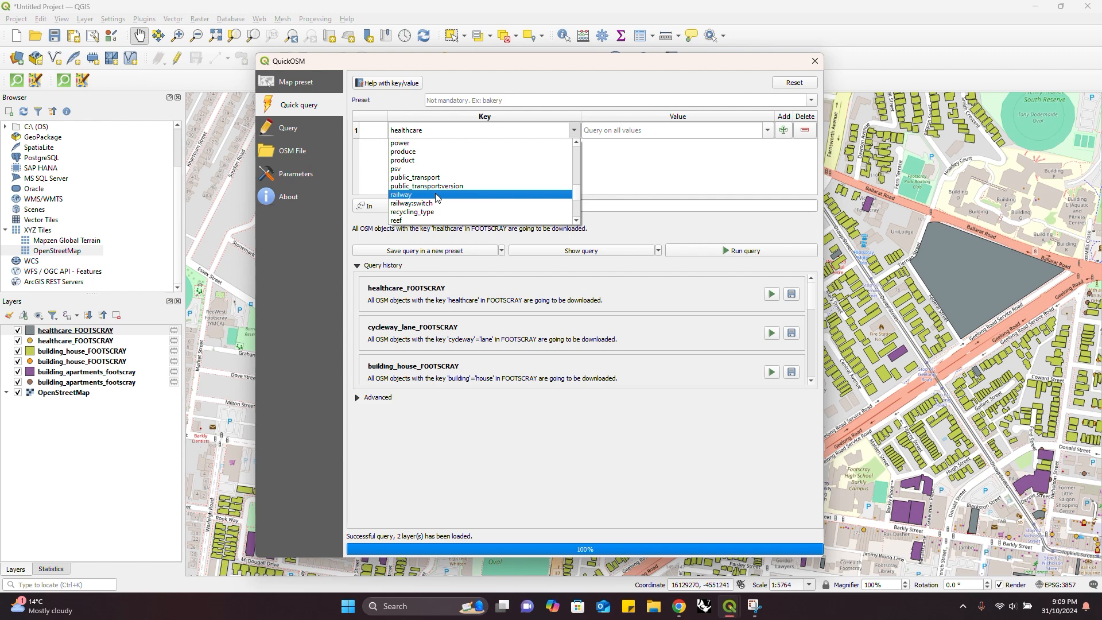
{"action": "left_click", "coordinate": [436, 195]}
{"action": "left_click", "coordinate": [766, 130]}
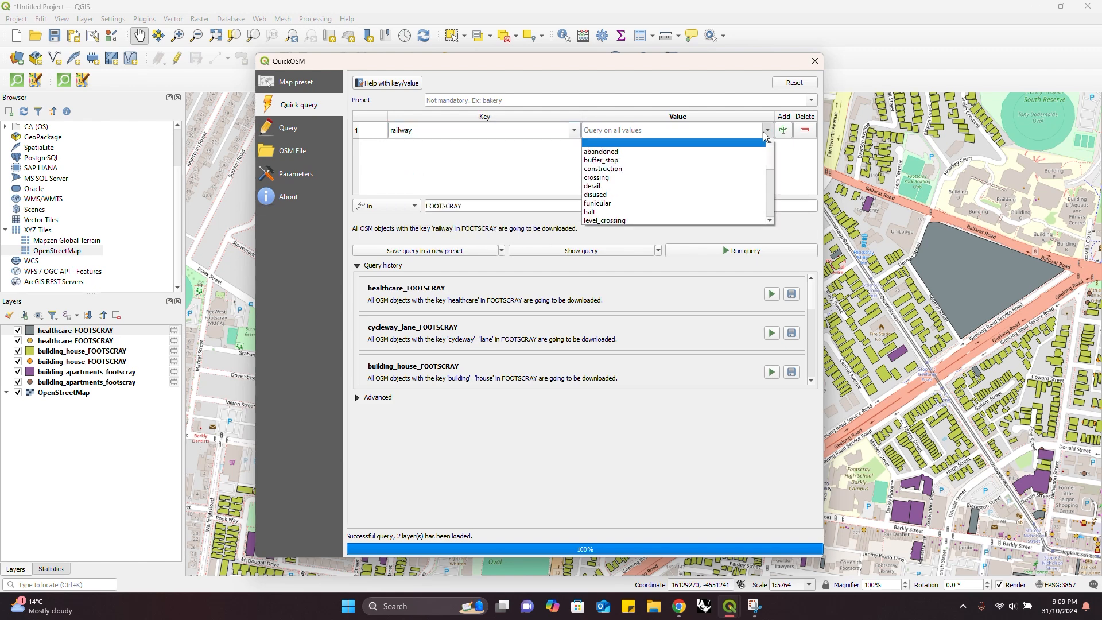
{"action": "scroll", "coordinate": [709, 186], "scroll_direction": "down", "scroll_amount": 5}
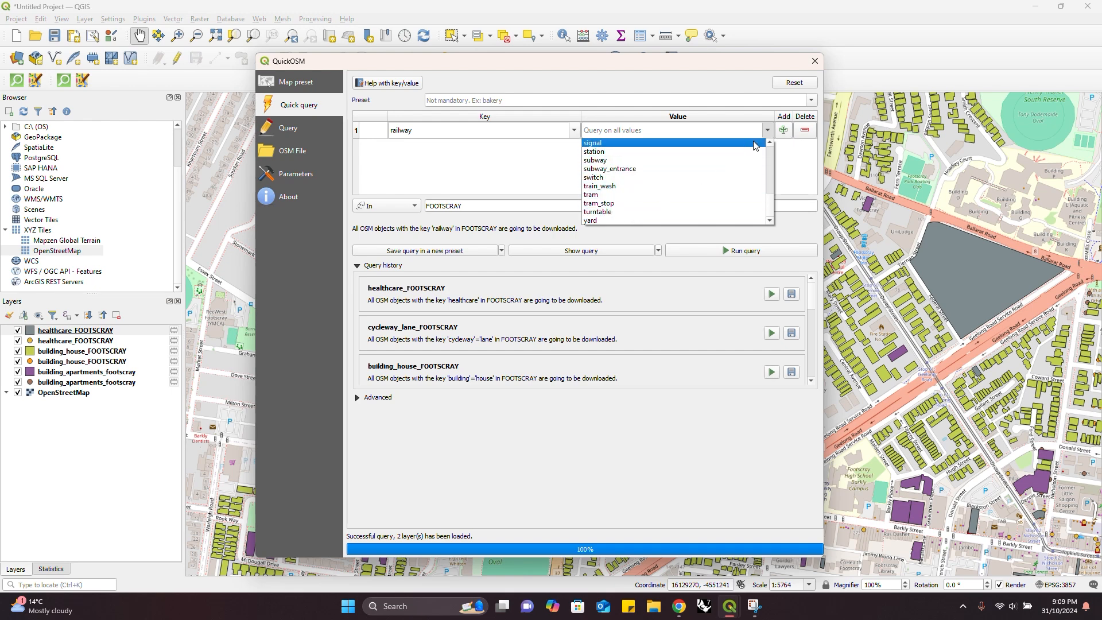
{"action": "left_click", "coordinate": [769, 132]}
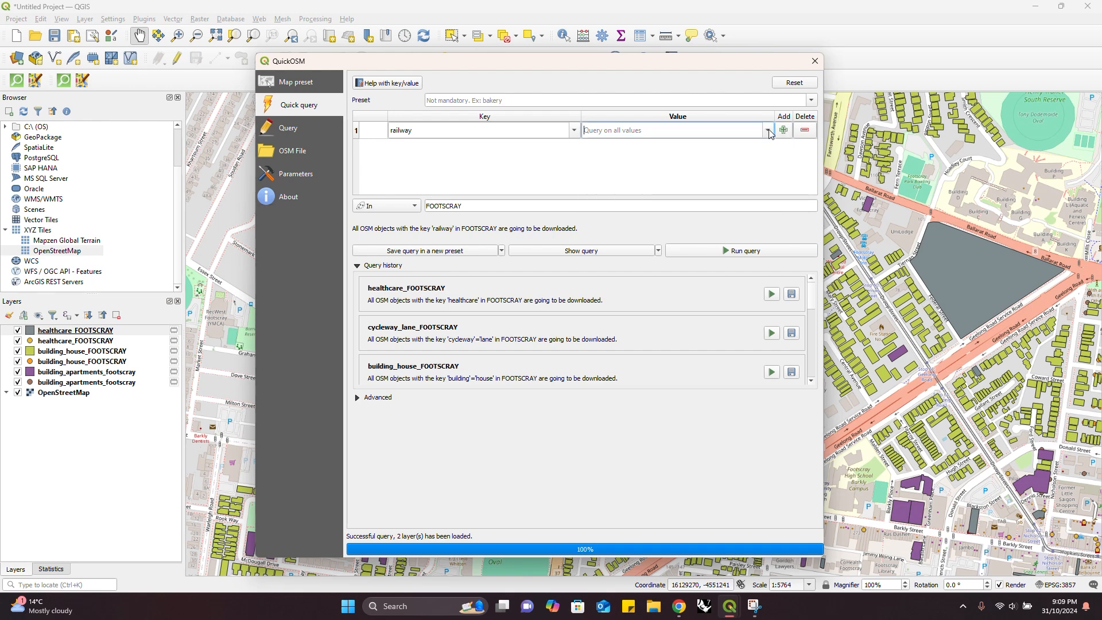
{"action": "left_click", "coordinate": [693, 251]}
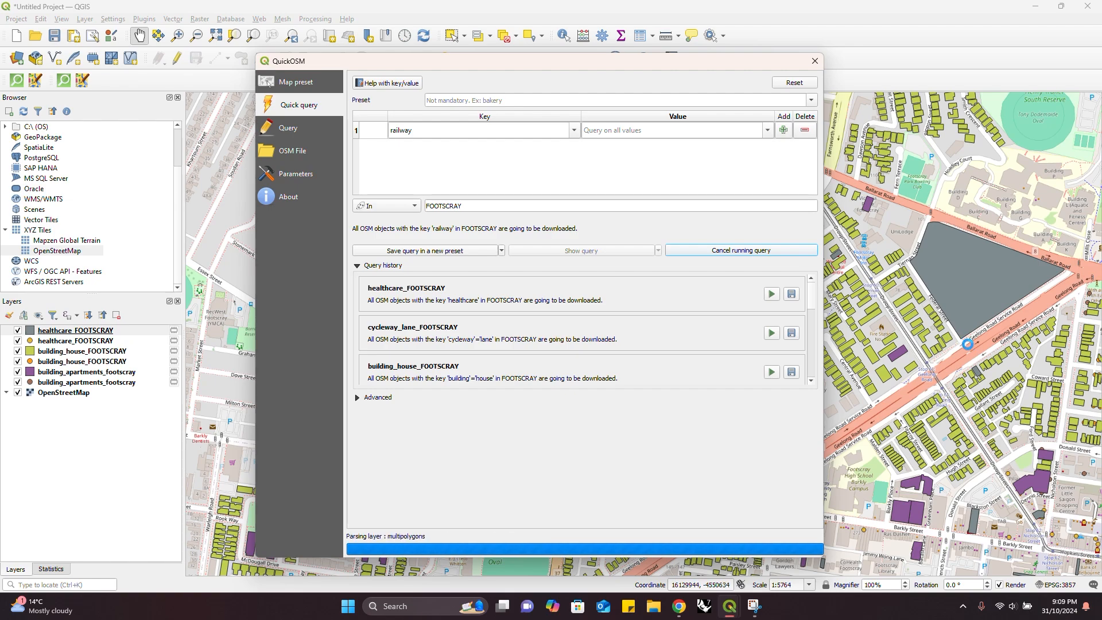
- Examine the extent of the downloaded railway features across Footscray and its surroundings
{"action": "left_click_drag", "start_coordinate": [956, 331], "coordinate": [886, 258]}
{"action": "scroll", "coordinate": [886, 259], "scroll_direction": "down", "scroll_amount": 1}
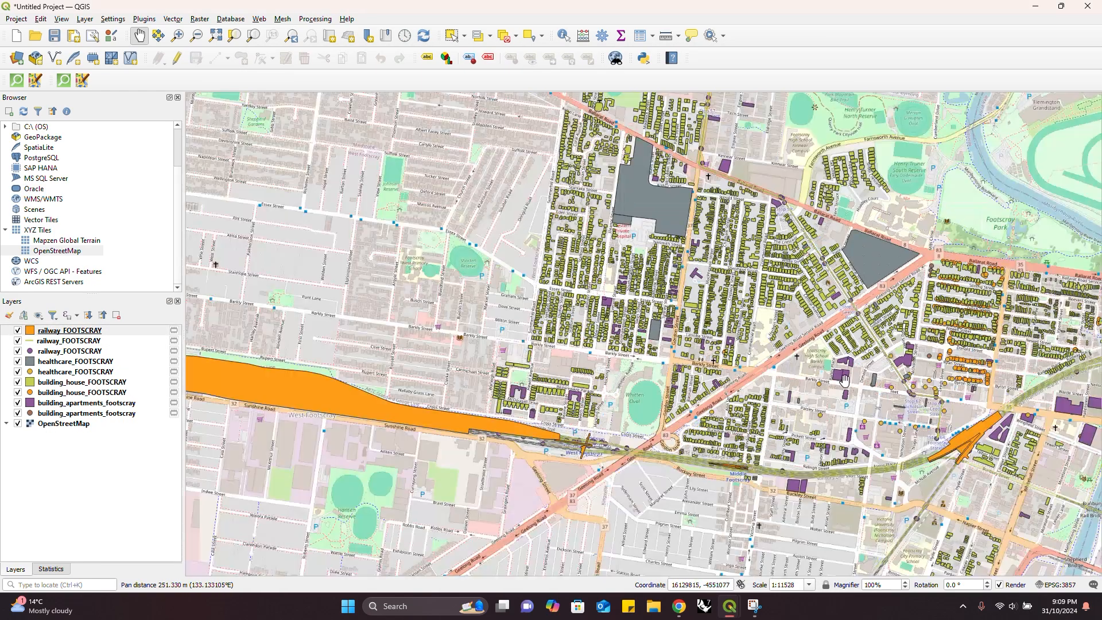
{"action": "left_click_drag", "start_coordinate": [824, 420], "coordinate": [701, 342]}
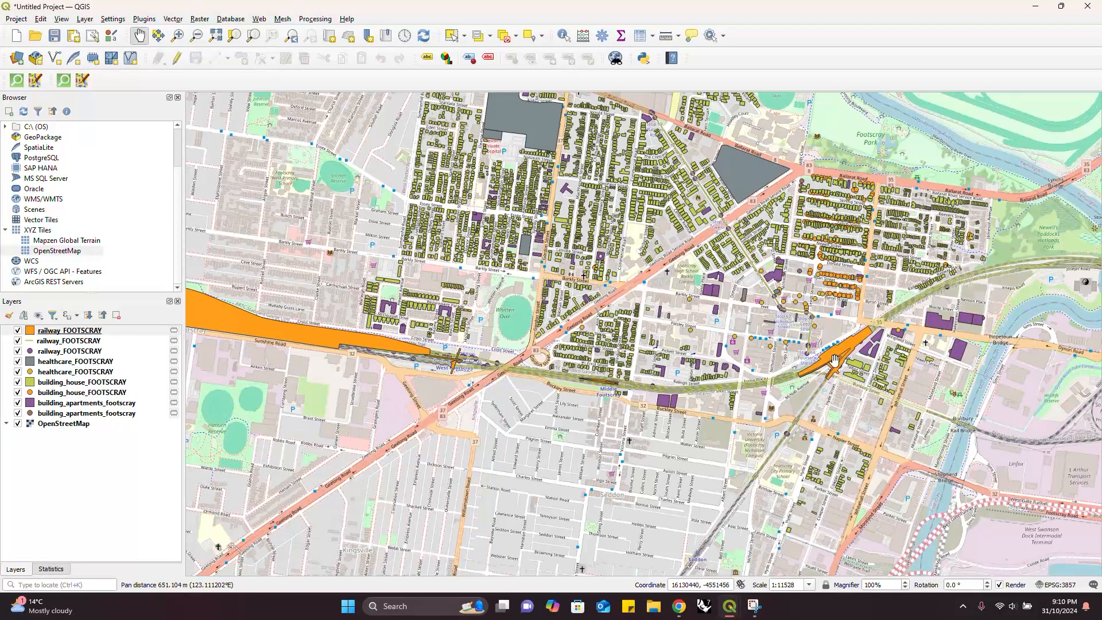
{"action": "scroll", "coordinate": [585, 333], "scroll_direction": "down", "scroll_amount": 1}
{"action": "left_click_drag", "start_coordinate": [621, 365], "coordinate": [854, 383]}
{"action": "left_click_drag", "start_coordinate": [898, 352], "coordinate": [537, 364]}
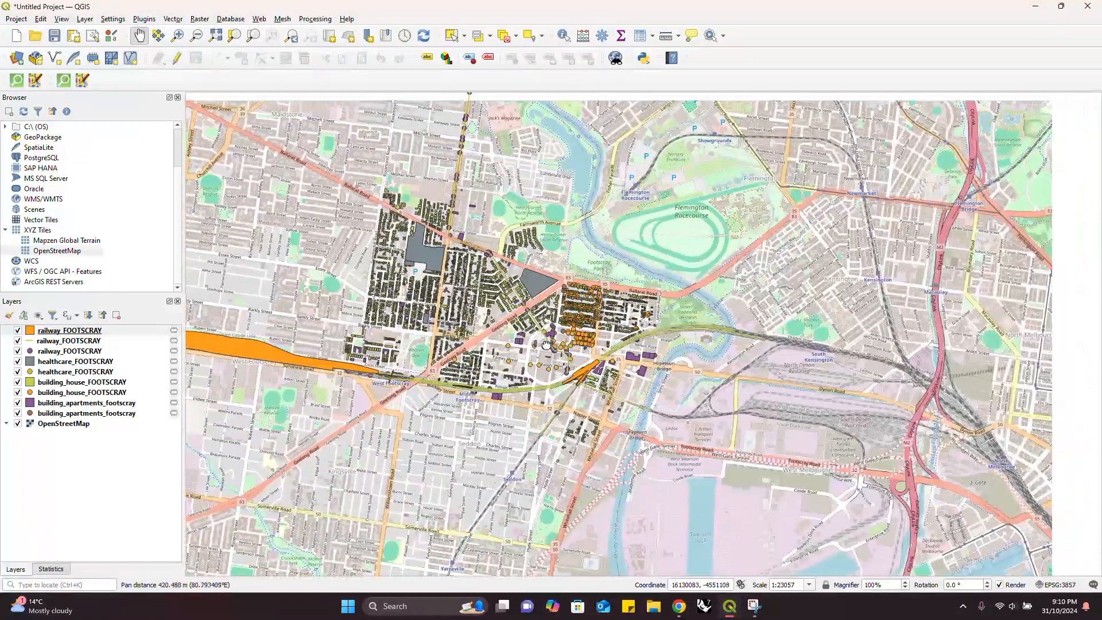
{"action": "scroll", "coordinate": [634, 355], "scroll_direction": "up", "scroll_amount": 1}
{"action": "left_click_drag", "start_coordinate": [633, 356], "coordinate": [649, 446]}
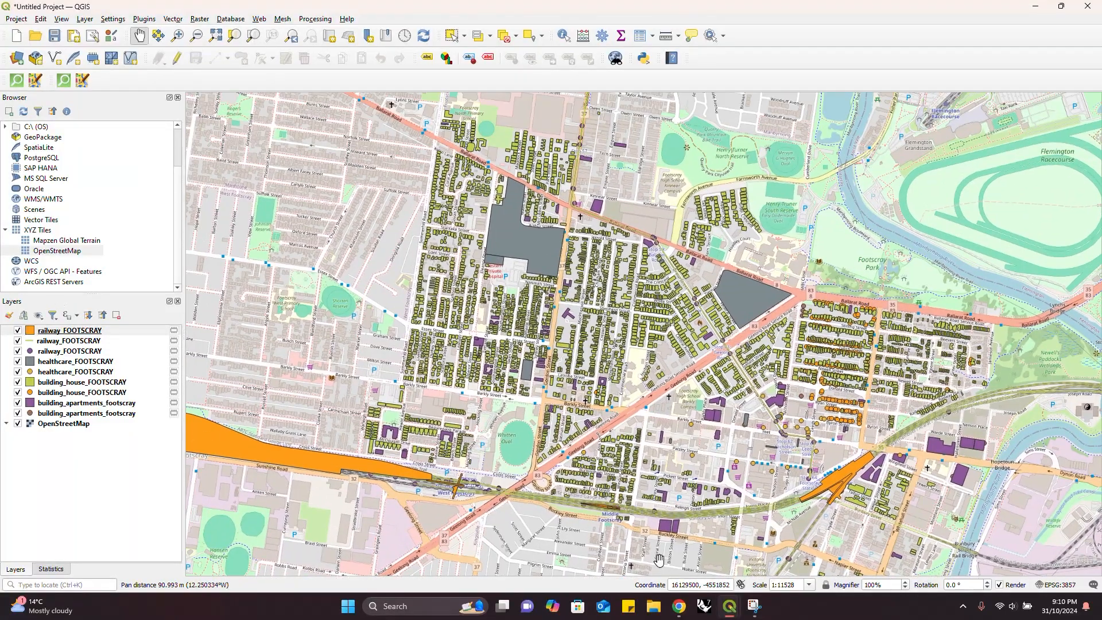
- Return to the QuickOSM query for FOOTSCRAY and change its key to route
{"action": "mouse_move", "coordinate": [730, 606]}
{"action": "left_click", "coordinate": [751, 536]}
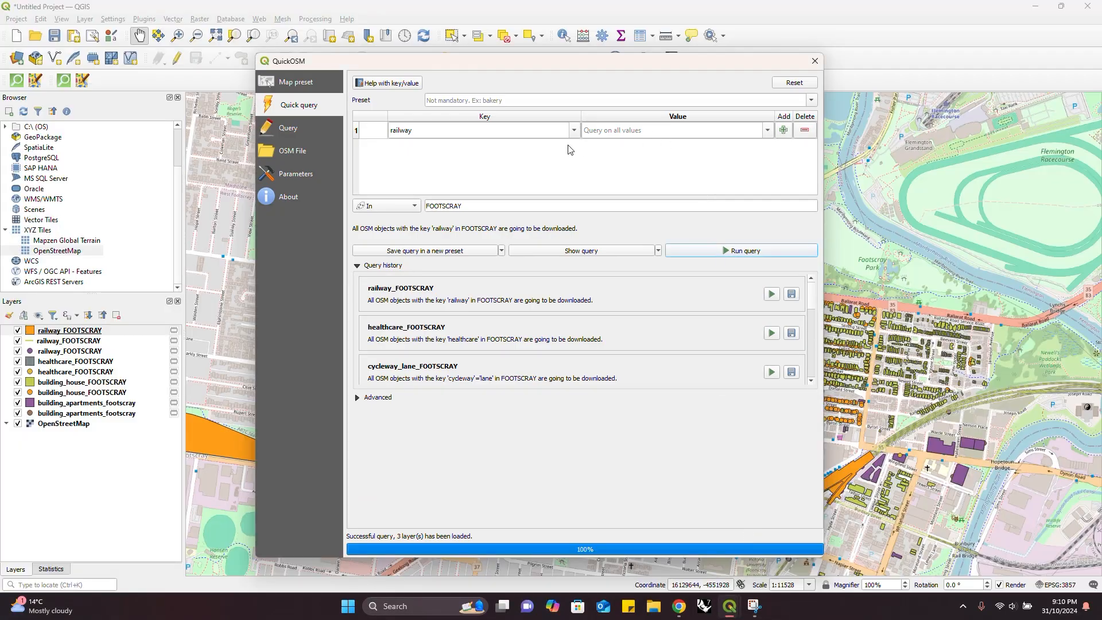
{"action": "left_click", "coordinate": [573, 130]}
{"action": "scroll", "coordinate": [492, 184], "scroll_direction": "down", "scroll_amount": 2}
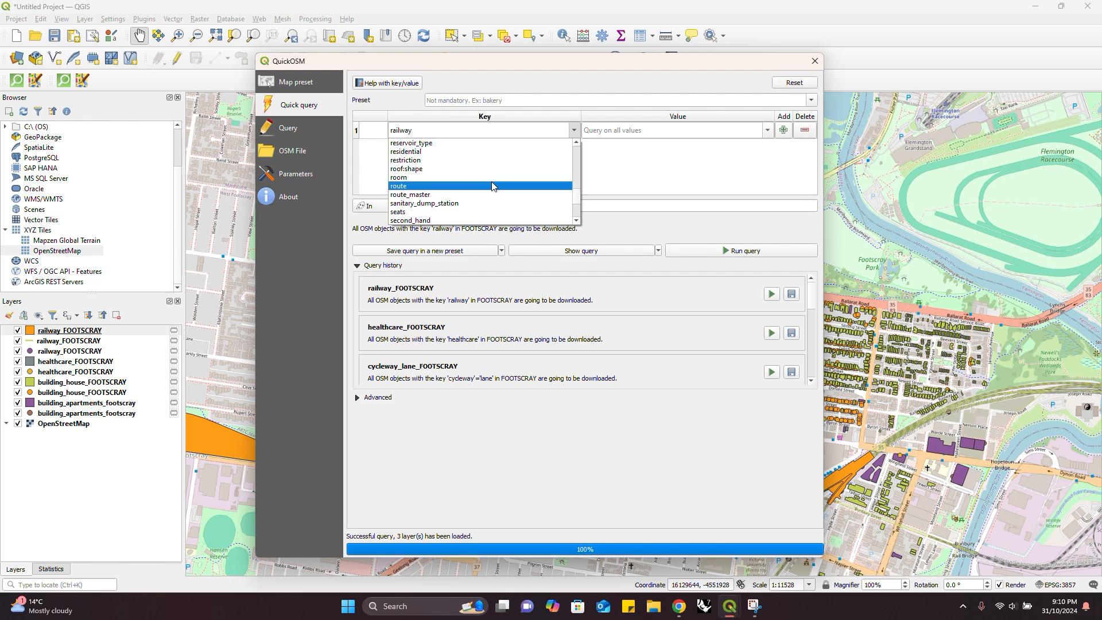
{"action": "scroll", "coordinate": [492, 186], "scroll_direction": "up", "scroll_amount": 1}
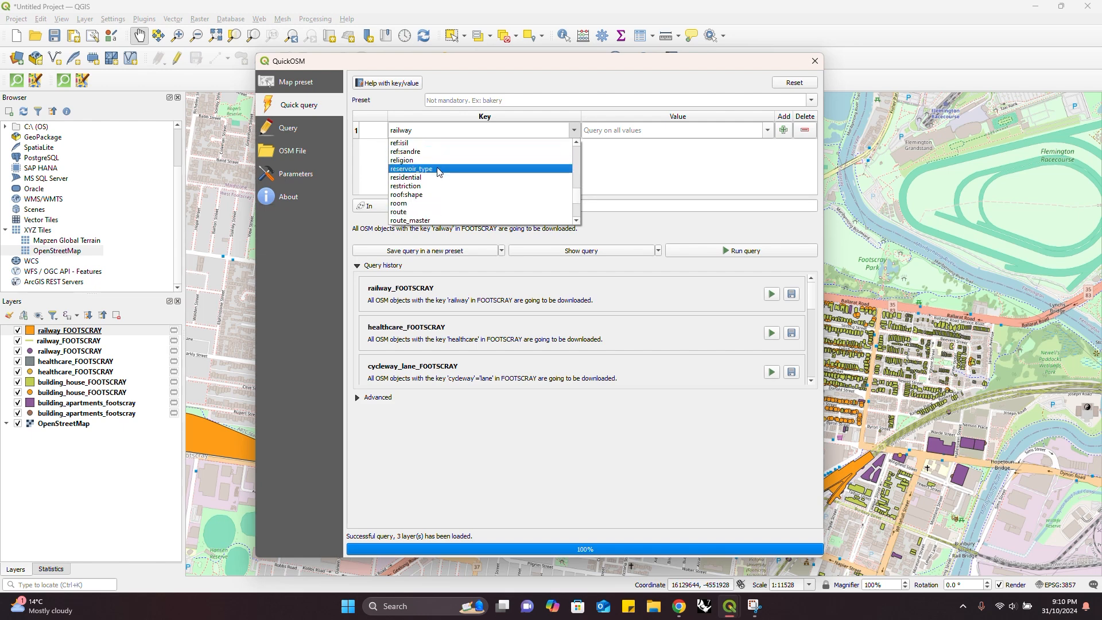
{"action": "scroll", "coordinate": [439, 172], "scroll_direction": "down", "scroll_amount": 2}
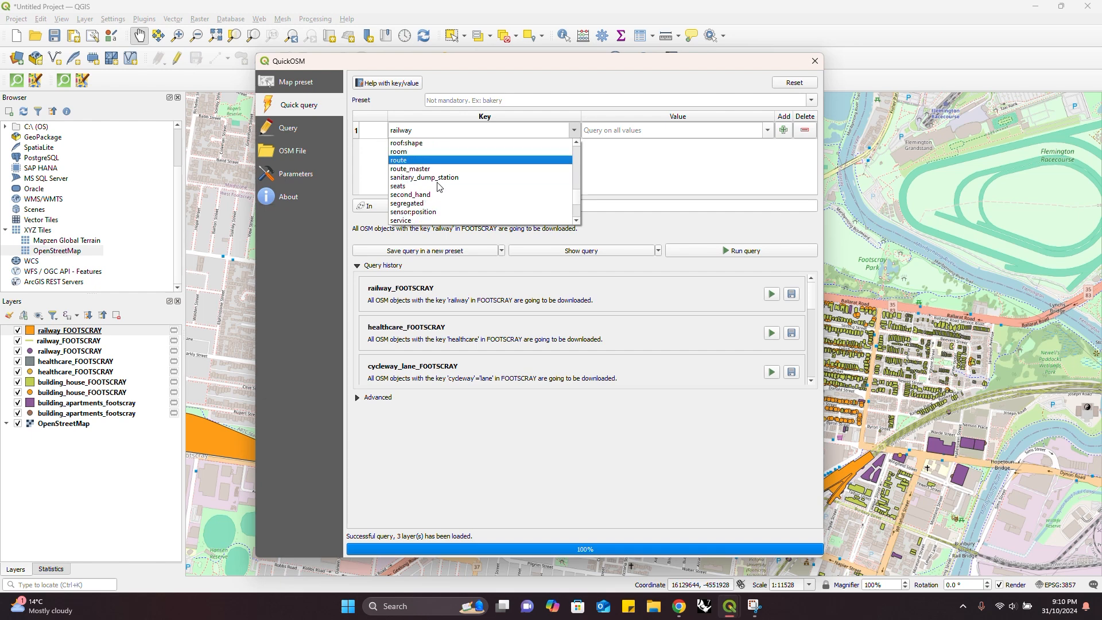
{"action": "left_click", "coordinate": [439, 166]}
- Set the value of the route query to road and run it for FOOTSCRAY
{"action": "left_click", "coordinate": [762, 133]}
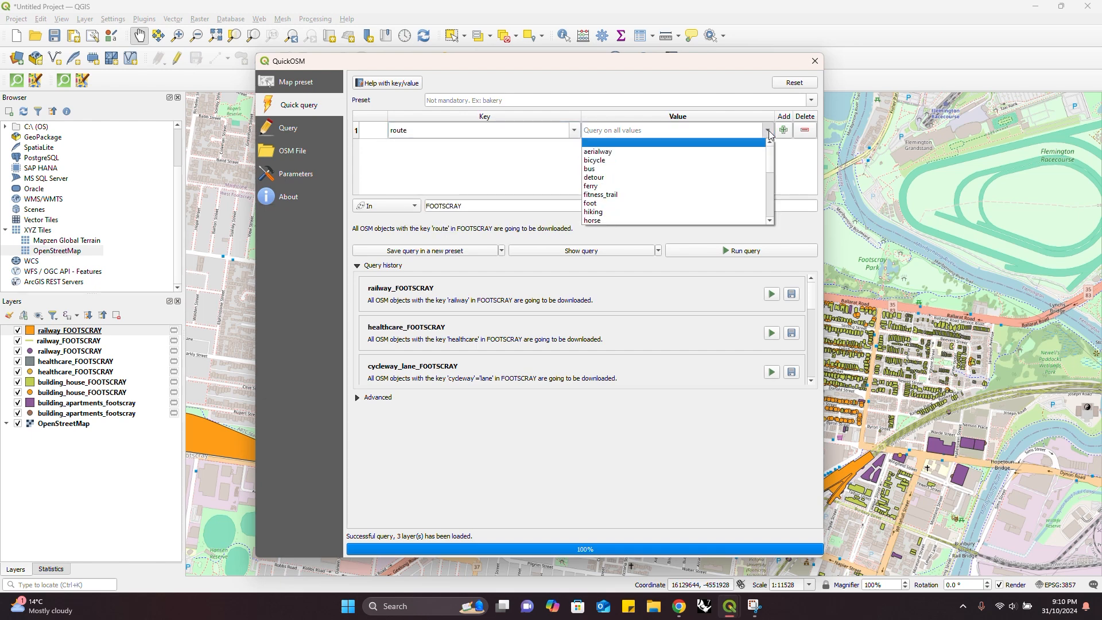
{"action": "scroll", "coordinate": [705, 185], "scroll_direction": "down", "scroll_amount": 1}
{"action": "scroll", "coordinate": [704, 185], "scroll_direction": "down", "scroll_amount": 2}
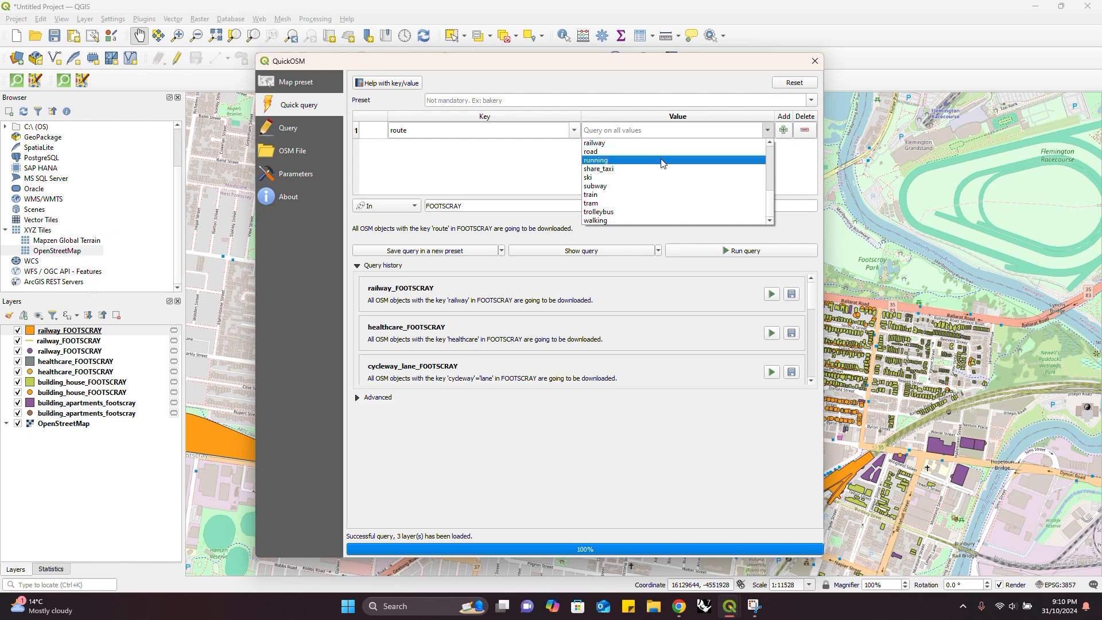
{"action": "scroll", "coordinate": [623, 161], "scroll_direction": "up", "scroll_amount": 4}
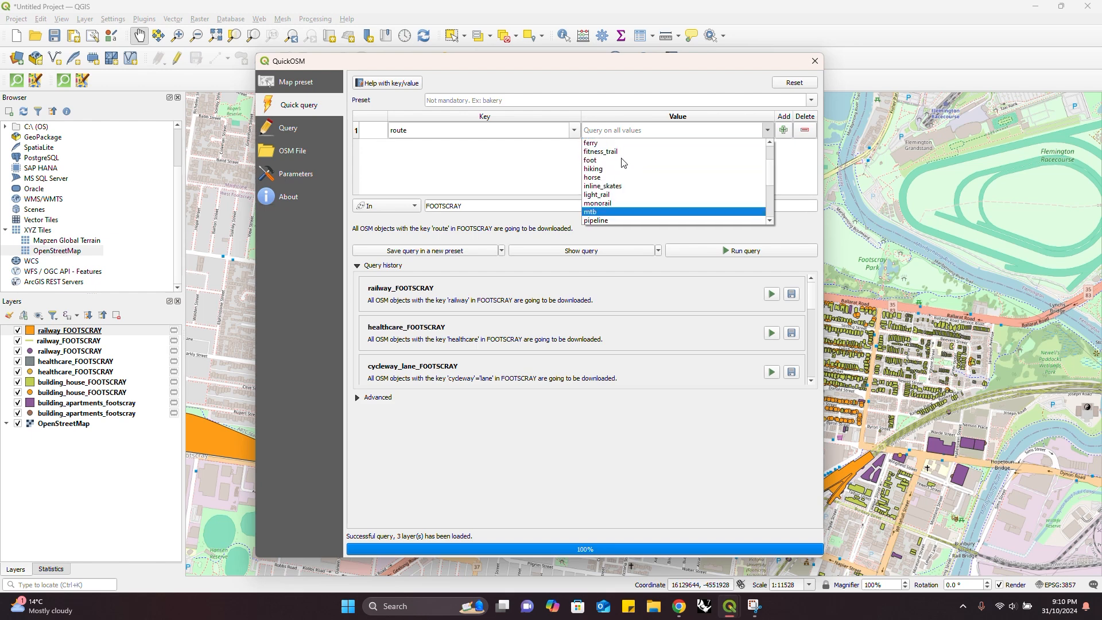
{"action": "scroll", "coordinate": [608, 183], "scroll_direction": "down", "scroll_amount": 2}
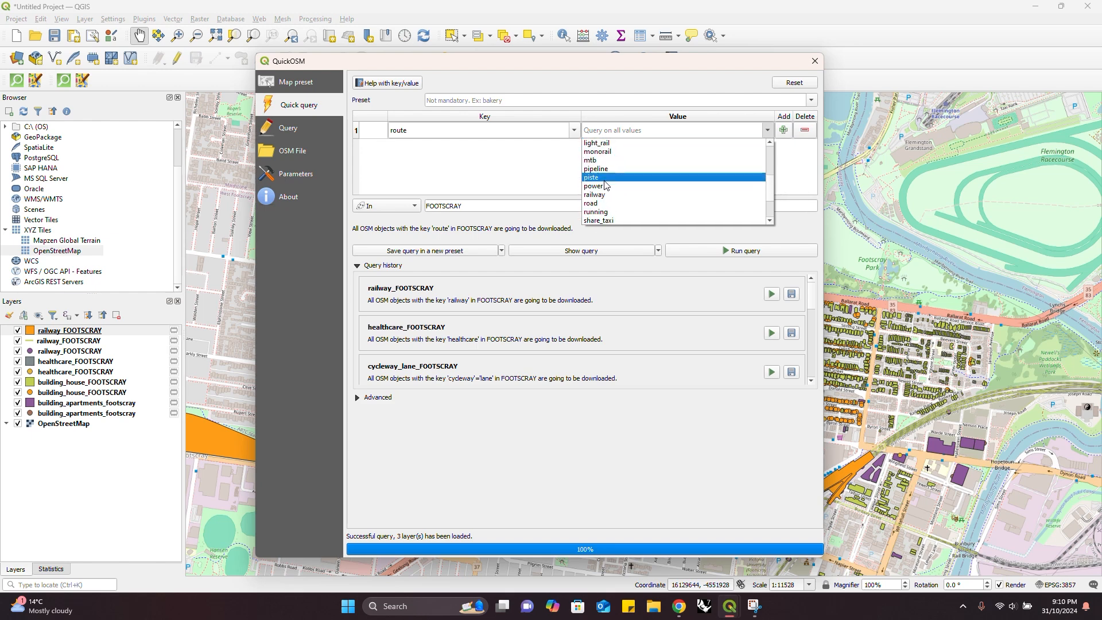
{"action": "left_click", "coordinate": [602, 203]}
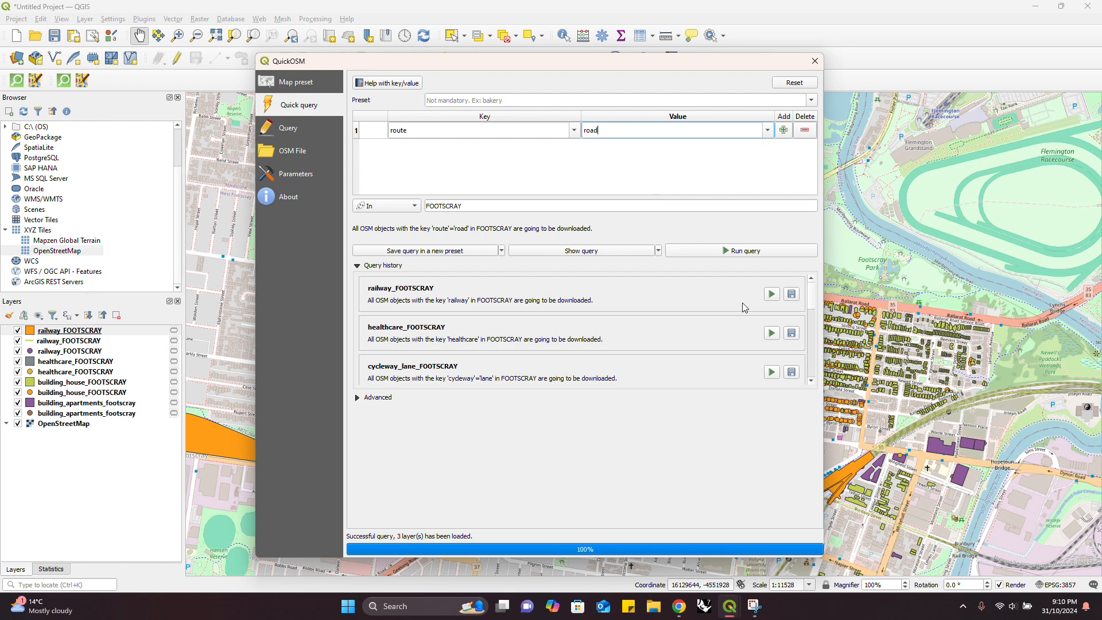
{"action": "left_click", "coordinate": [741, 252]}
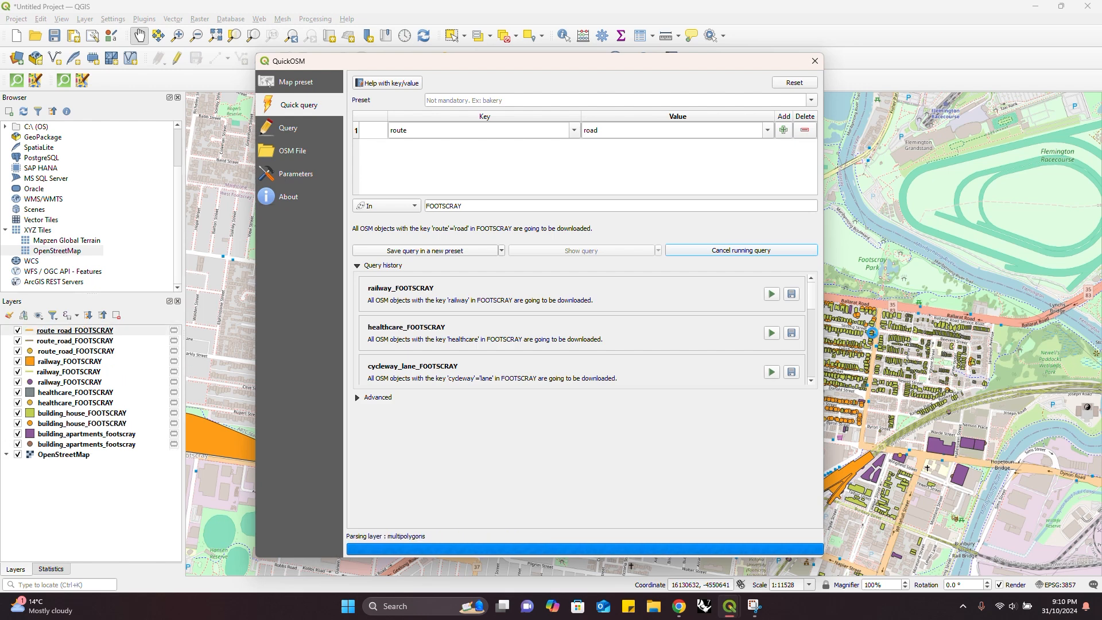
- Close QuickOSM and examine the downloaded road route features around Barkly Street and Geelong Road
{"action": "left_click", "coordinate": [814, 61]}
{"action": "left_click_drag", "start_coordinate": [717, 299], "coordinate": [599, 281]}
{"action": "left_click_drag", "start_coordinate": [494, 369], "coordinate": [563, 328]}
{"action": "scroll", "coordinate": [564, 328], "scroll_direction": "up", "scroll_amount": 1}
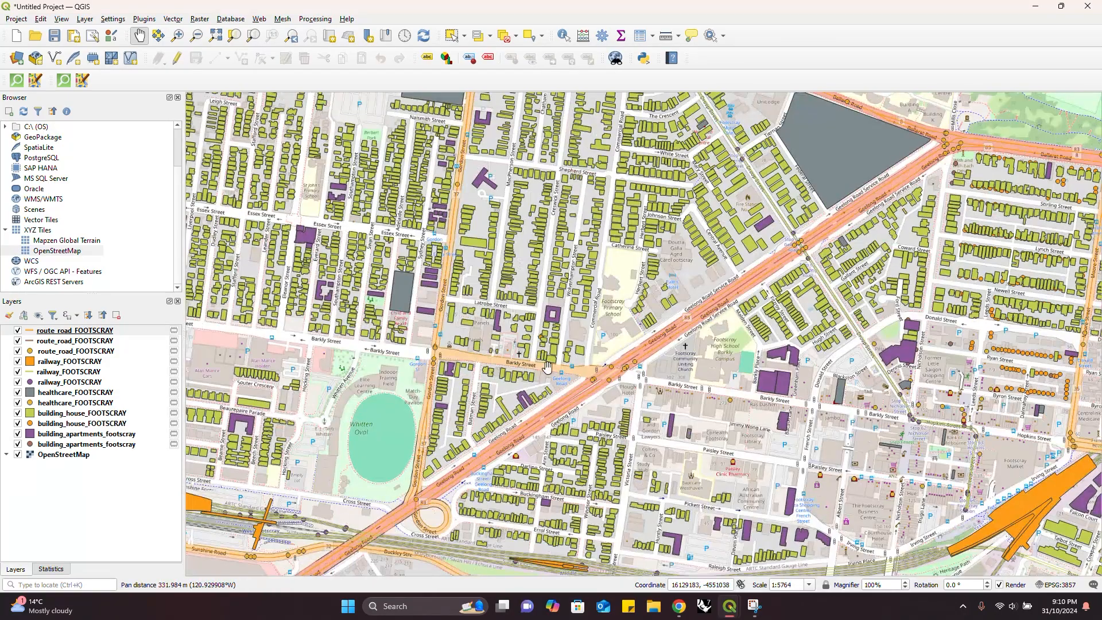
{"action": "left_click_drag", "start_coordinate": [577, 405], "coordinate": [730, 342]}
{"action": "scroll", "coordinate": [626, 406], "scroll_direction": "up", "scroll_amount": 1}
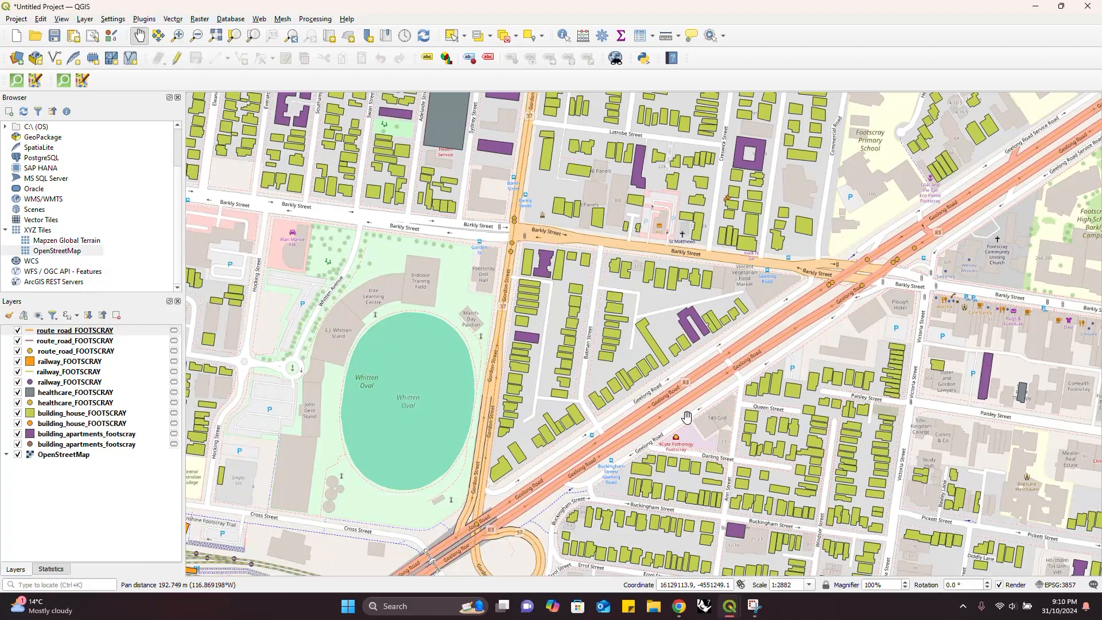
{"action": "left_click_drag", "start_coordinate": [686, 418], "coordinate": [615, 415]}
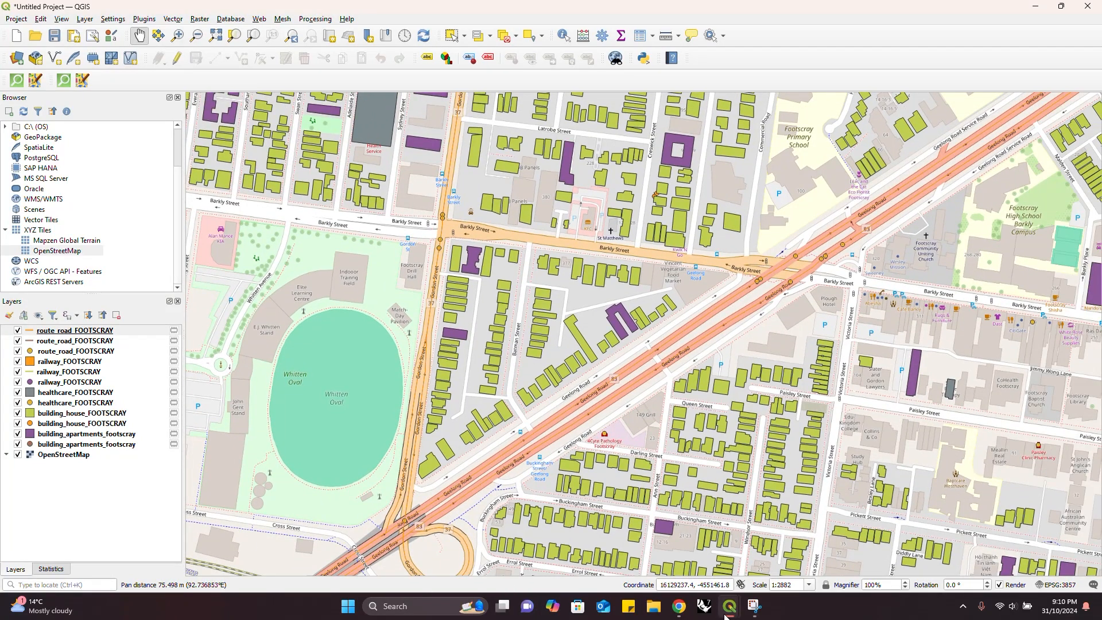
- Return to the QuickOSM route query, change its value to bus and run it for FOOTSCRAY
{"action": "mouse_move", "coordinate": [724, 615]}
{"action": "left_click", "coordinate": [848, 551]}
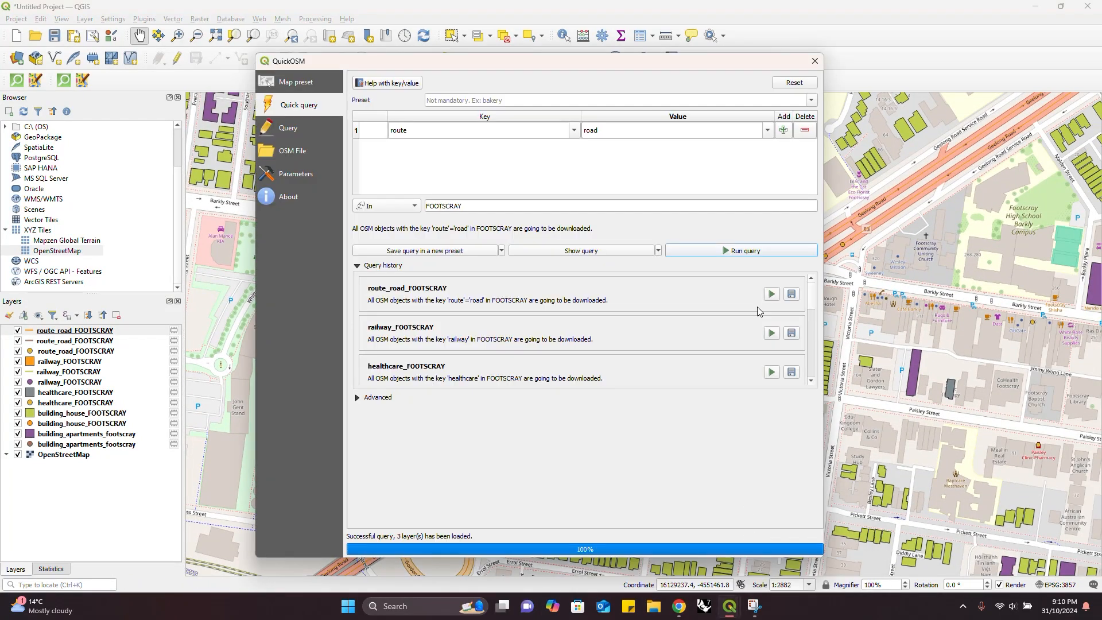
{"action": "left_click", "coordinate": [769, 133]}
{"action": "scroll", "coordinate": [697, 176], "scroll_direction": "up", "scroll_amount": 3}
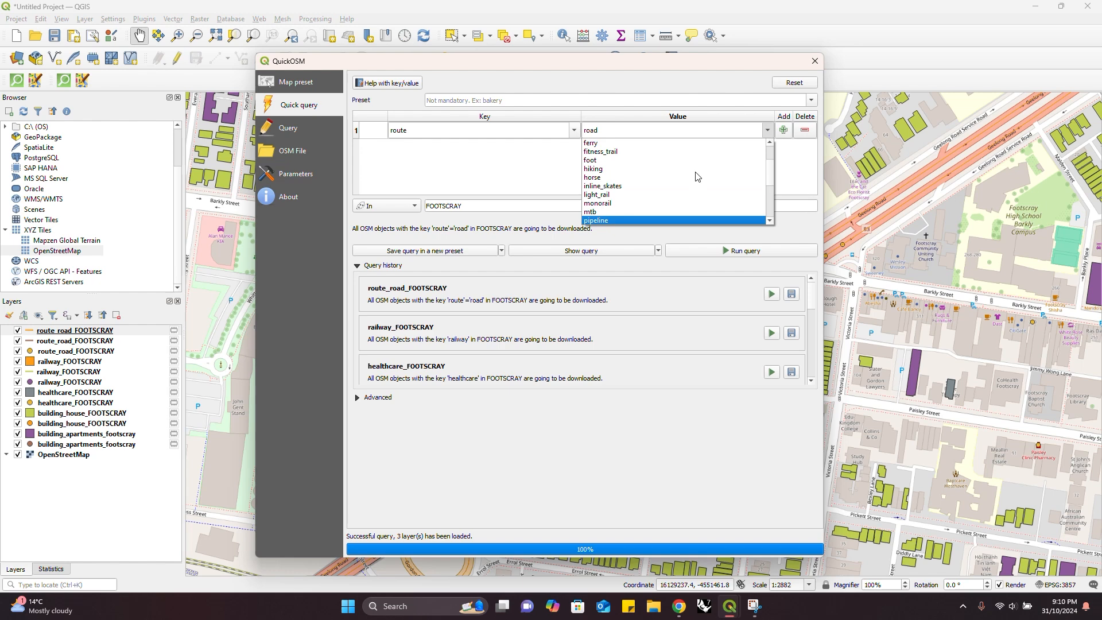
{"action": "scroll", "coordinate": [696, 177], "scroll_direction": "up", "scroll_amount": 2}
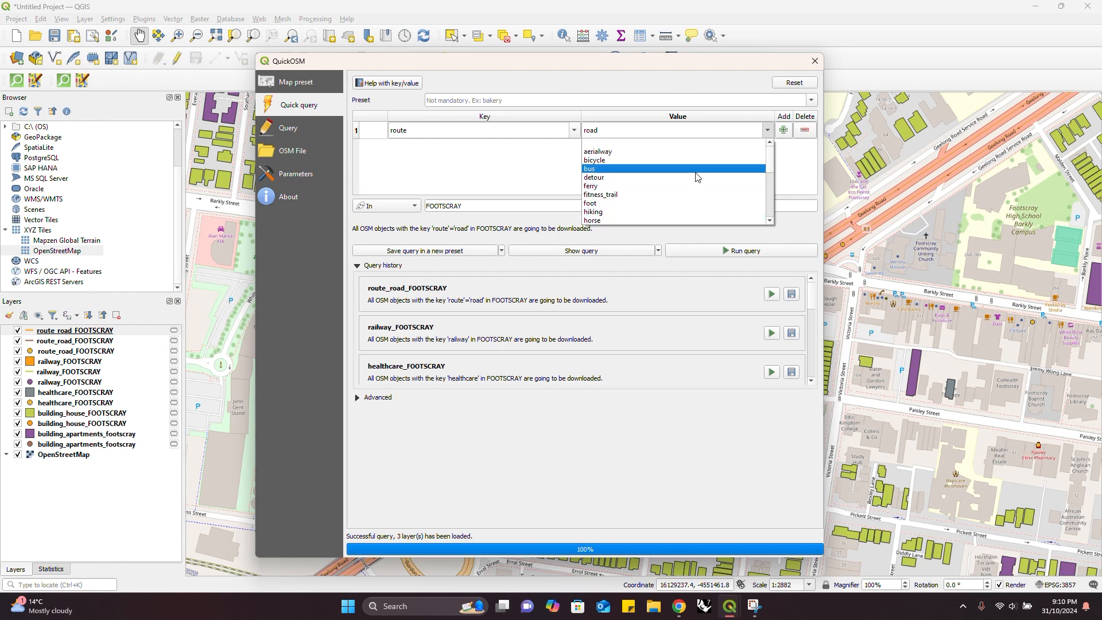
{"action": "scroll", "coordinate": [696, 177], "scroll_direction": "down", "scroll_amount": 5}
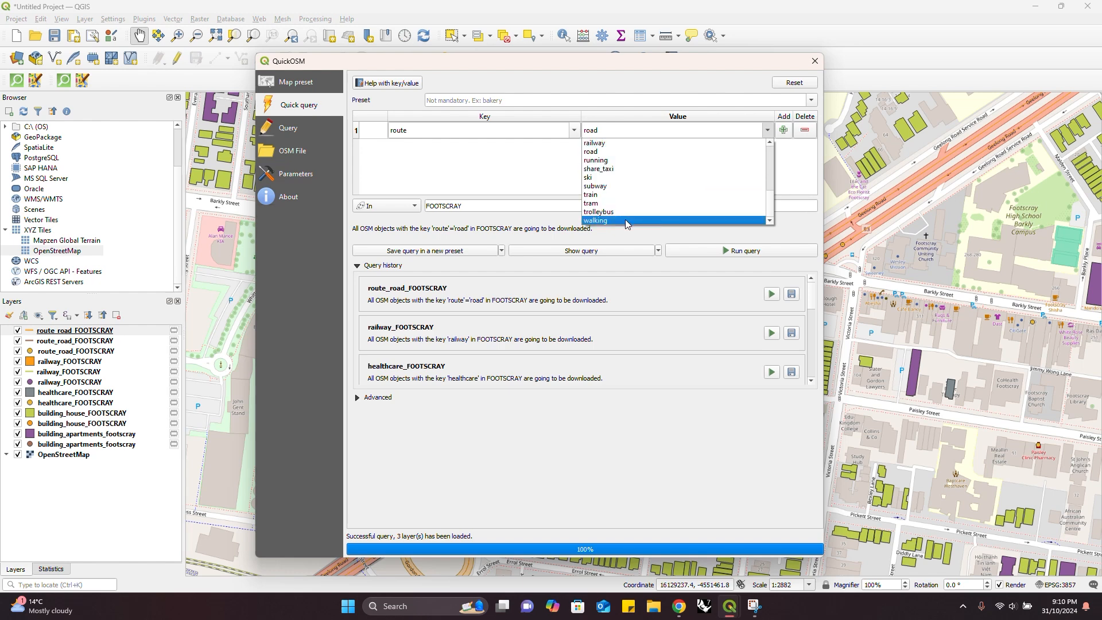
{"action": "scroll", "coordinate": [633, 166], "scroll_direction": "up", "scroll_amount": 1}
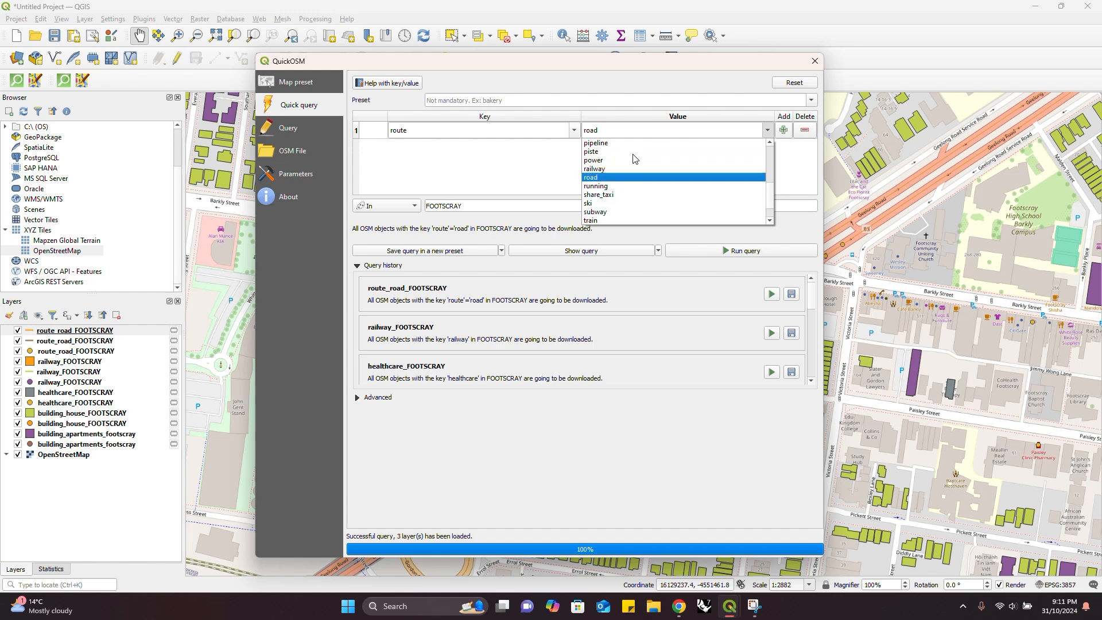
{"action": "scroll", "coordinate": [629, 166], "scroll_direction": "up", "scroll_amount": 1}
{"action": "scroll", "coordinate": [626, 173], "scroll_direction": "up", "scroll_amount": 4}
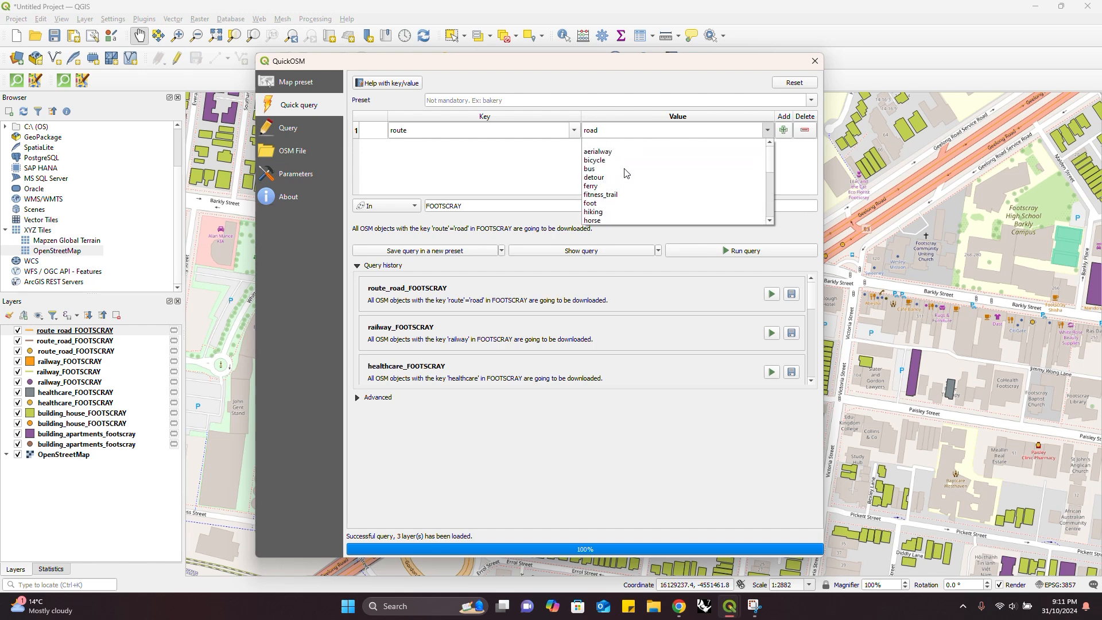
{"action": "left_click", "coordinate": [624, 168]}
{"action": "left_click", "coordinate": [764, 252]}
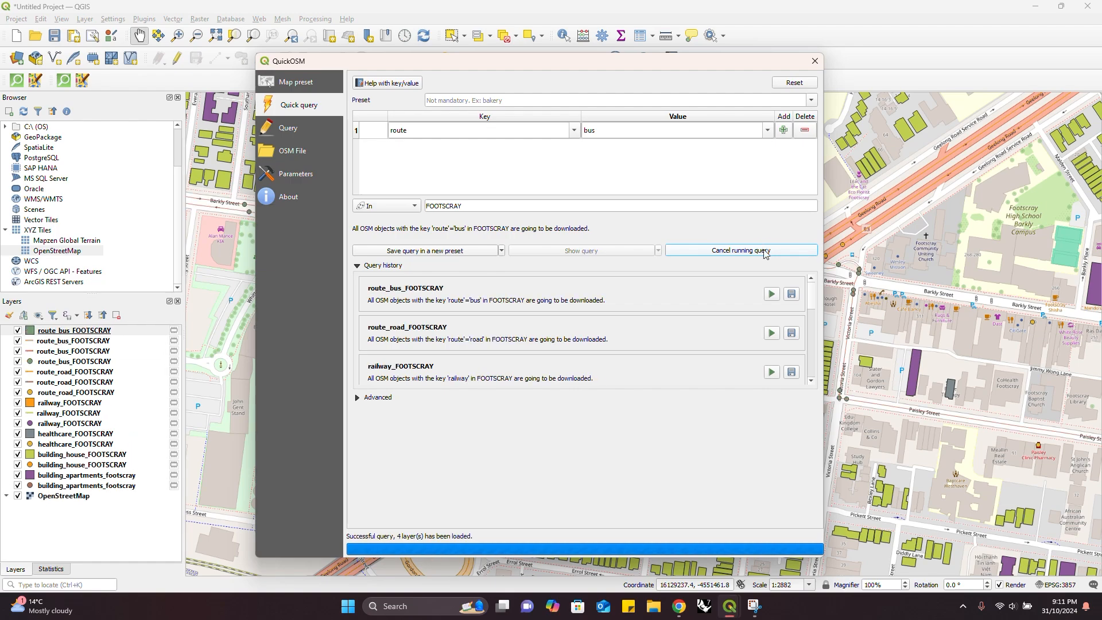
- Examine the downloaded bus routes and stops across Footscray and the surrounding suburbs
{"action": "left_click_drag", "start_coordinate": [925, 229], "coordinate": [878, 196]}
{"action": "scroll", "coordinate": [827, 263], "scroll_direction": "down", "scroll_amount": 2}
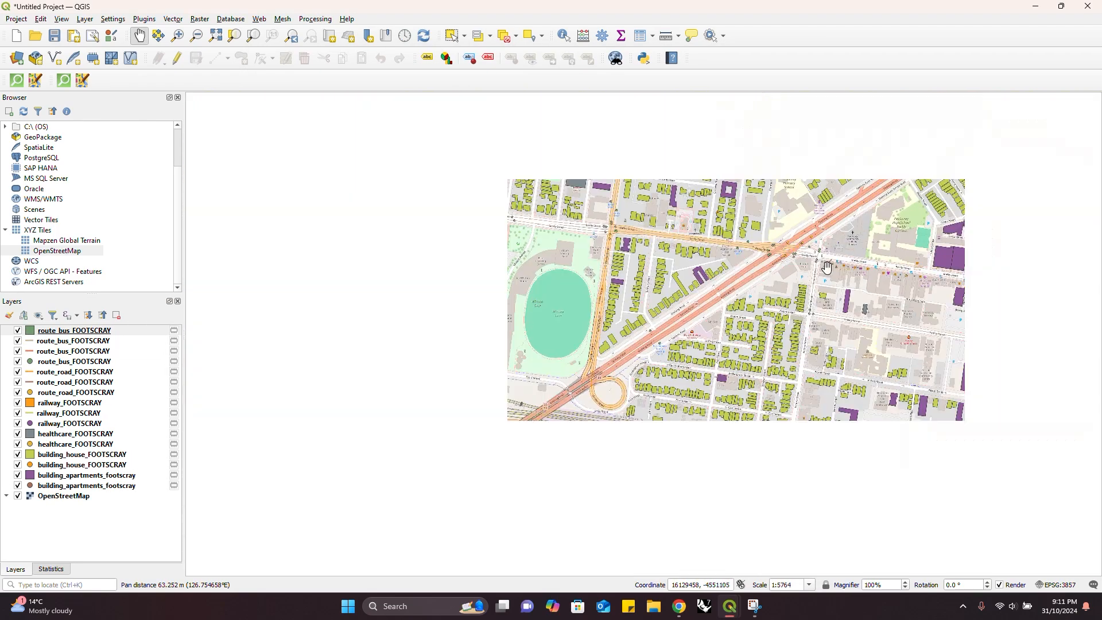
{"action": "left_click_drag", "start_coordinate": [685, 387], "coordinate": [679, 381]}
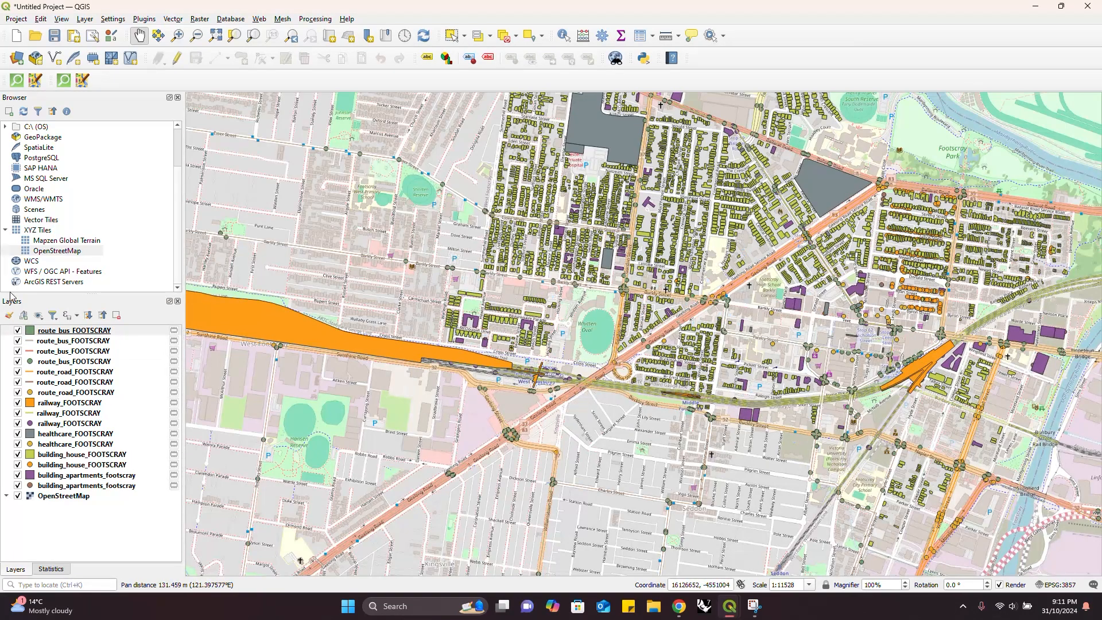
{"action": "left_click_drag", "start_coordinate": [525, 394], "coordinate": [468, 372]}
{"action": "scroll", "coordinate": [625, 389], "scroll_direction": "up", "scroll_amount": 2}
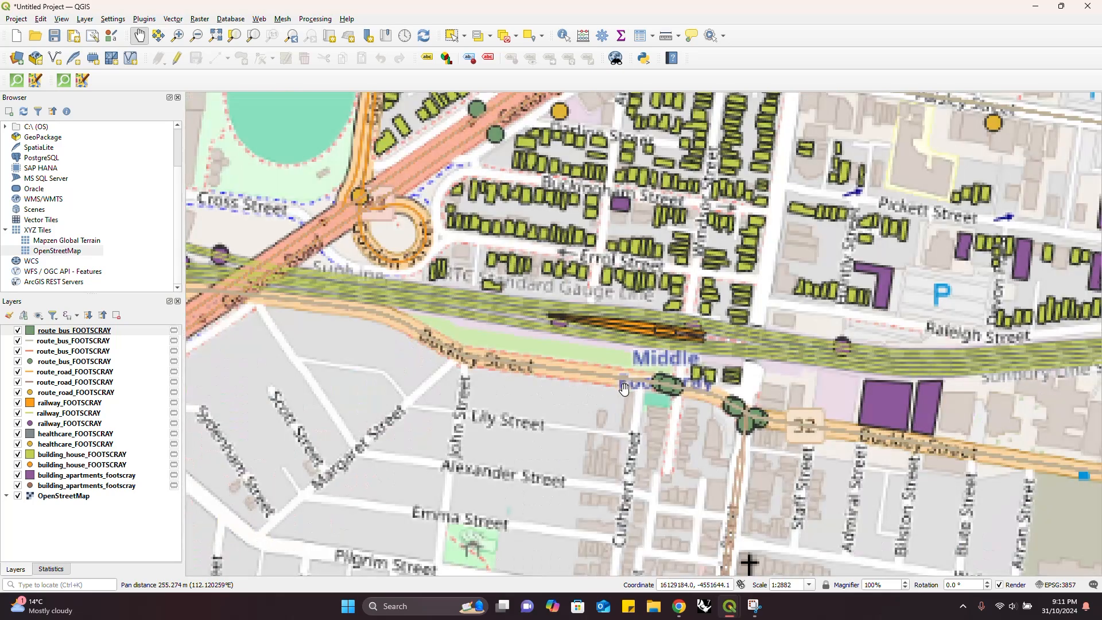
{"action": "scroll", "coordinate": [625, 389], "scroll_direction": "down", "scroll_amount": 4}
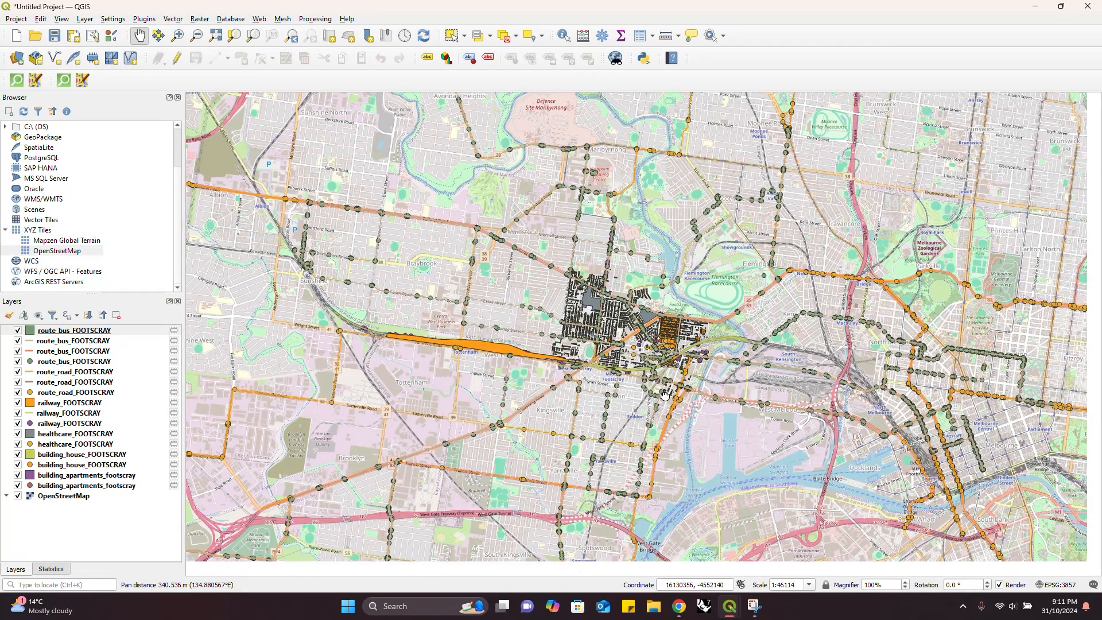
{"action": "scroll", "coordinate": [585, 310], "scroll_direction": "up", "scroll_amount": 1}
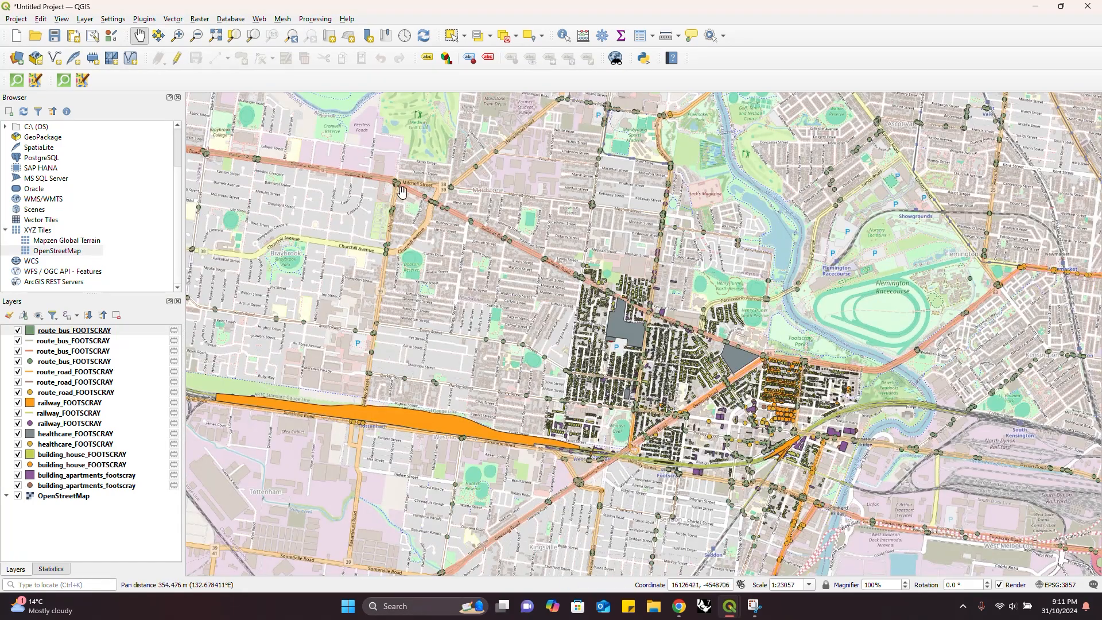
{"action": "scroll", "coordinate": [542, 259], "scroll_direction": "up", "scroll_amount": 3}
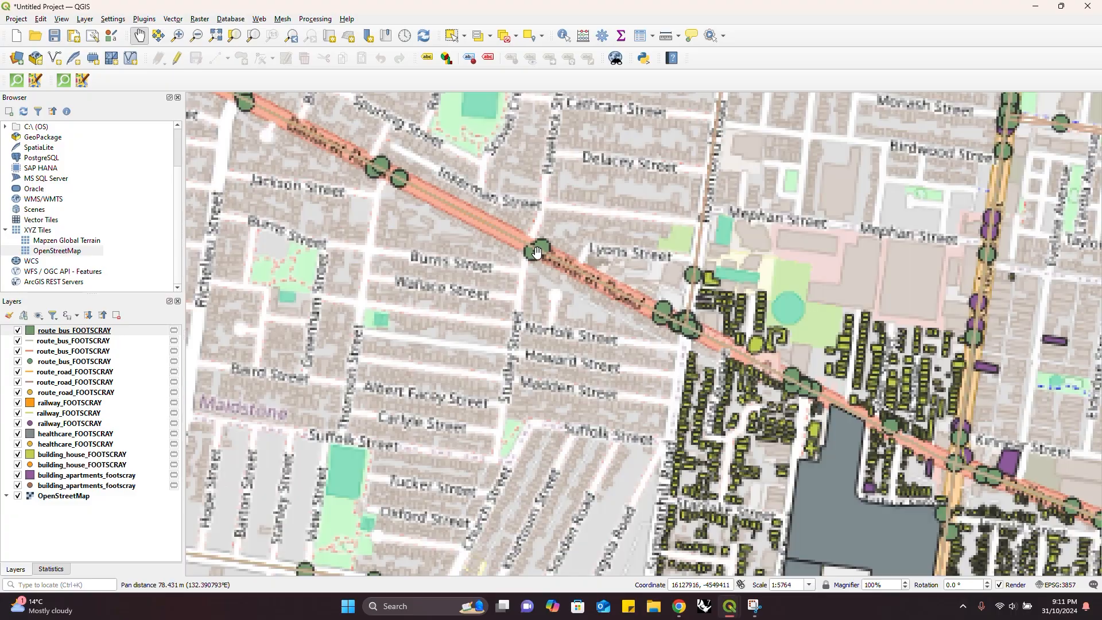
{"action": "scroll", "coordinate": [519, 264], "scroll_direction": "down", "scroll_amount": 2}
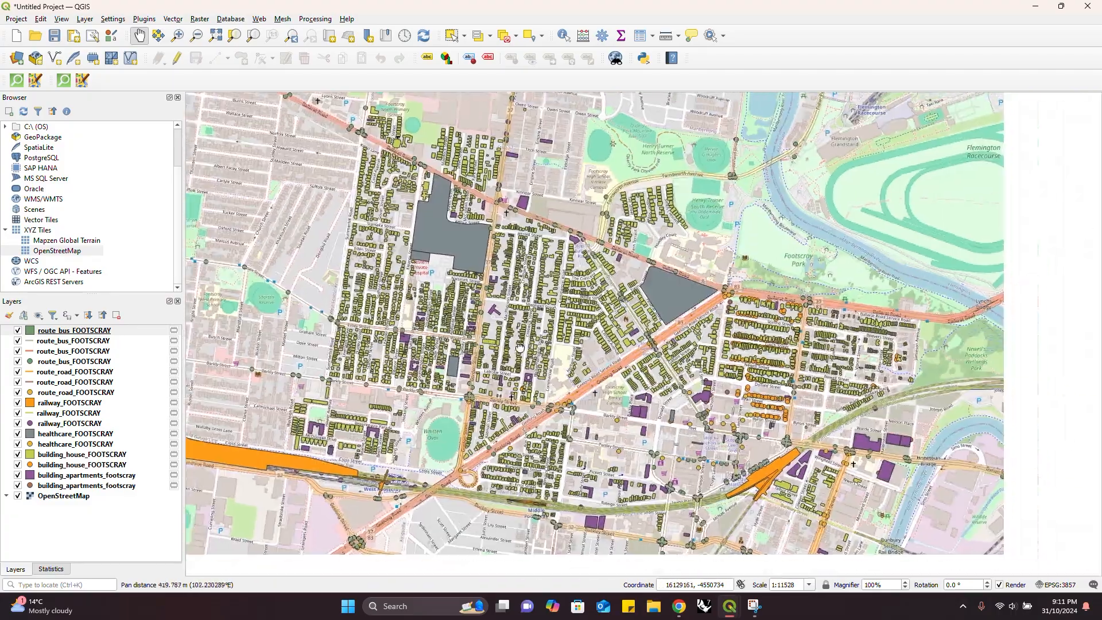
{"action": "left_click_drag", "start_coordinate": [519, 348], "coordinate": [499, 305]}
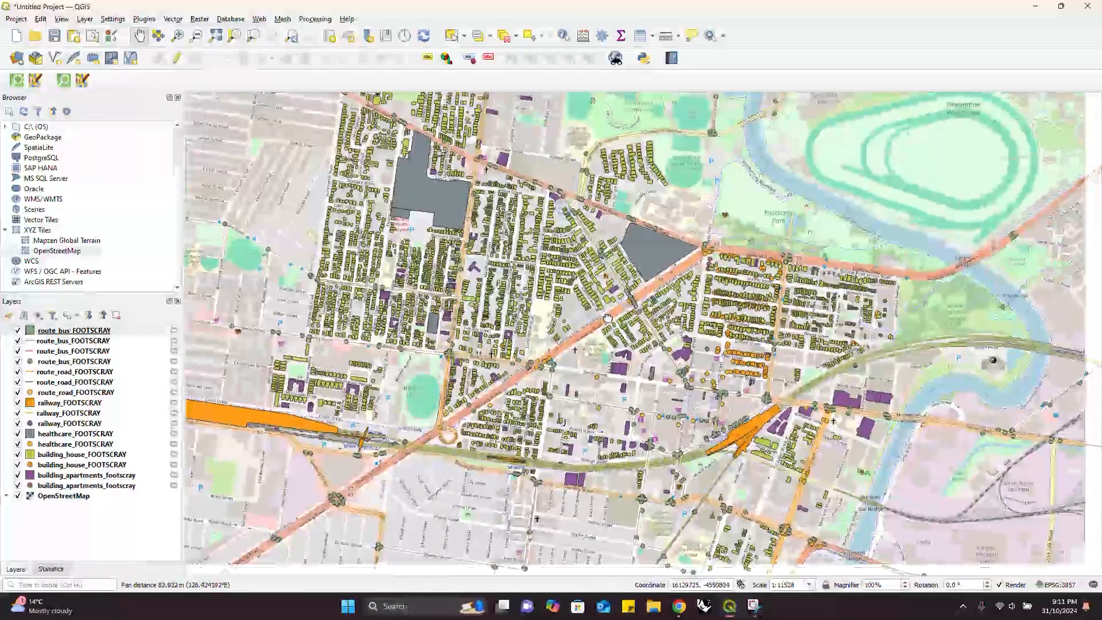
{"action": "left_click_drag", "start_coordinate": [607, 318], "coordinate": [592, 352]}
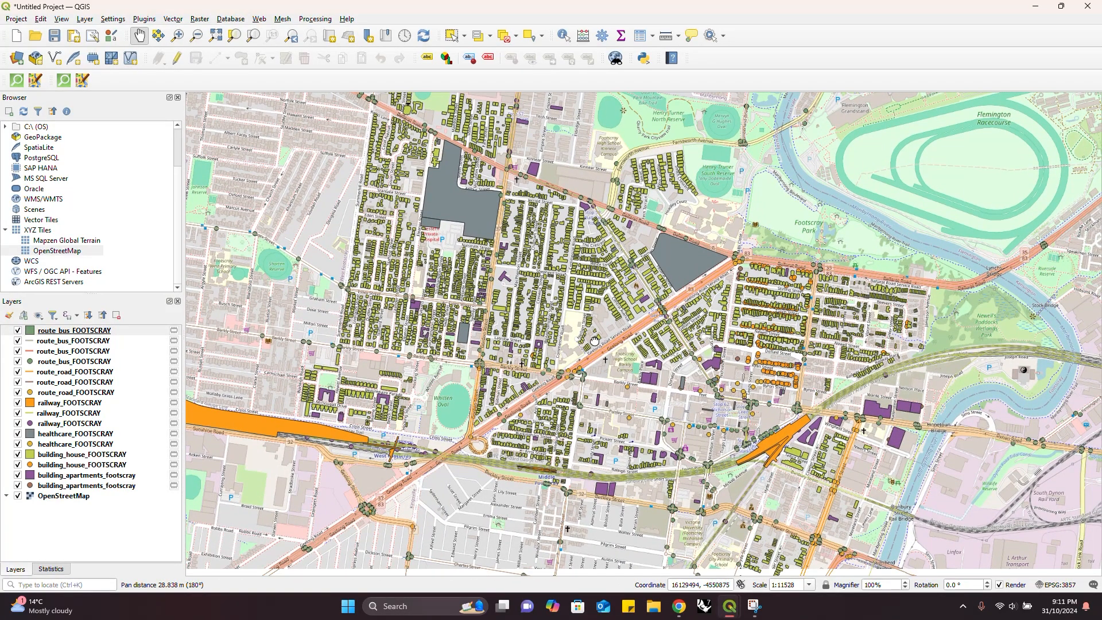
{"action": "left_click_drag", "start_coordinate": [594, 341], "coordinate": [597, 377]}
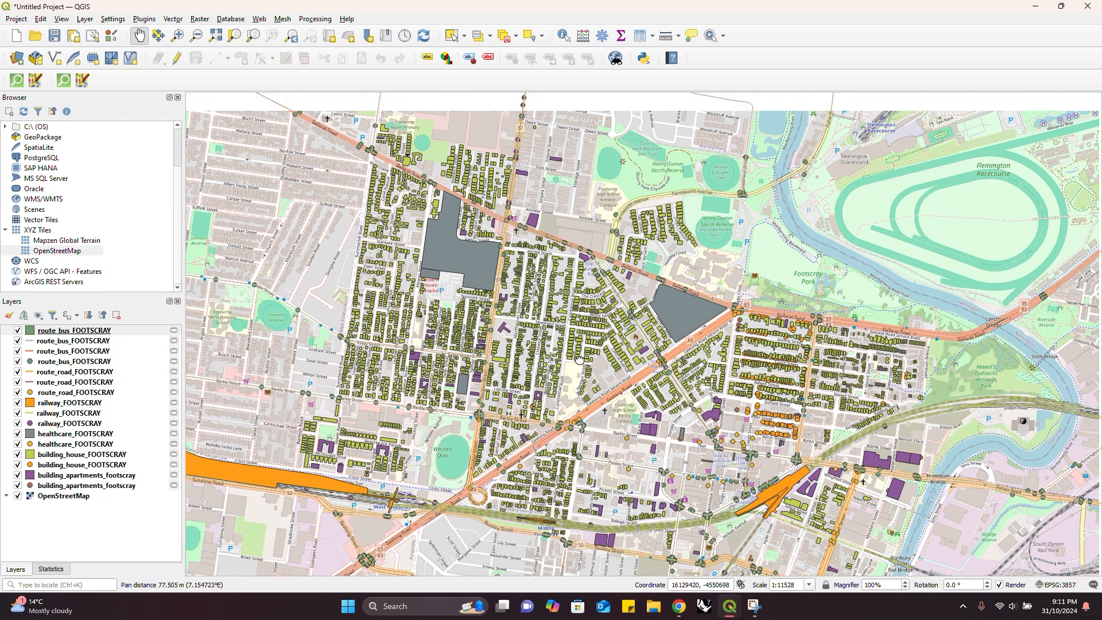
{"action": "left_click_drag", "start_coordinate": [581, 339], "coordinate": [578, 355]}
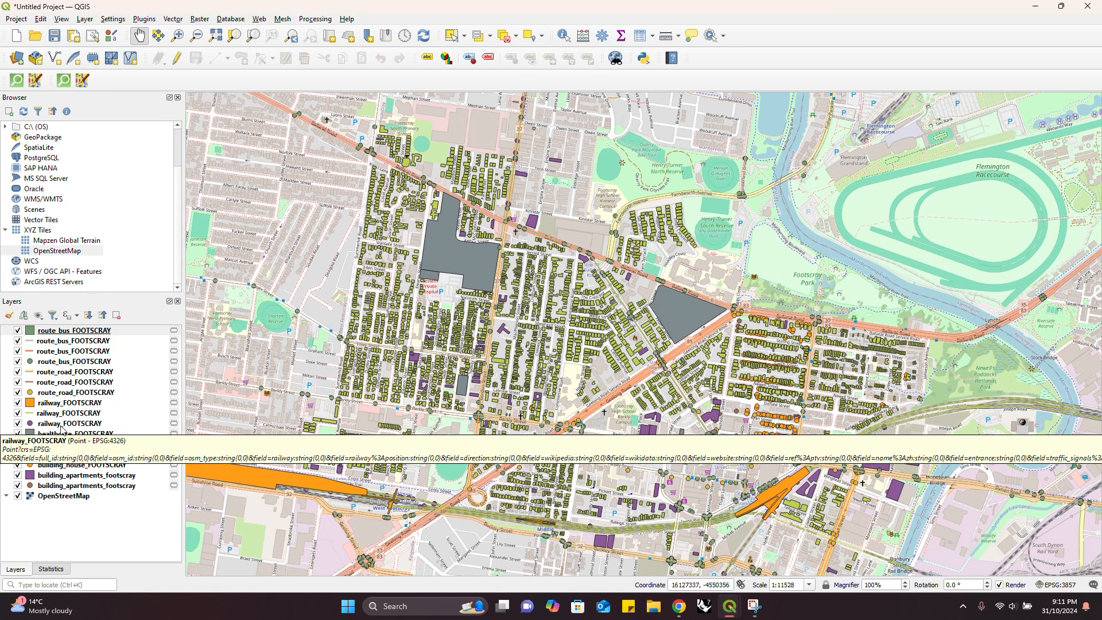
- Hide the point layers for railway, healthcare, building_house, building_apartments, route_road and route_bus
{"action": "left_click", "coordinate": [18, 423]}
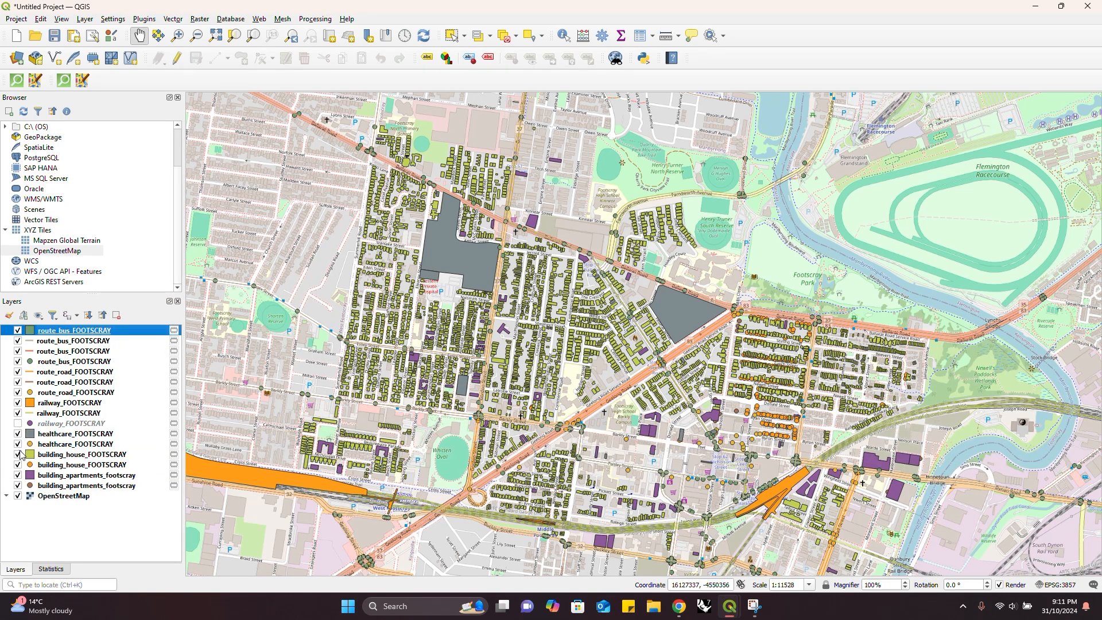
{"action": "left_click", "coordinate": [18, 444]}
{"action": "left_click", "coordinate": [18, 464]}
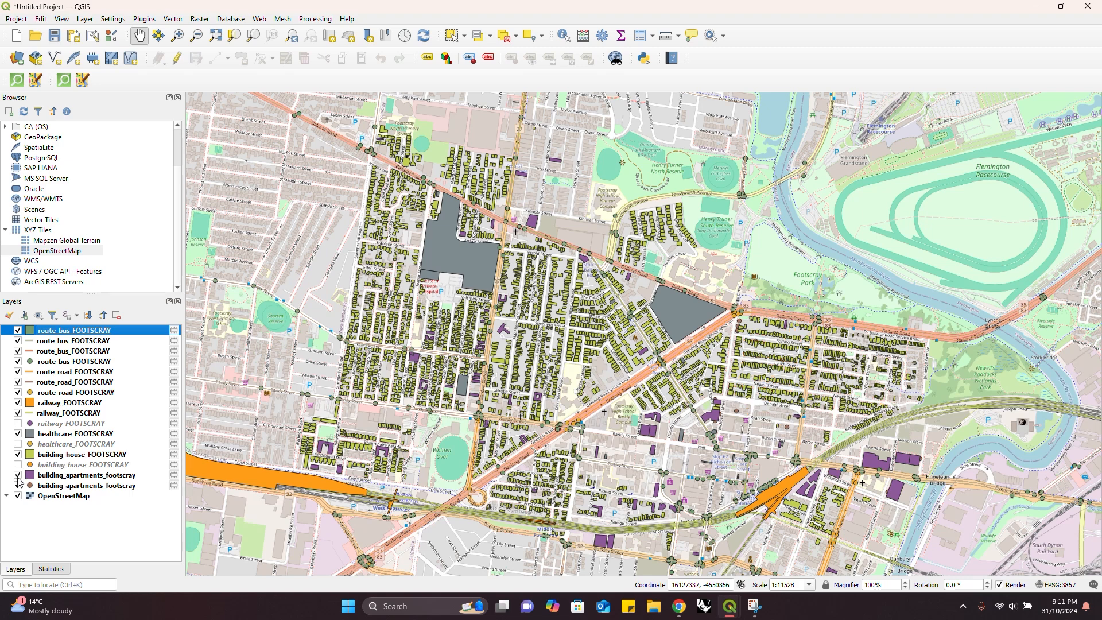
{"action": "left_click", "coordinate": [17, 485]}
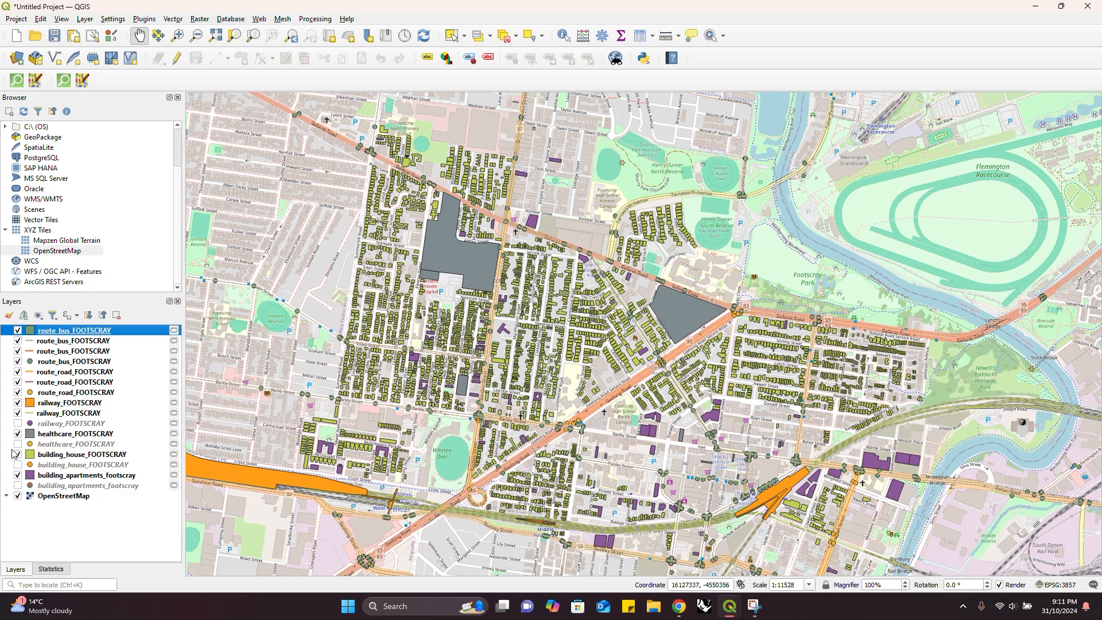
{"action": "left_click", "coordinate": [18, 392]}
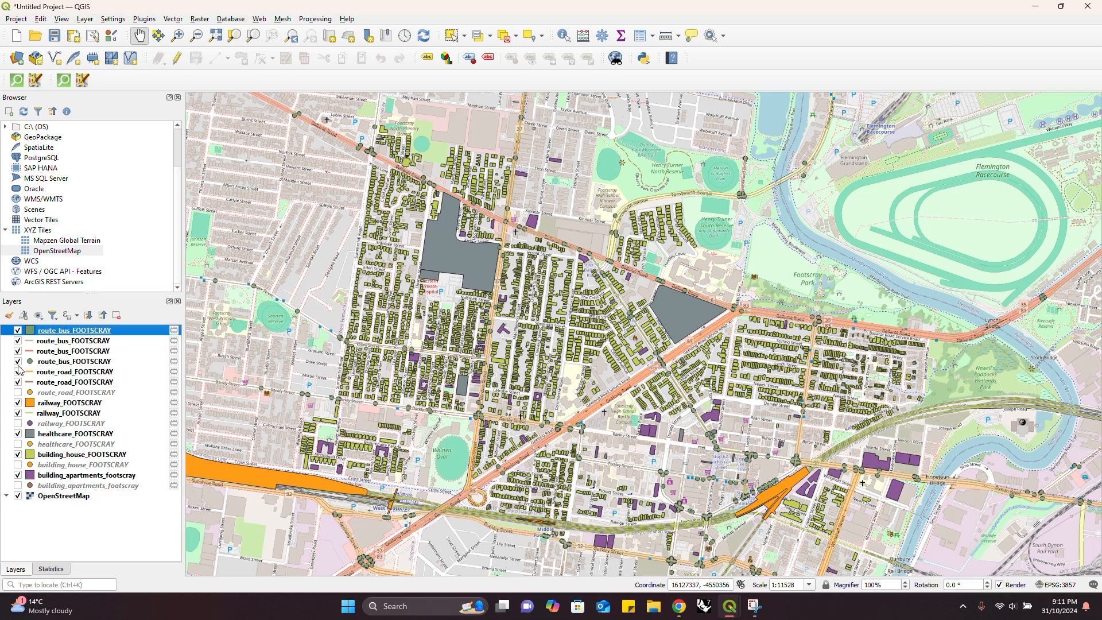
{"action": "left_click", "coordinate": [18, 361]}
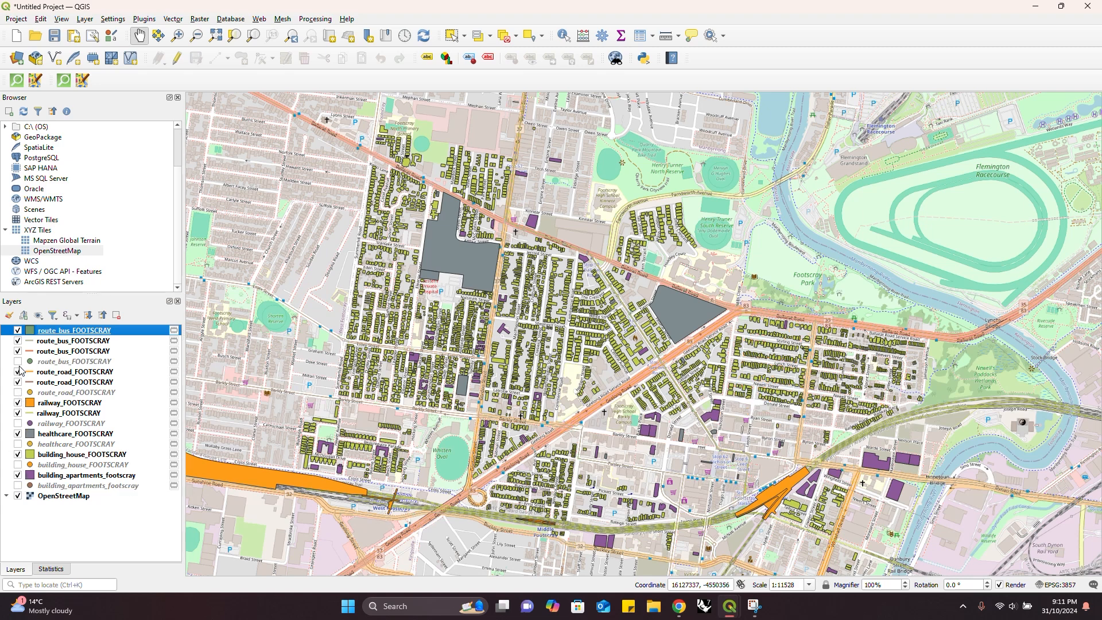
- Open the symbology of the building_apartments_footscray polygon layer, keep Single Symbol and choose a bright yellow fill colour
{"action": "left_click", "coordinate": [58, 476]}
{"action": "double_click", "coordinate": [58, 475]}
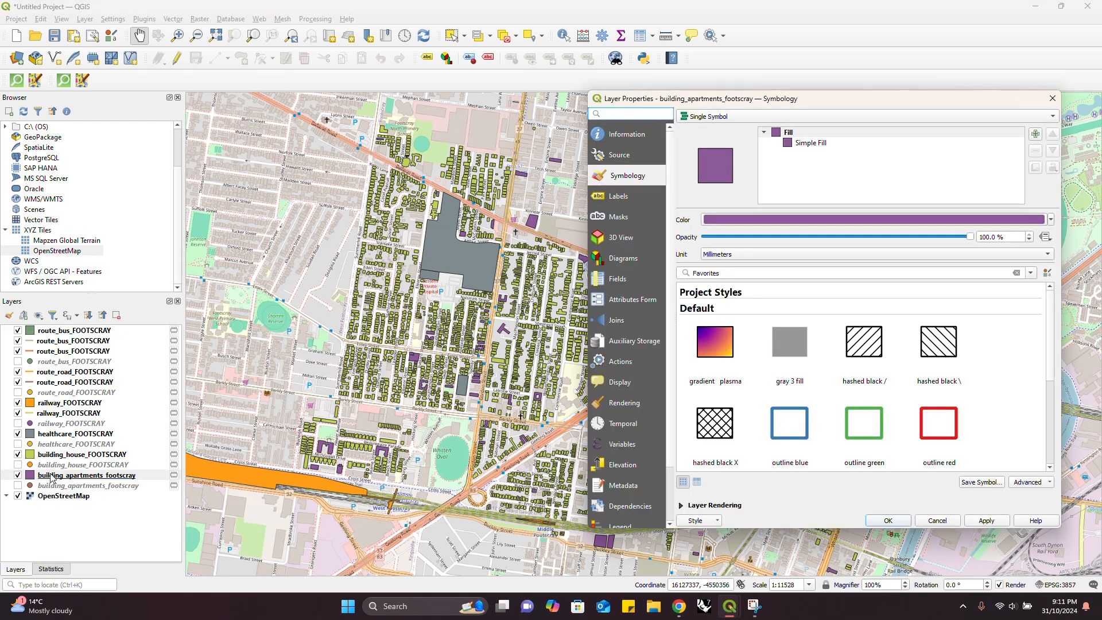
{"action": "left_click_drag", "start_coordinate": [859, 102], "coordinate": [772, 85]}
{"action": "left_click", "coordinate": [764, 102]}
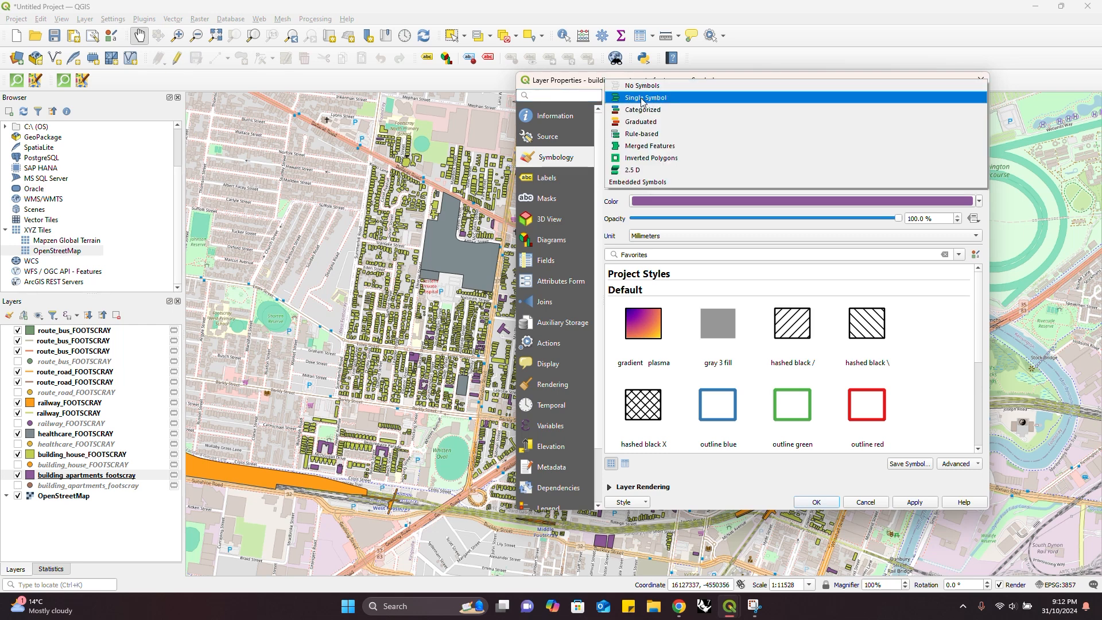
{"action": "left_click", "coordinate": [662, 100]}
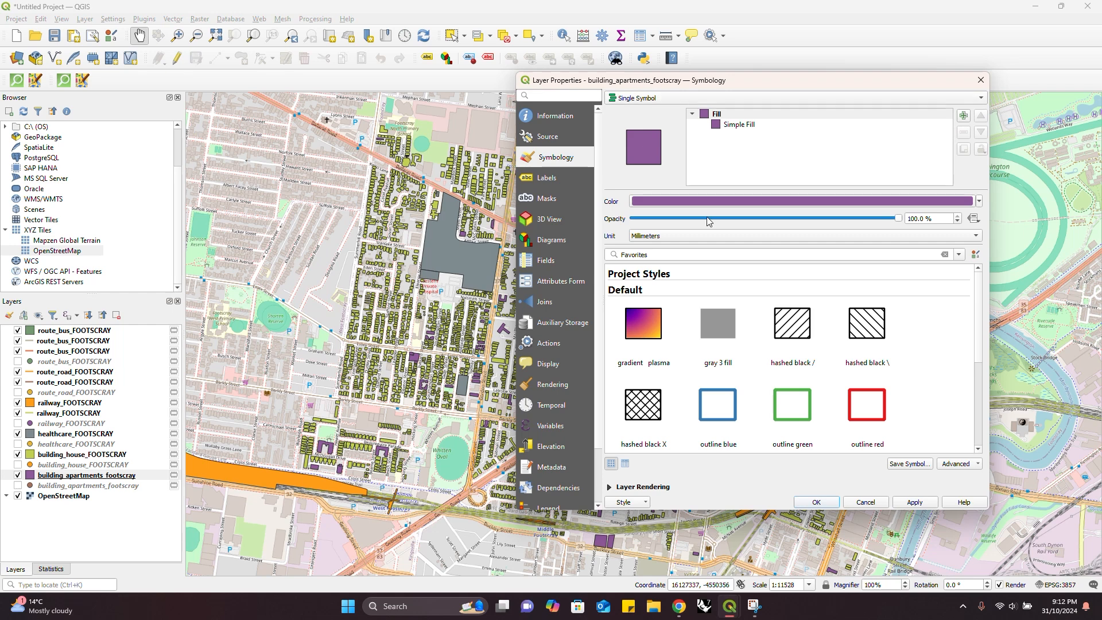
{"action": "left_click", "coordinate": [979, 201]}
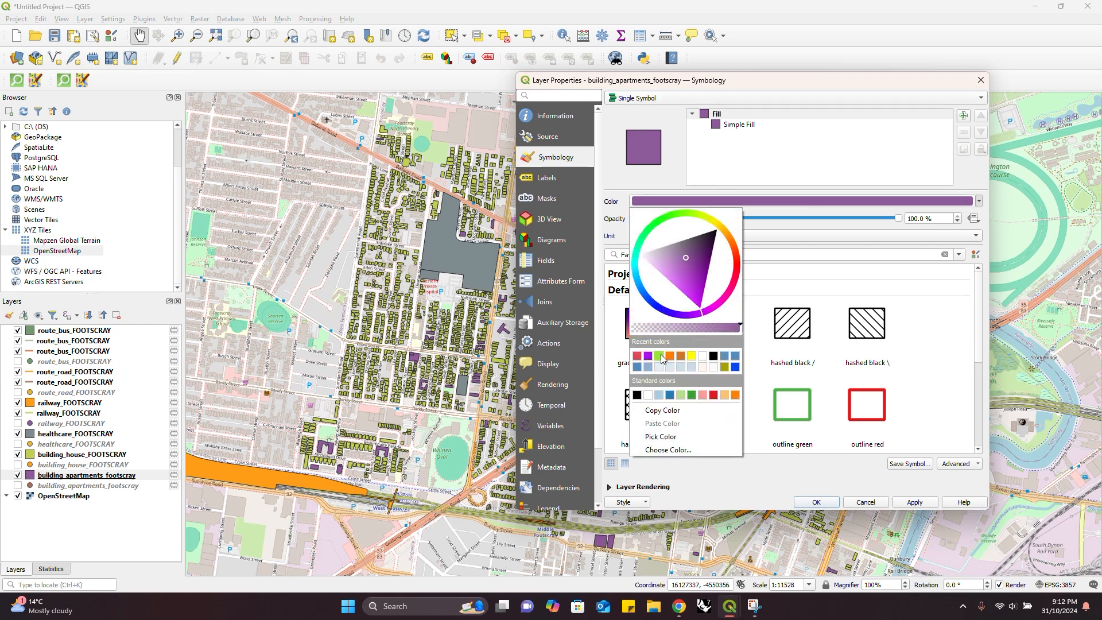
{"action": "left_click", "coordinate": [715, 226]}
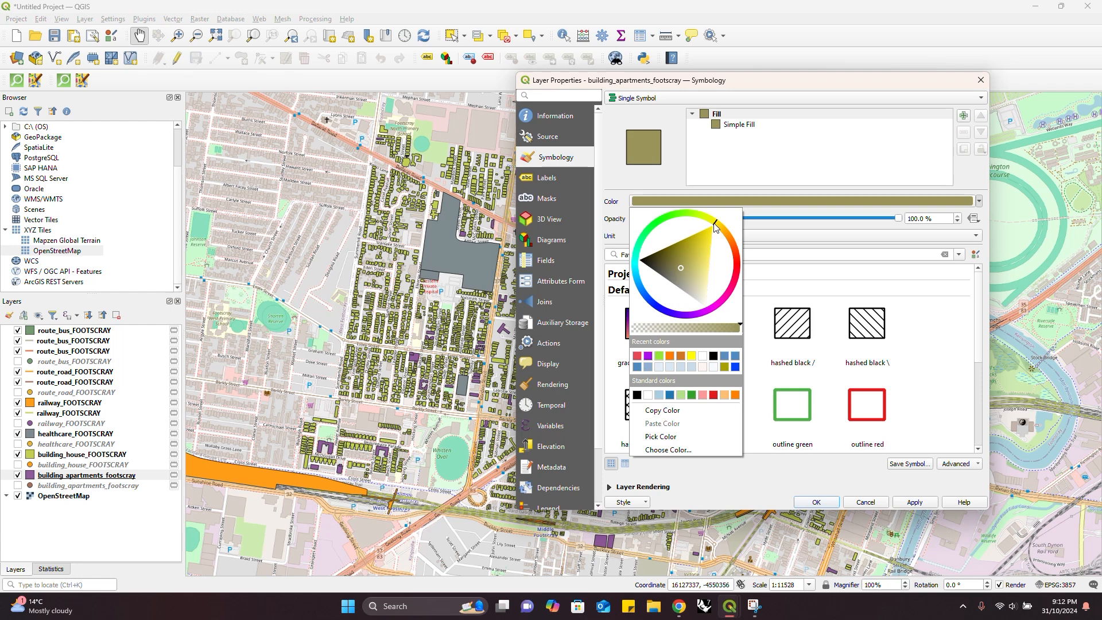
{"action": "left_click", "coordinate": [717, 238]}
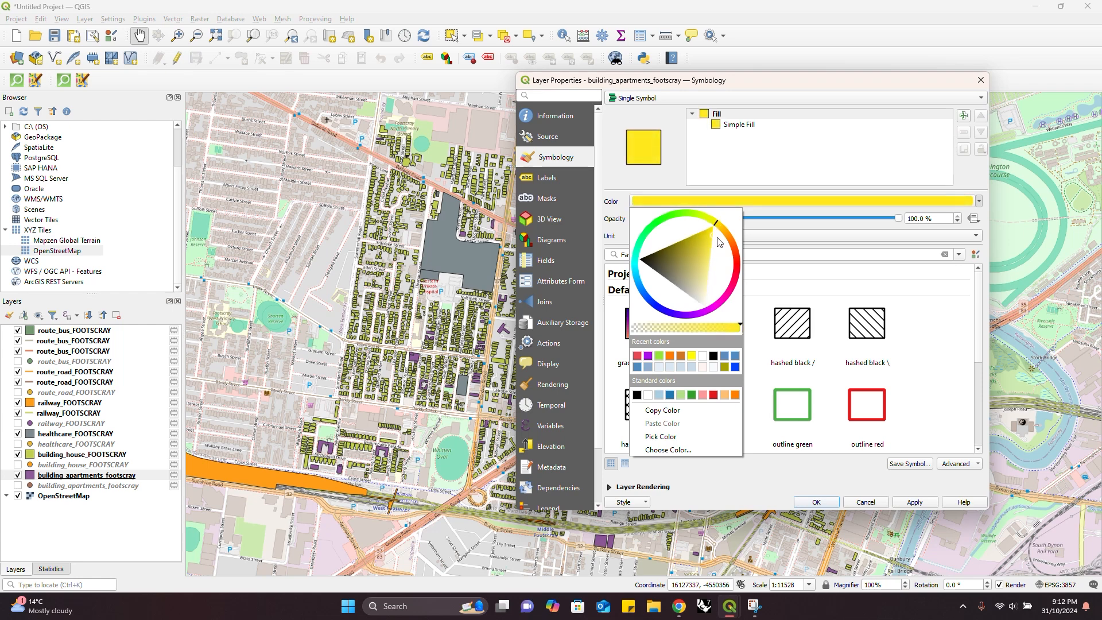
{"action": "left_click", "coordinate": [869, 227]}
- Reduce the apartments symbol's opacity to 61% and apply it to the map
{"action": "left_click_drag", "start_coordinate": [898, 218], "coordinate": [788, 240]}
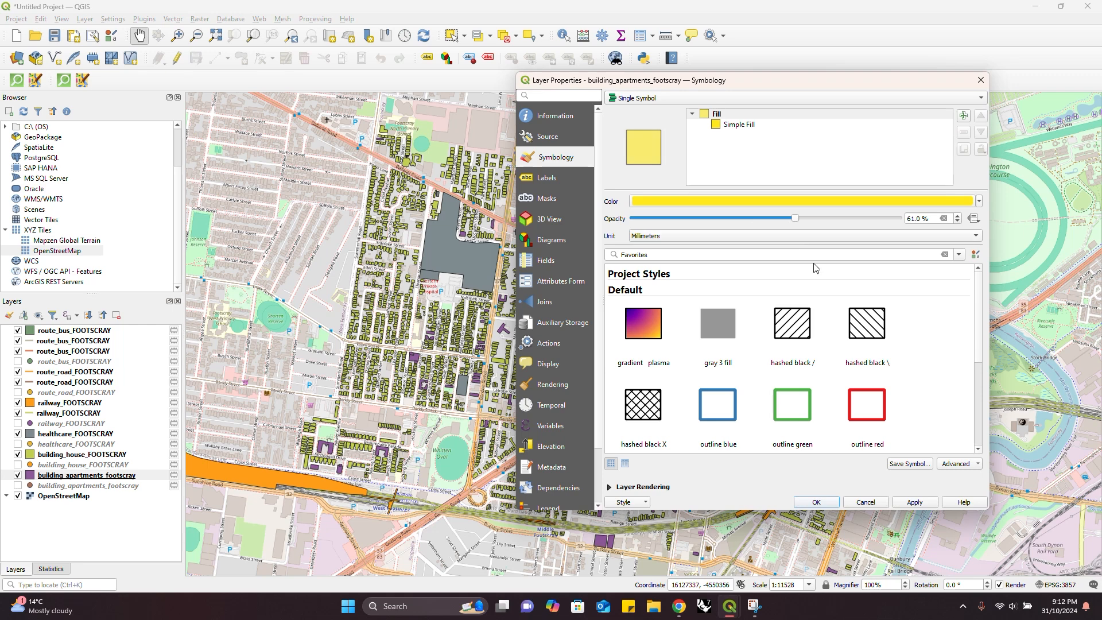
{"action": "scroll", "coordinate": [765, 363], "scroll_direction": "down", "scroll_amount": 2}
{"action": "scroll", "coordinate": [765, 362], "scroll_direction": "up", "scroll_amount": 2}
{"action": "scroll", "coordinate": [782, 354], "scroll_direction": "down", "scroll_amount": 3}
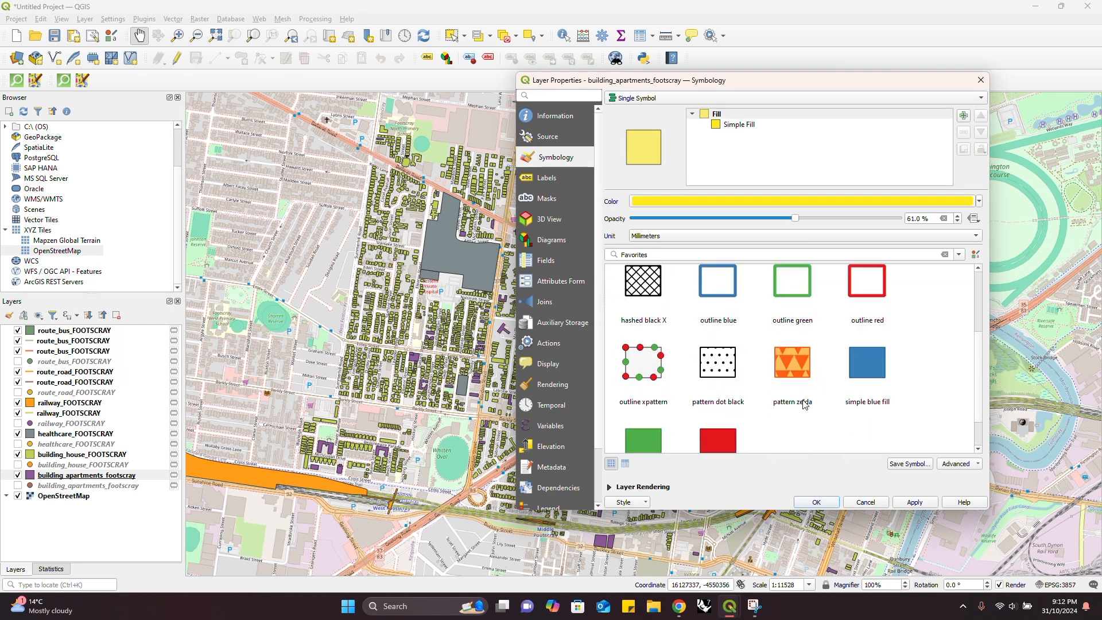
{"action": "scroll", "coordinate": [781, 354], "scroll_direction": "up", "scroll_amount": 3}
{"action": "left_click", "coordinate": [914, 502]}
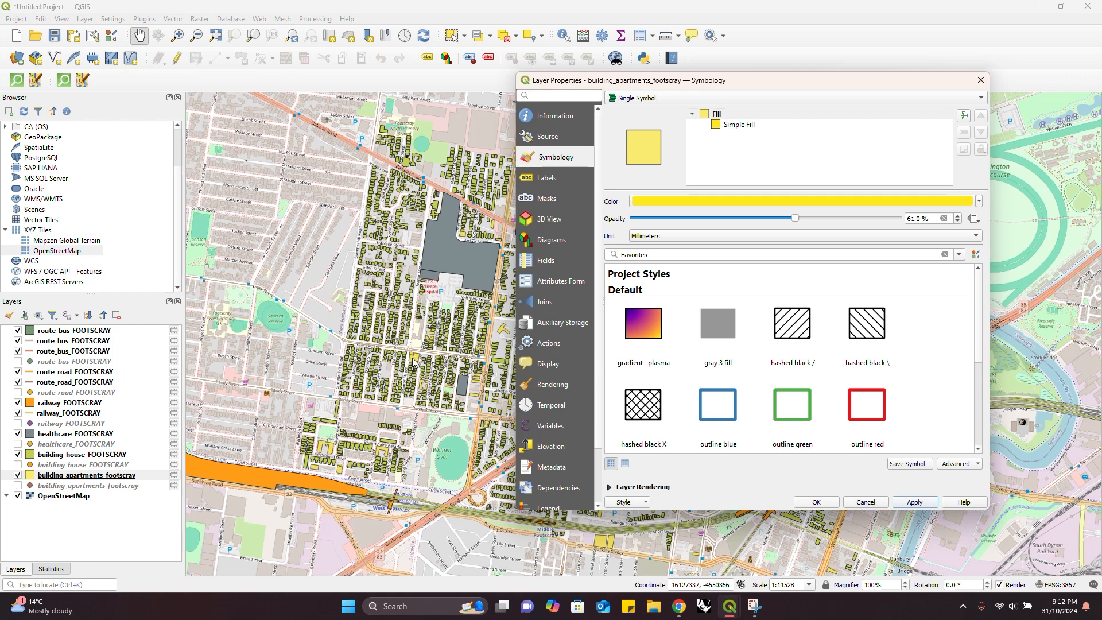
- Set the apartments symbol's opacity to 100% and accept the layer style
{"action": "left_click_drag", "start_coordinate": [795, 218], "coordinate": [902, 220]}
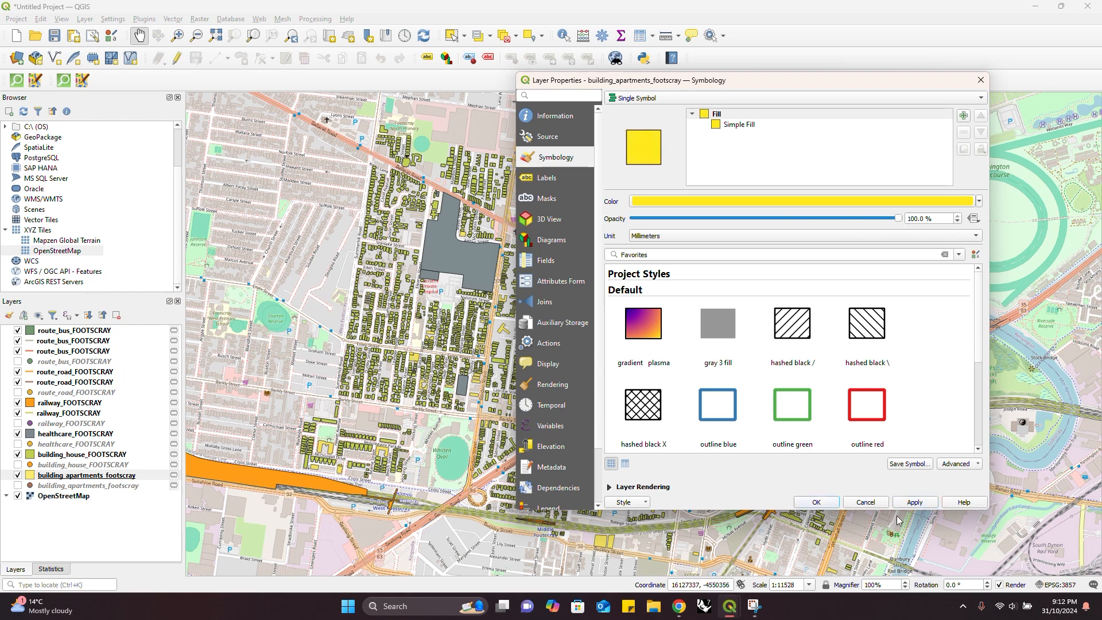
{"action": "left_click", "coordinate": [816, 502]}
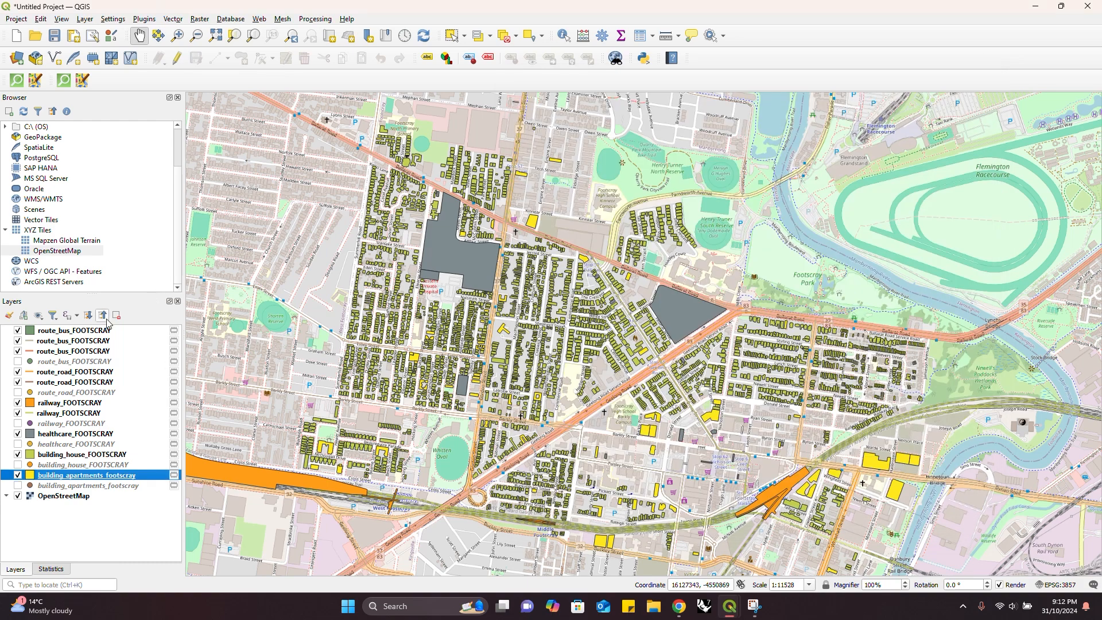
- Open the symbology properties of the upper route_bus_FOOTSCRAY line layer
{"action": "left_click", "coordinate": [86, 342]}
{"action": "double_click", "coordinate": [86, 342]}
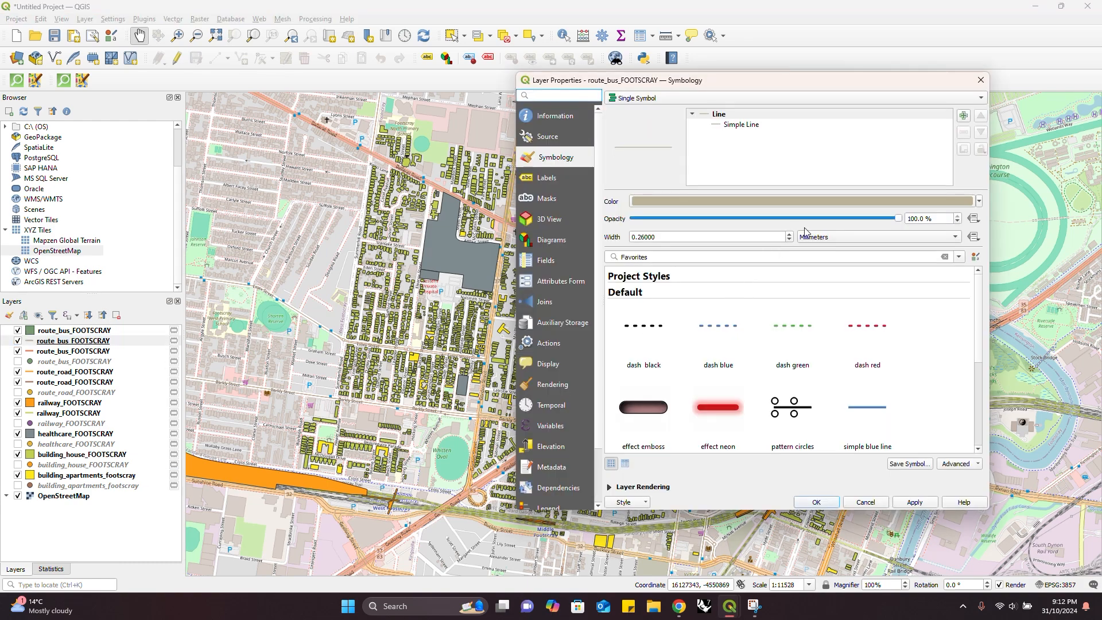
- Set the bus route line's width to 2.86 mm and its colour to black (#000000)
{"action": "left_click", "coordinate": [790, 233]}
{"action": "scroll", "coordinate": [794, 236], "scroll_direction": "up", "scroll_amount": 11}
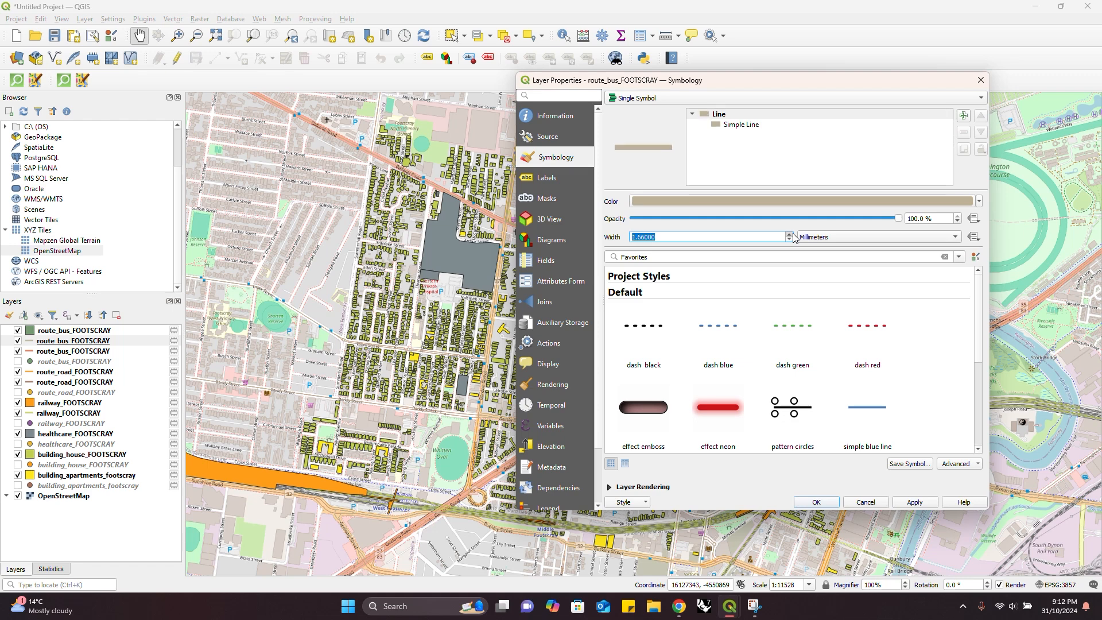
{"action": "left_click", "coordinate": [817, 202]}
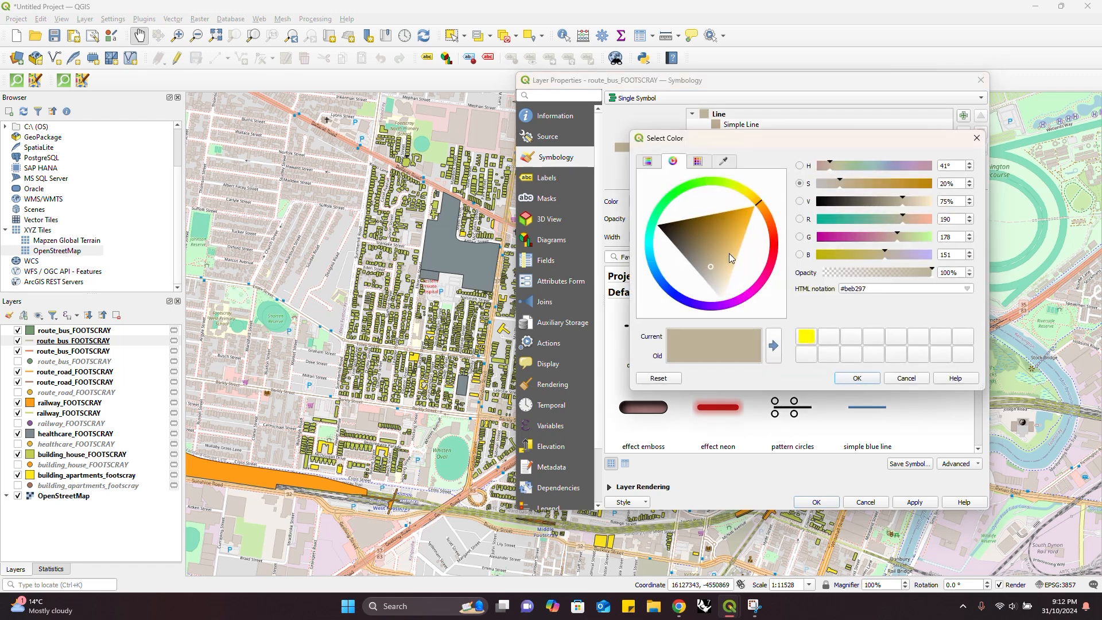
{"action": "left_click", "coordinate": [661, 226]}
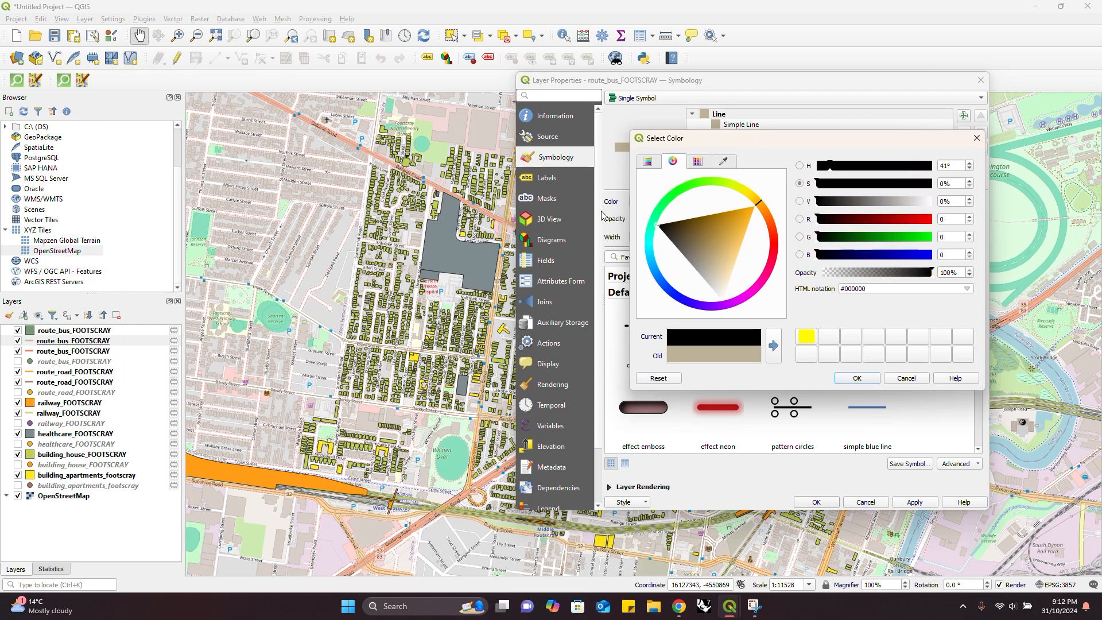
{"action": "left_click", "coordinate": [857, 378]}
- Choose the "wavy line" preset style for the bus route line layer and apply it to the map
{"action": "scroll", "coordinate": [790, 377], "scroll_direction": "down", "scroll_amount": 2}
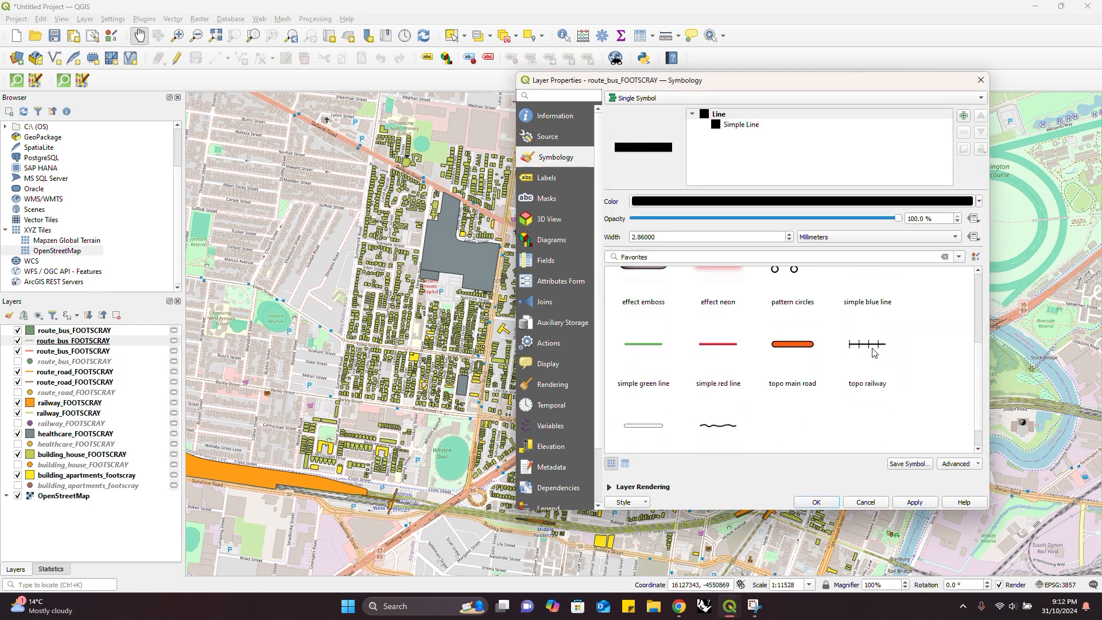
{"action": "scroll", "coordinate": [847, 357], "scroll_direction": "down", "scroll_amount": 1}
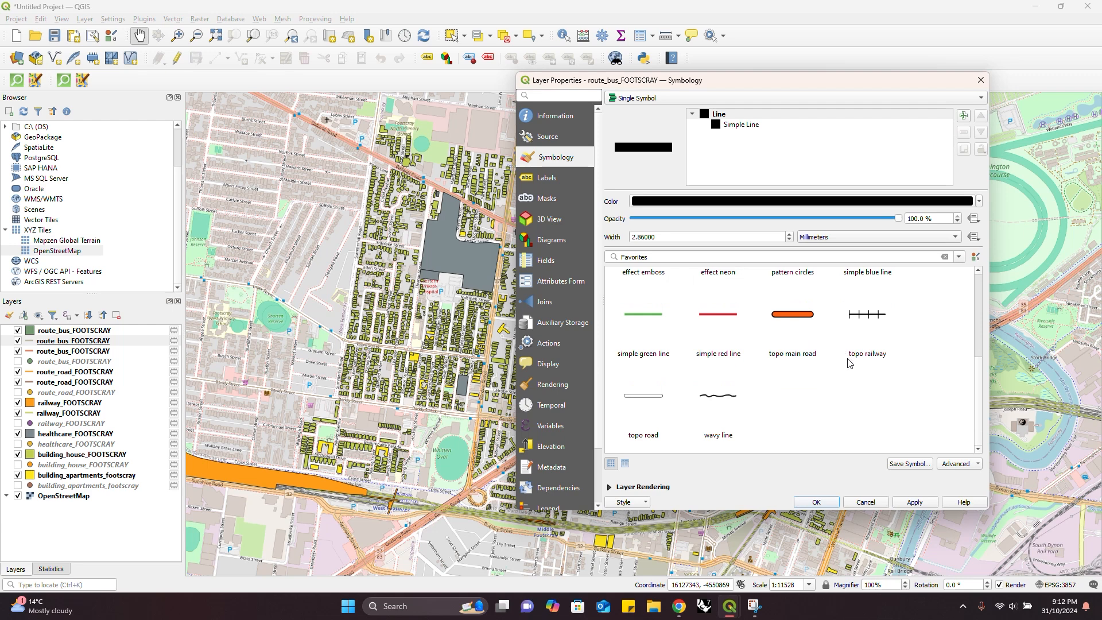
{"action": "scroll", "coordinate": [848, 363], "scroll_direction": "up", "scroll_amount": 2}
{"action": "scroll", "coordinate": [848, 365], "scroll_direction": "down", "scroll_amount": 2}
{"action": "left_click", "coordinate": [722, 397]}
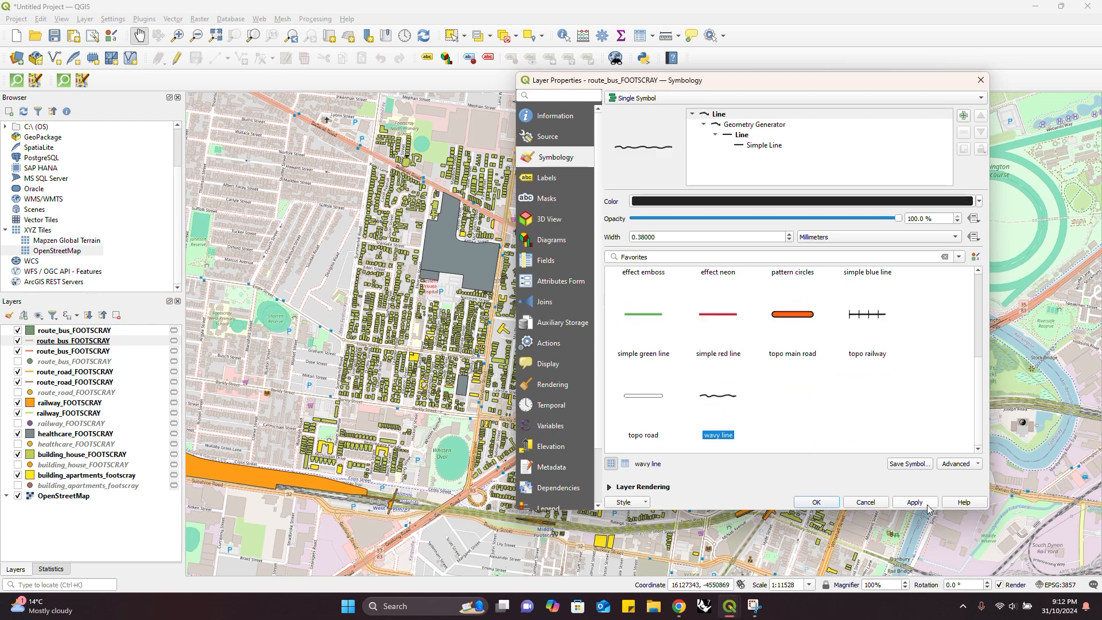
{"action": "left_click", "coordinate": [906, 504]}
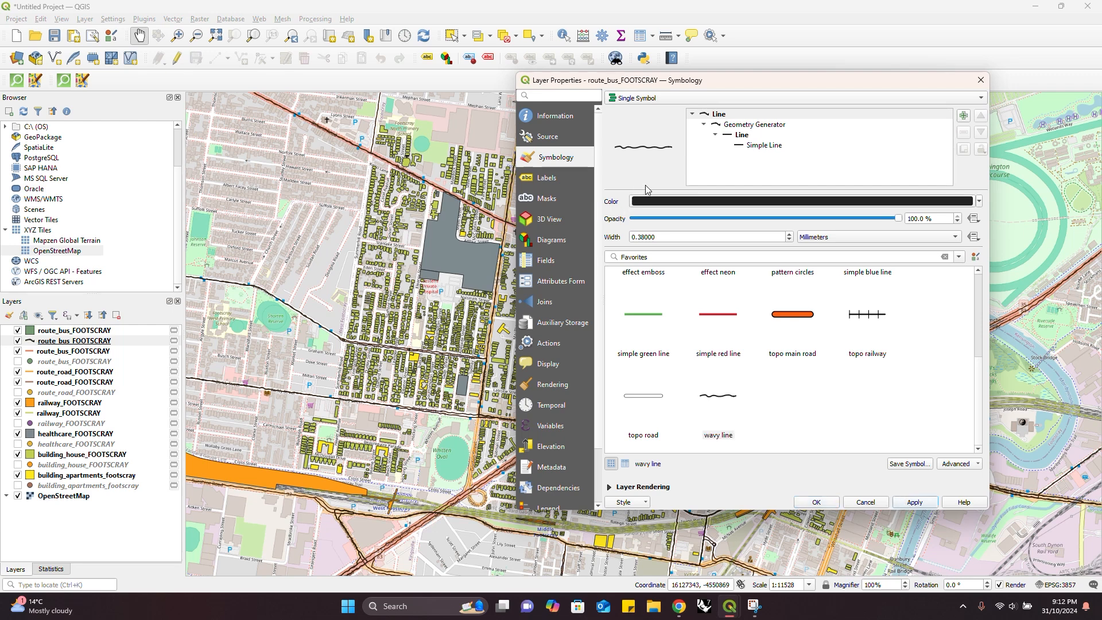
- Increase the wavy bus route line's width to 2.78 mm and apply it to the map
{"action": "left_click", "coordinate": [790, 234]}
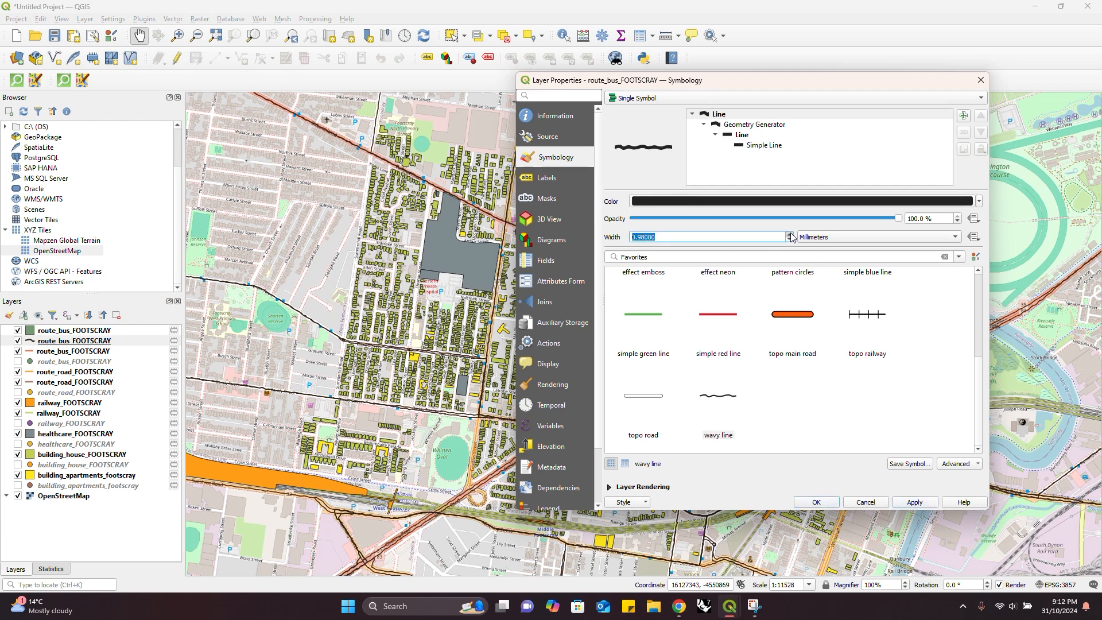
{"action": "left_click", "coordinate": [791, 234]}
{"action": "left_click", "coordinate": [790, 234]}
{"action": "left_click", "coordinate": [790, 234]}
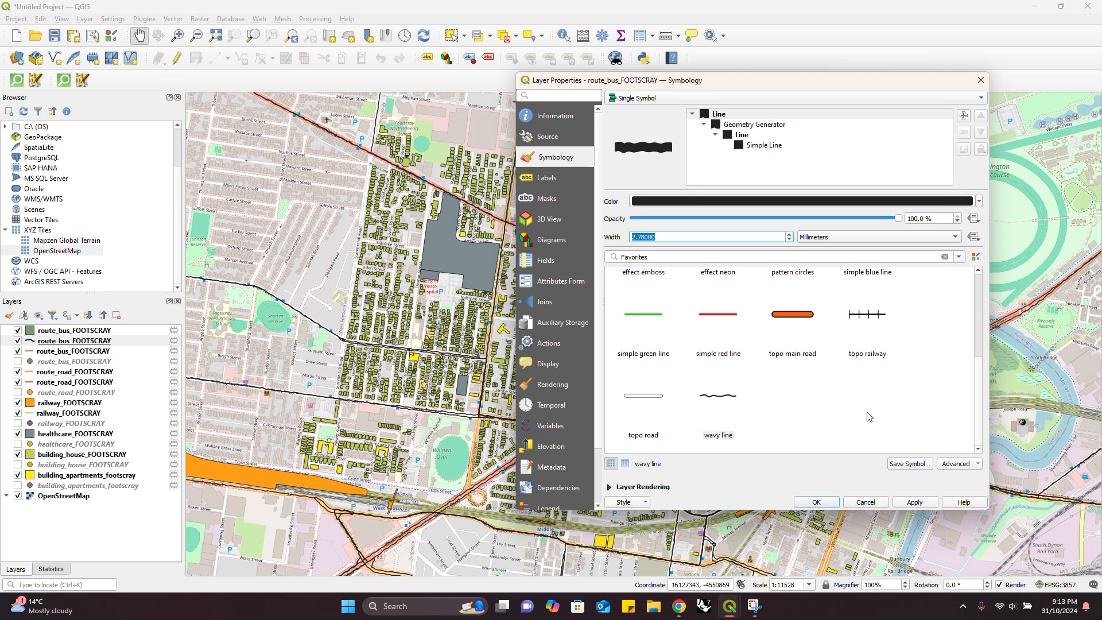
{"action": "left_click", "coordinate": [913, 503]}
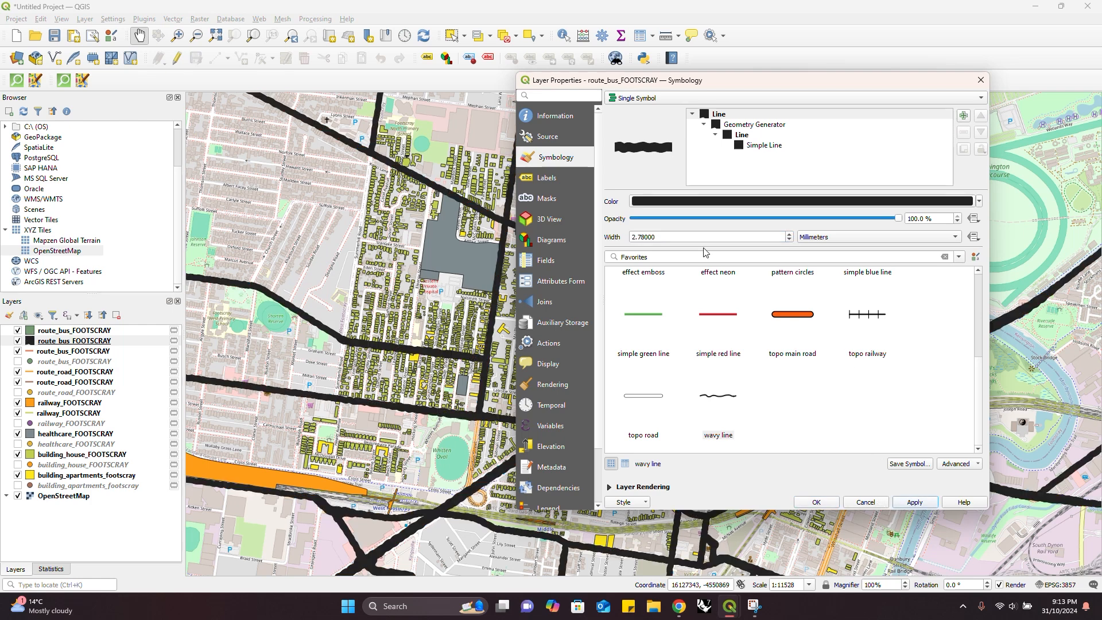
- Reduce the wavy bus route line's width to 1.38 mm, apply it and accept the layer style
{"action": "left_click", "coordinate": [790, 241]}
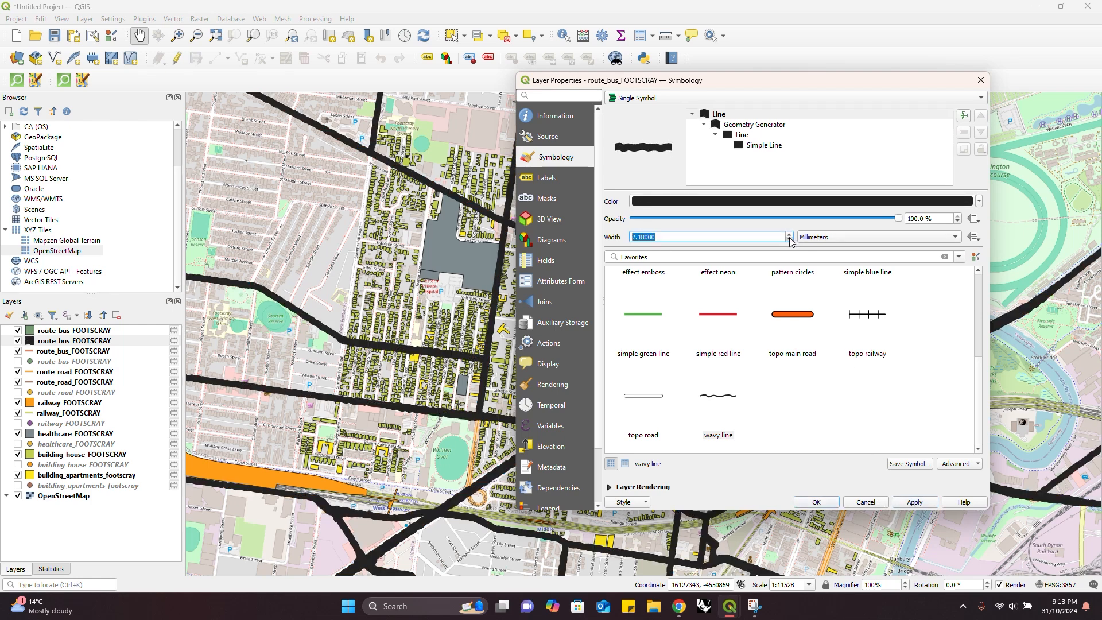
{"action": "left_click", "coordinate": [914, 502]}
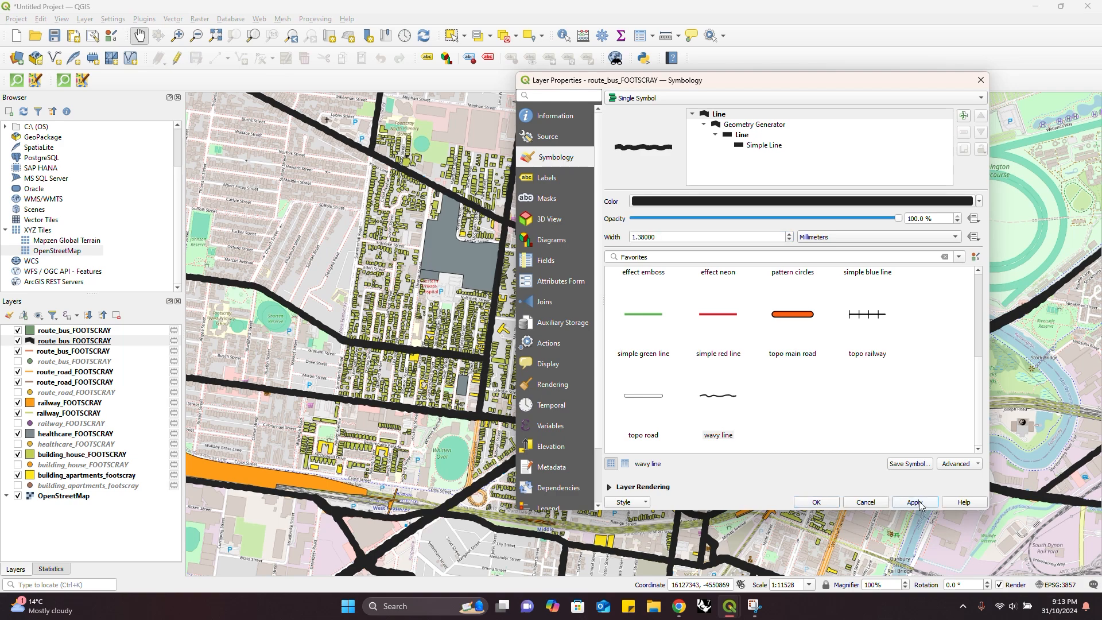
{"action": "left_click", "coordinate": [816, 502]}
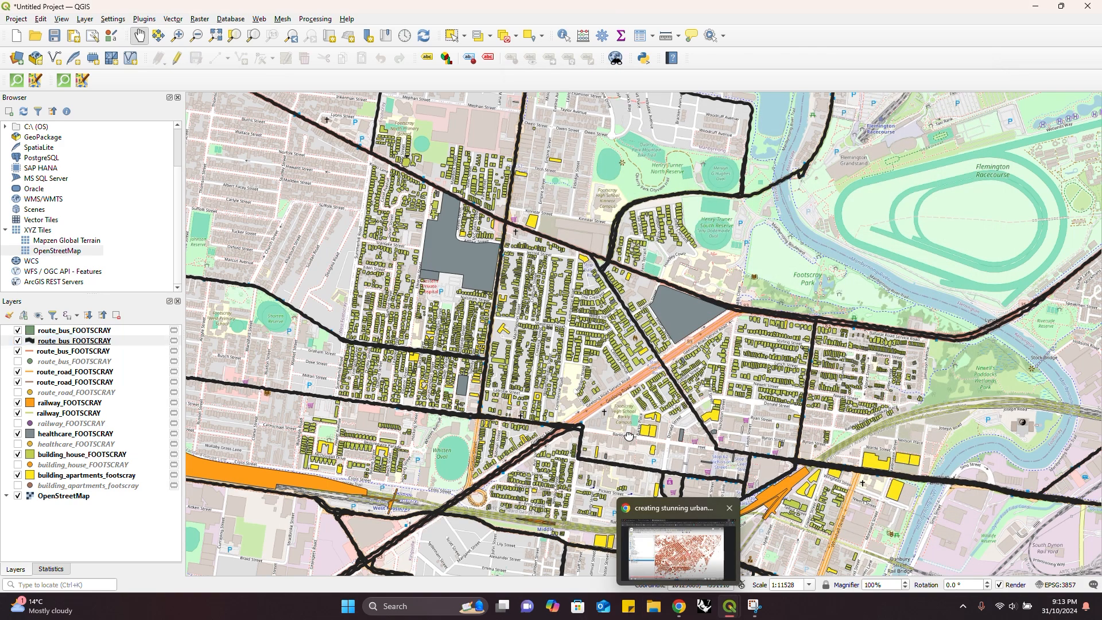
{"action": "left_click_drag", "start_coordinate": [606, 483], "coordinate": [609, 437]}
{"action": "left_click_drag", "start_coordinate": [565, 319], "coordinate": [597, 310]}
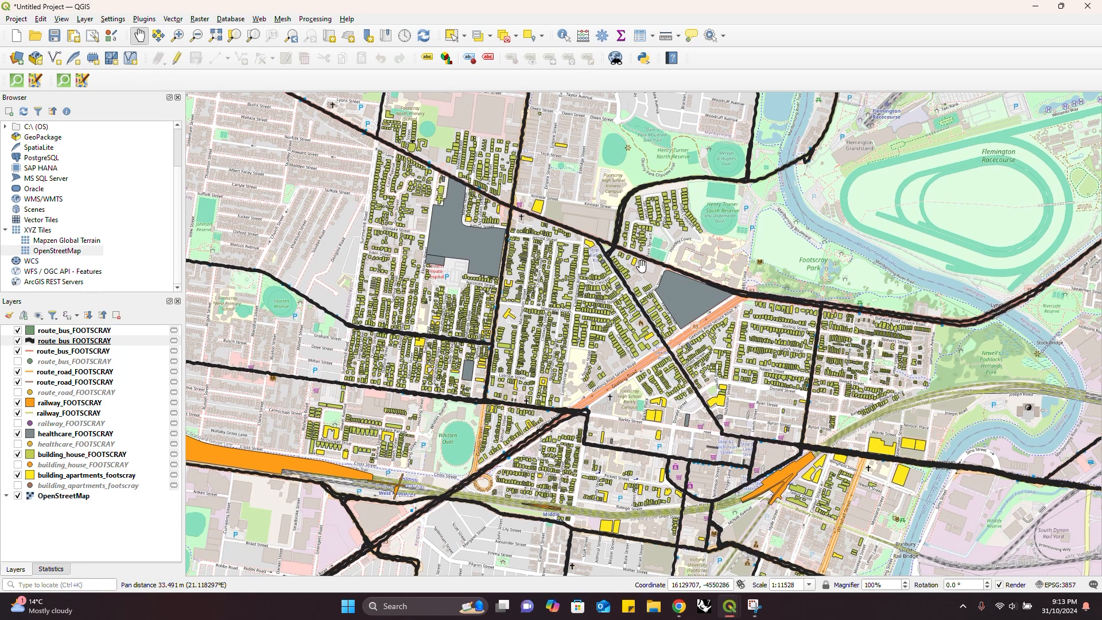
{"action": "left_click_drag", "start_coordinate": [662, 277], "coordinate": [664, 290]}
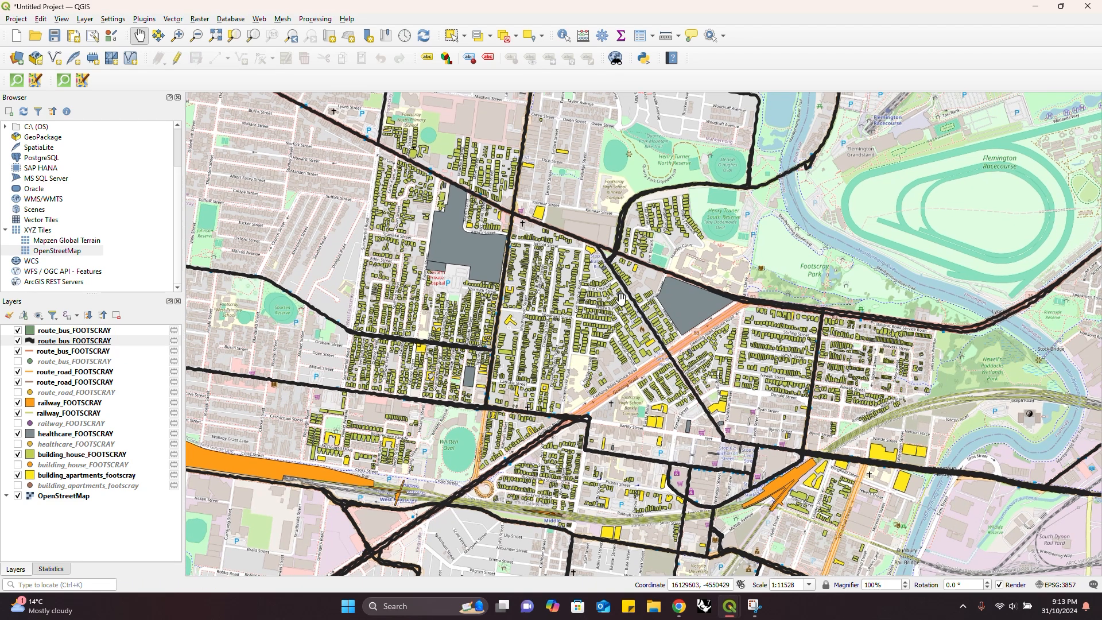
{"action": "left_click_drag", "start_coordinate": [621, 297], "coordinate": [618, 302]}
{"action": "left_click_drag", "start_coordinate": [509, 338], "coordinate": [518, 314]}
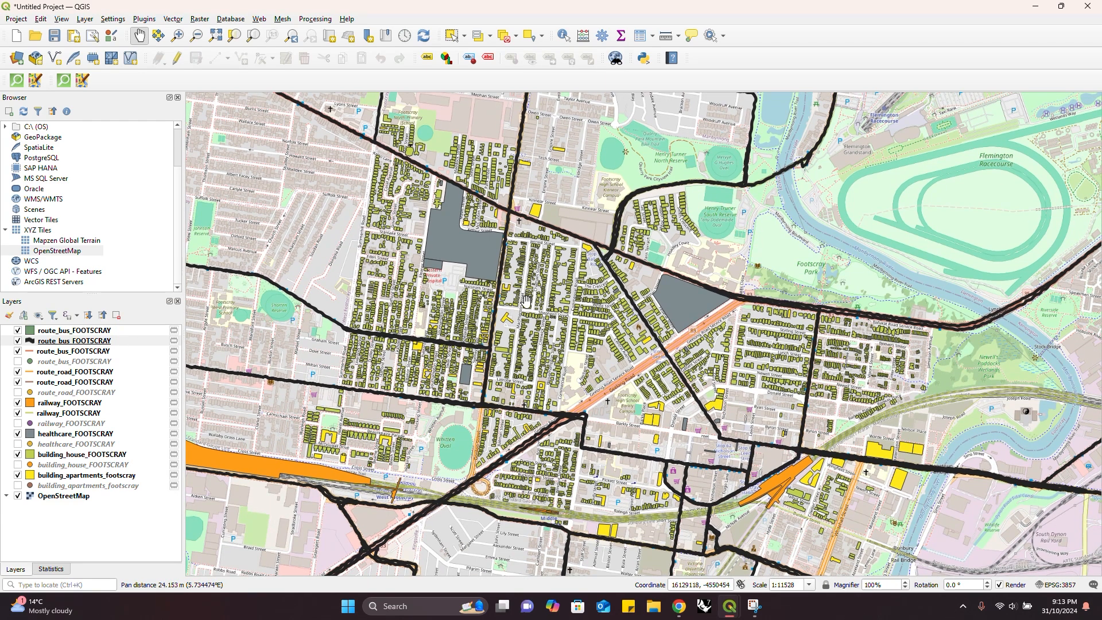